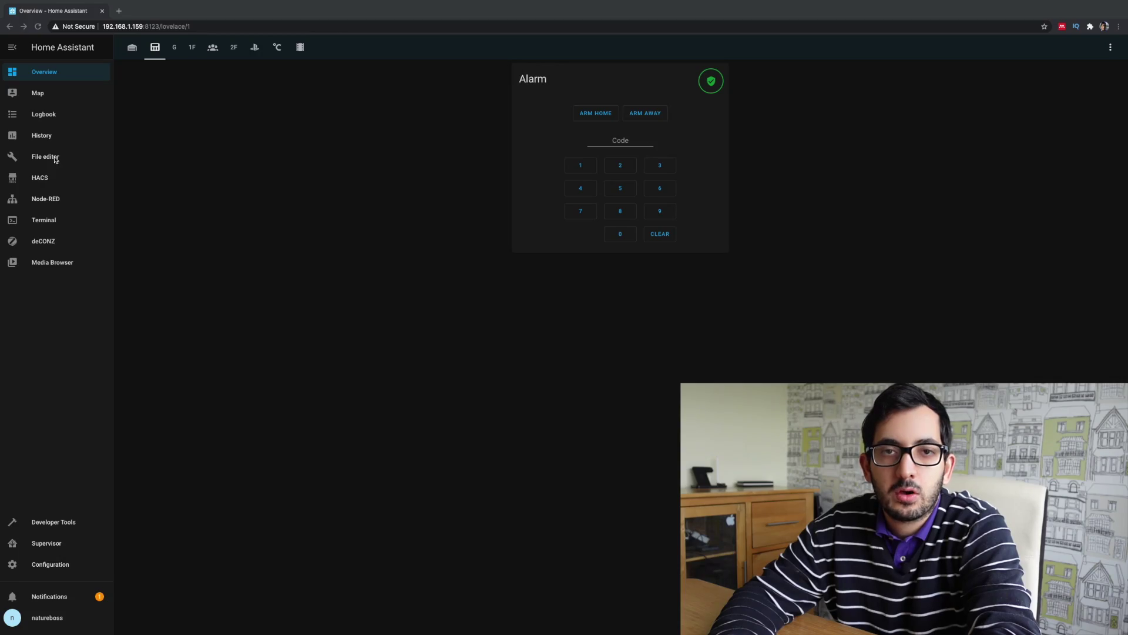
Step: Look inside the config/www folder in the File editor, then return to configuration.yaml
{"action": "left_click", "coordinate": [56, 159]}
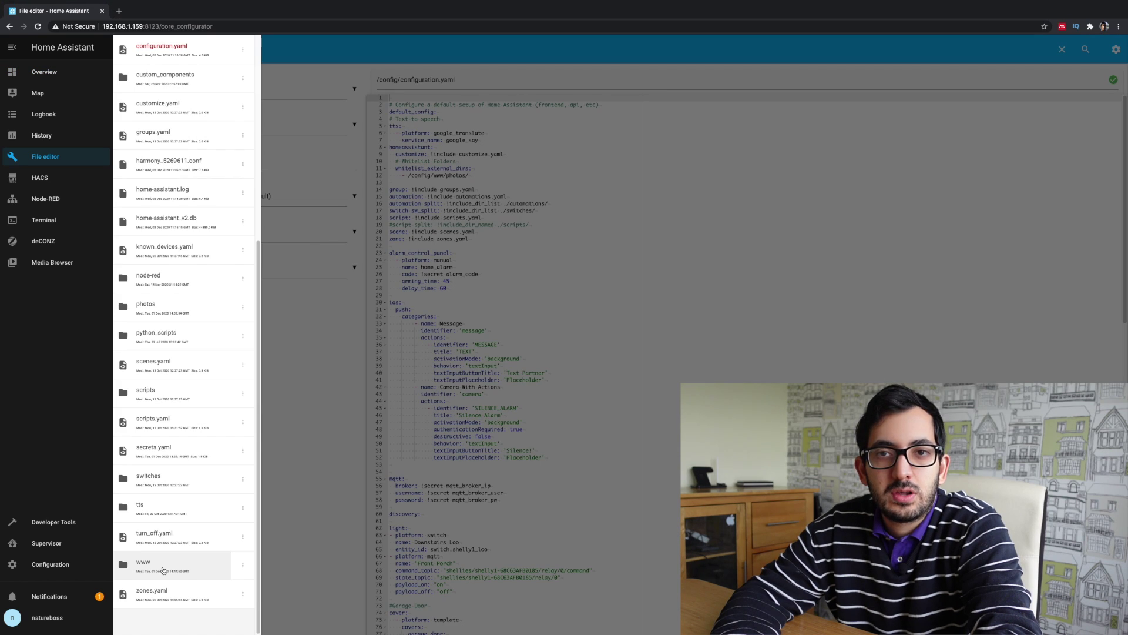
{"action": "left_click", "coordinate": [163, 568]}
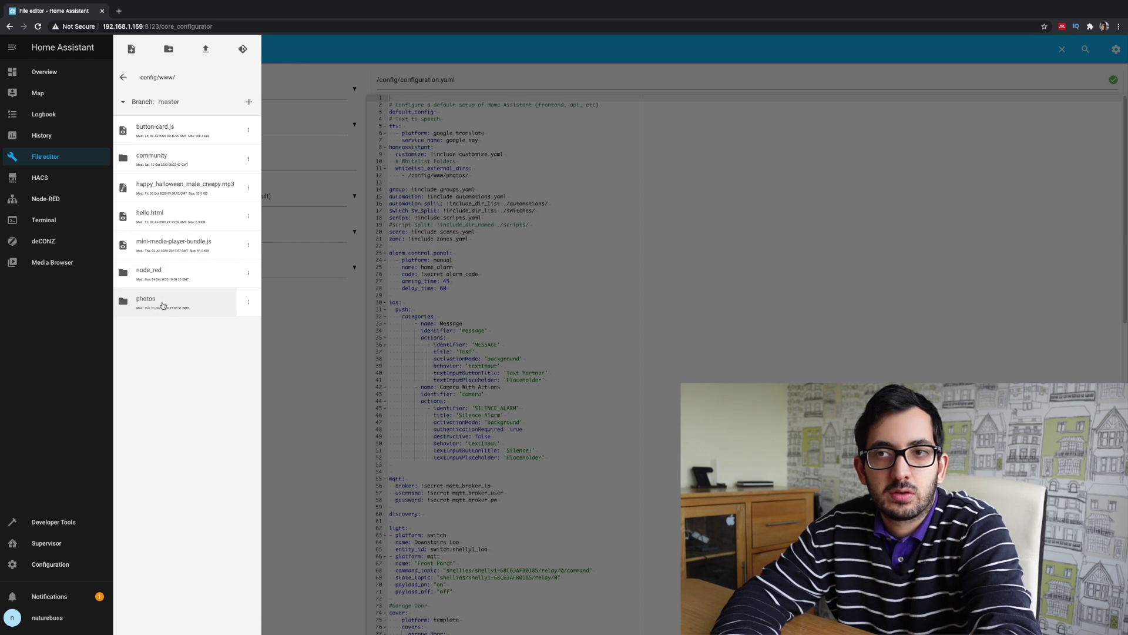
{"action": "left_click", "coordinate": [123, 77]}
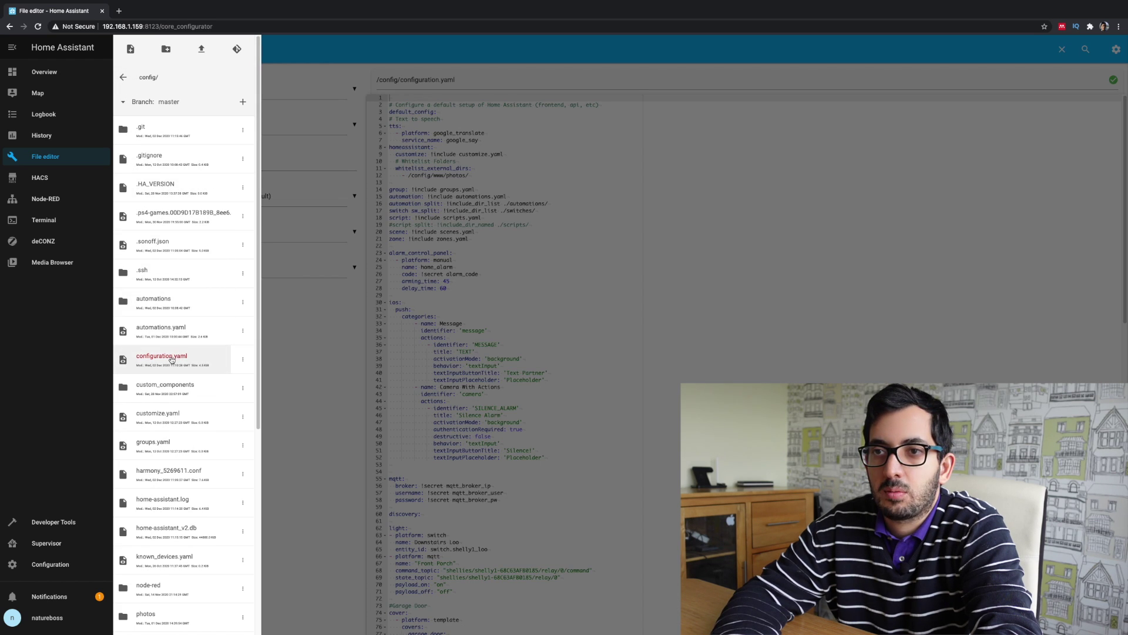
{"action": "left_click", "coordinate": [542, 271]}
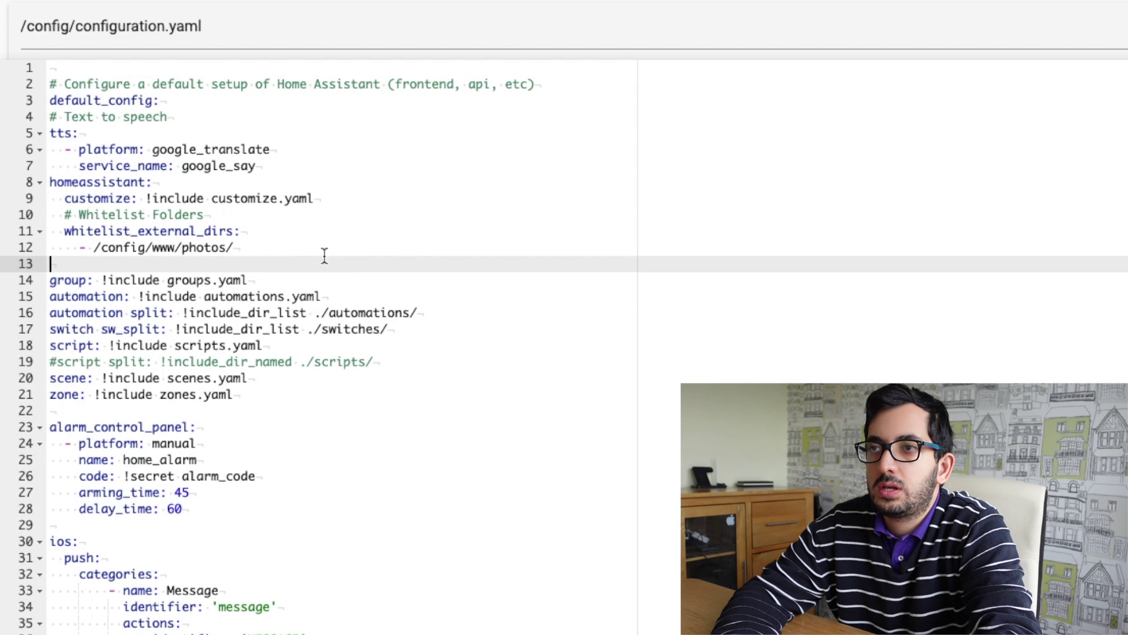
{"action": "left_click_drag", "start_coordinate": [468, 175], "coordinate": [374, 169]}
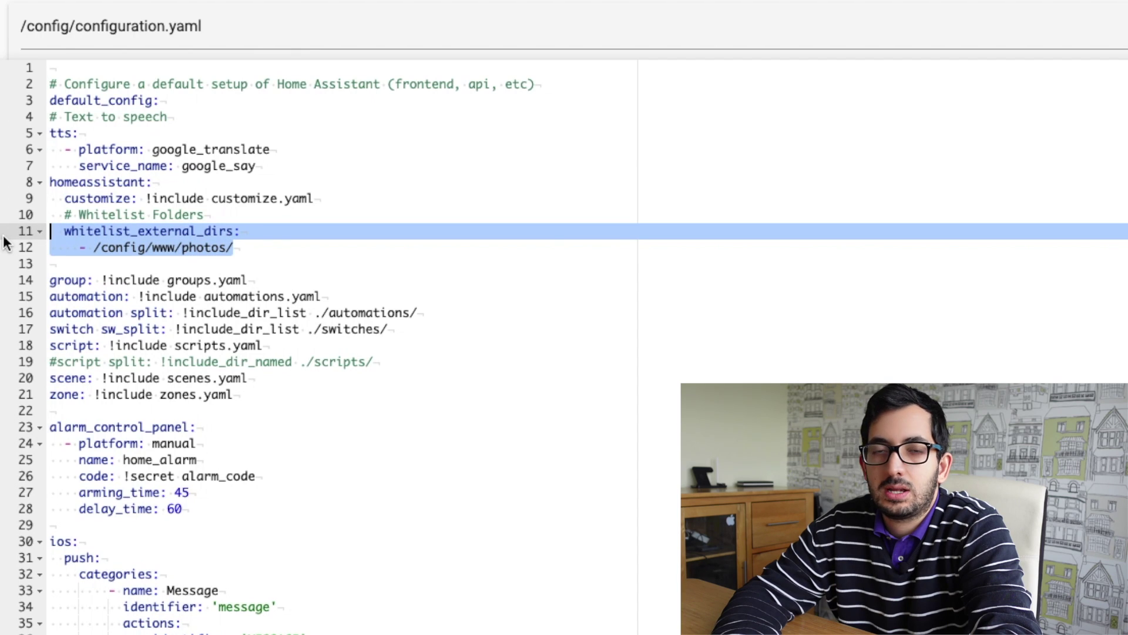
{"action": "left_click", "coordinate": [454, 254]}
{"action": "left_click_drag", "start_coordinate": [94, 248], "coordinate": [244, 247]}
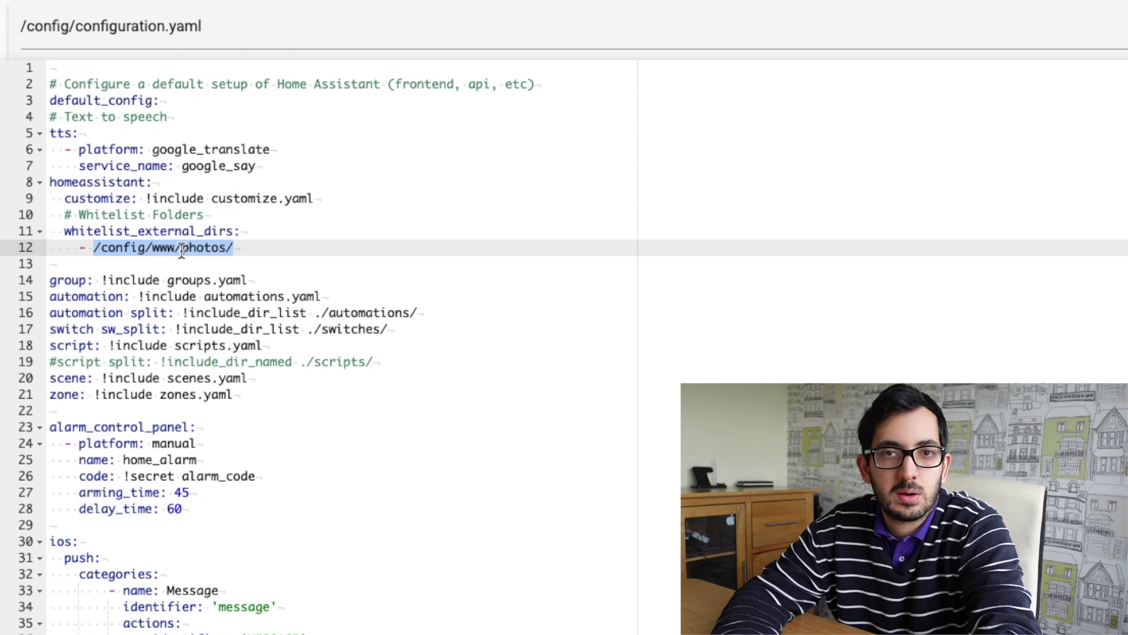
{"action": "left_click", "coordinate": [206, 247]}
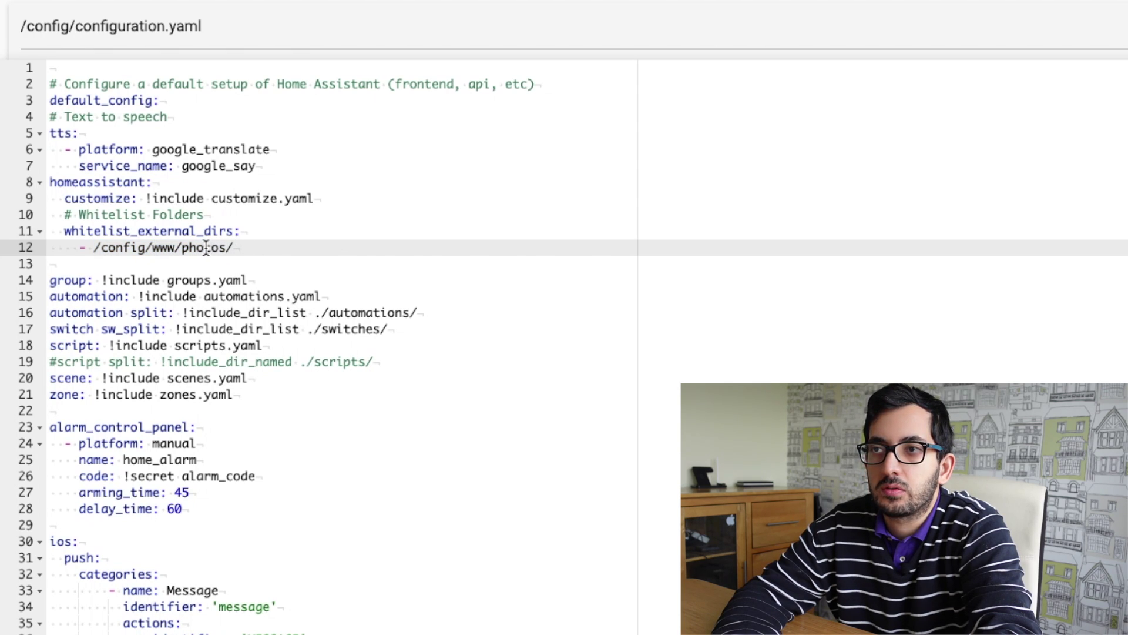
{"action": "double_click", "coordinate": [206, 247]}
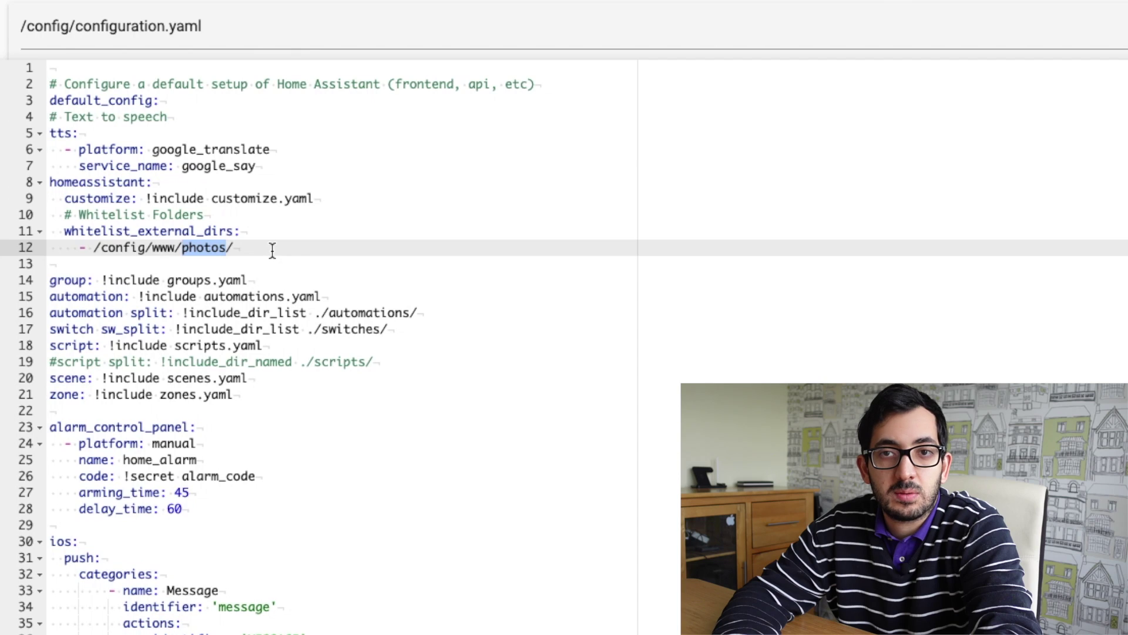
{"action": "left_click", "coordinate": [190, 248]}
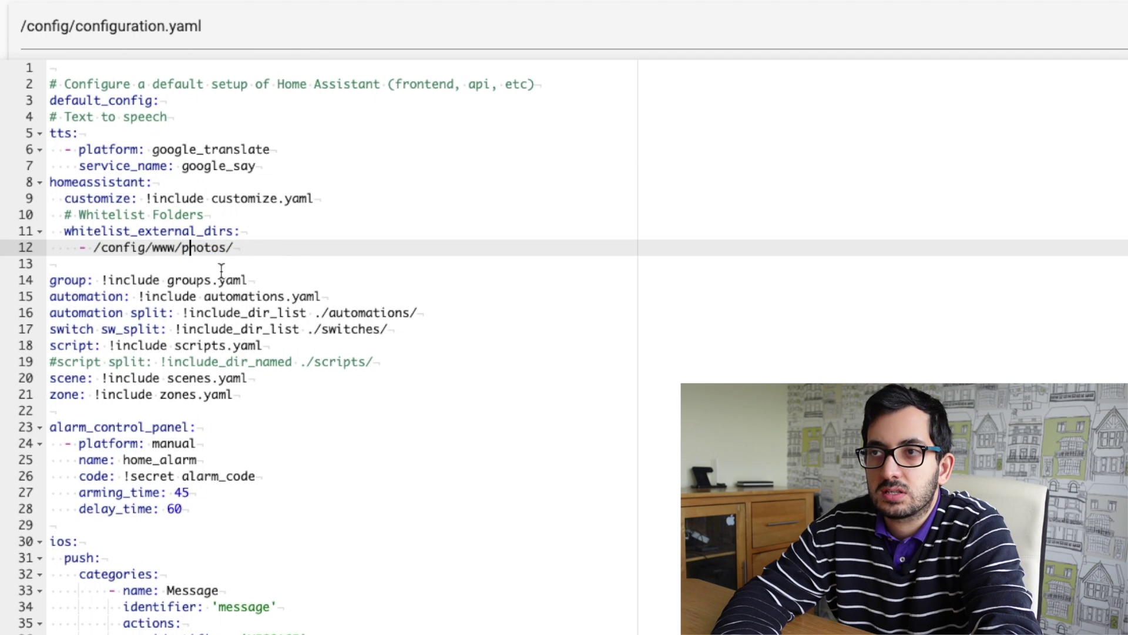
{"action": "left_click_drag", "start_coordinate": [263, 250], "coordinate": [49, 231]}
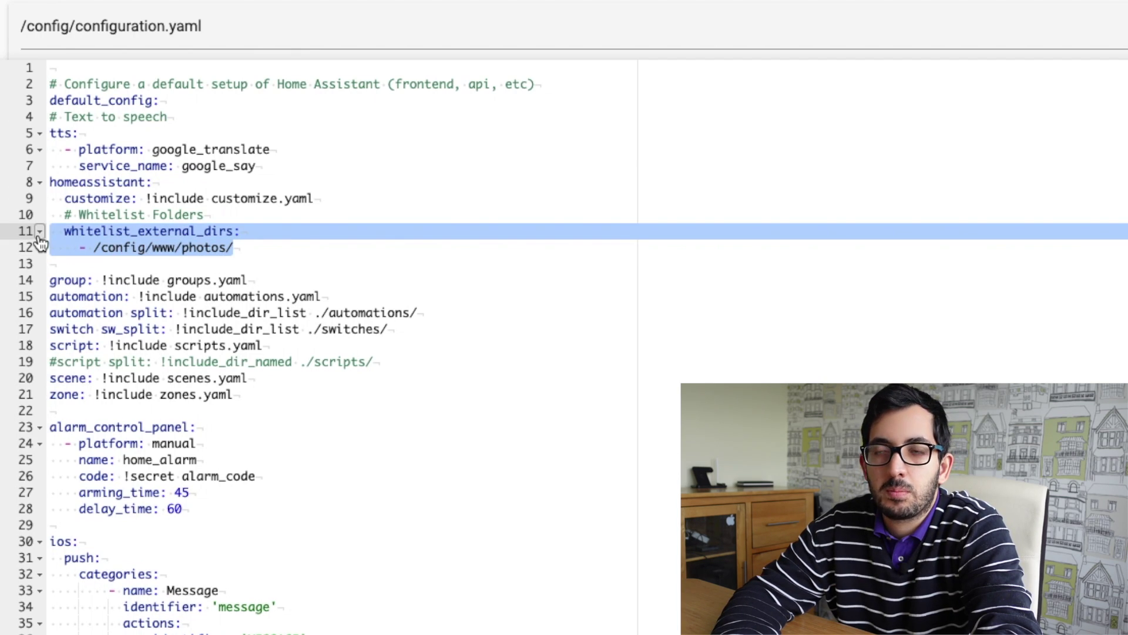
{"action": "left_click", "coordinate": [167, 195]}
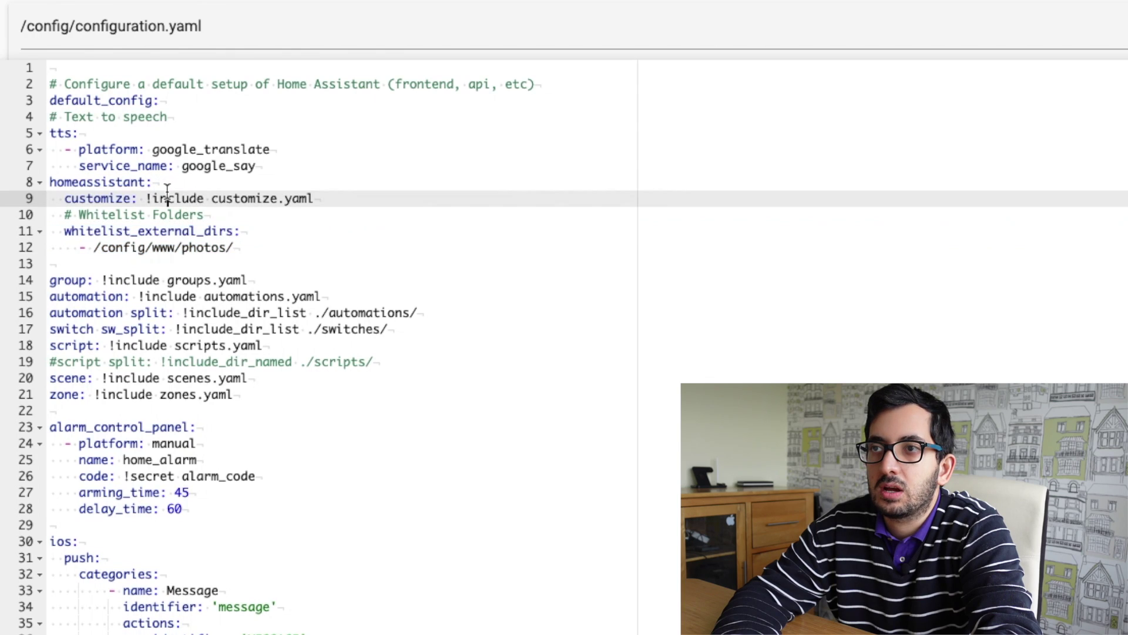
{"action": "left_click_drag", "start_coordinate": [163, 179], "coordinate": [49, 182]}
{"action": "left_click", "coordinate": [289, 251]}
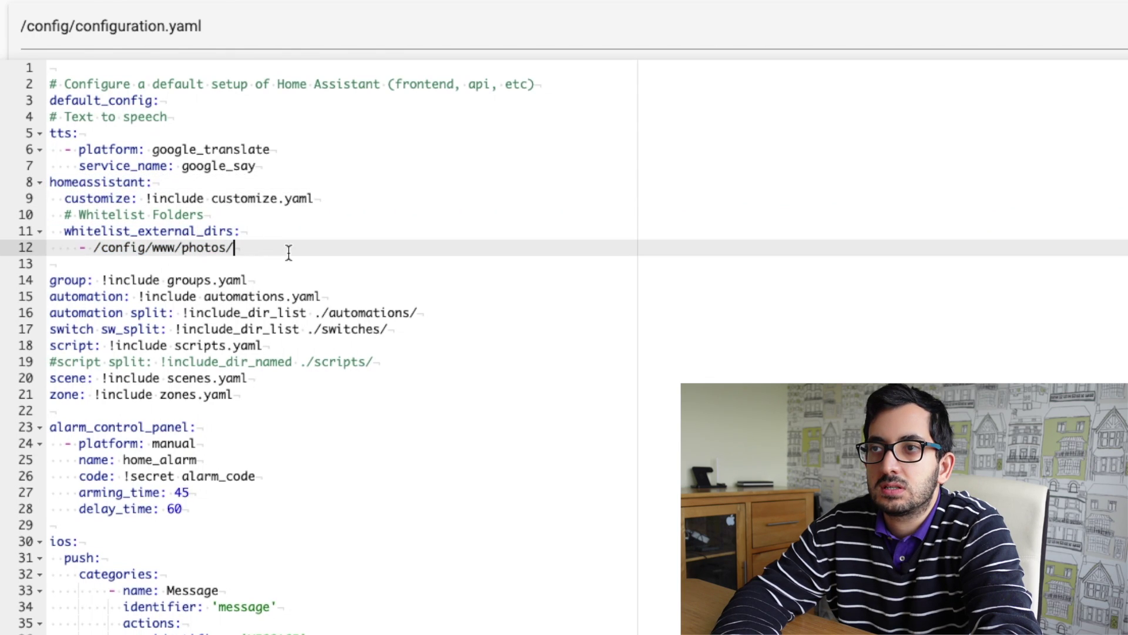
{"action": "left_click_drag", "start_coordinate": [277, 248], "coordinate": [36, 187]}
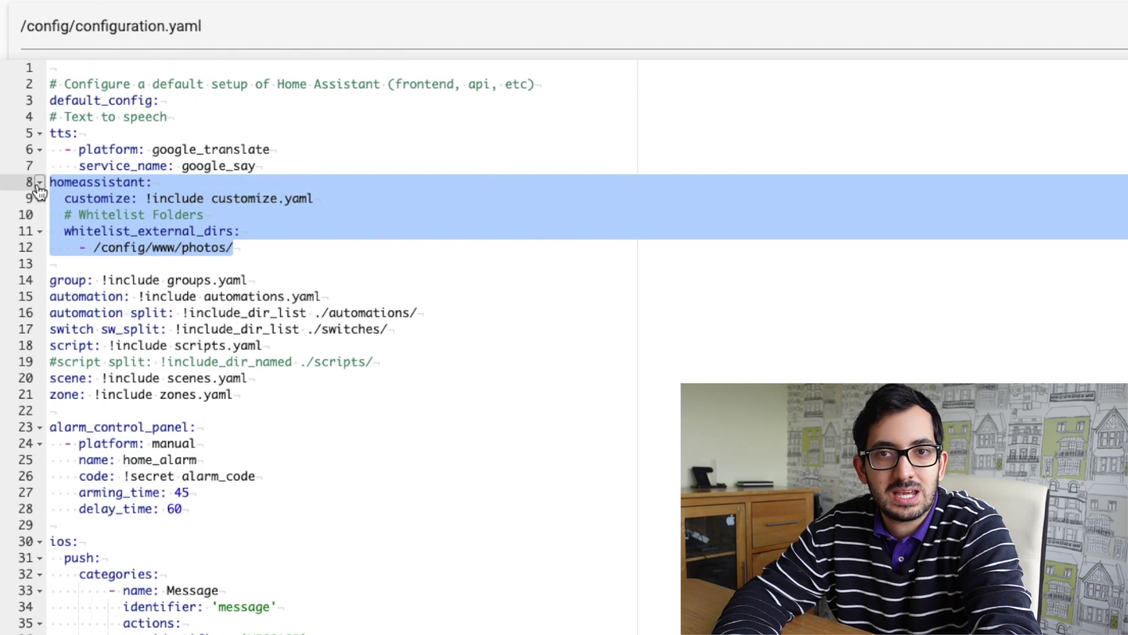
{"action": "left_click", "coordinate": [262, 213]}
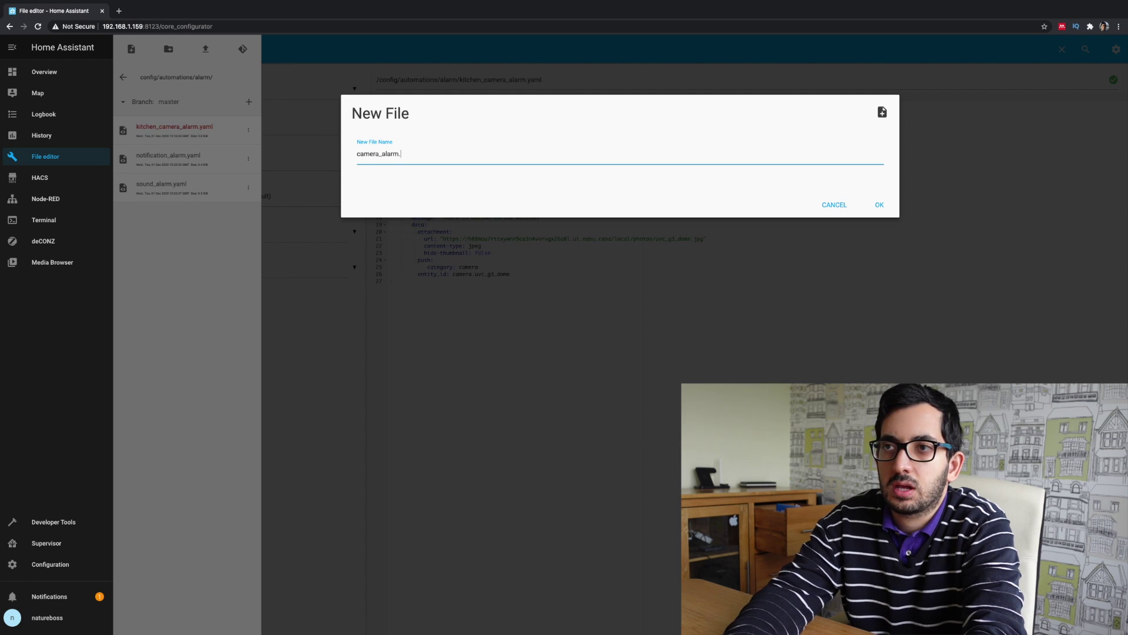
Step: Finish naming the new file camera_alarm.yaml and open it empty
{"action": "type", "text": "l"}
{"action": "key", "text": "Return"}
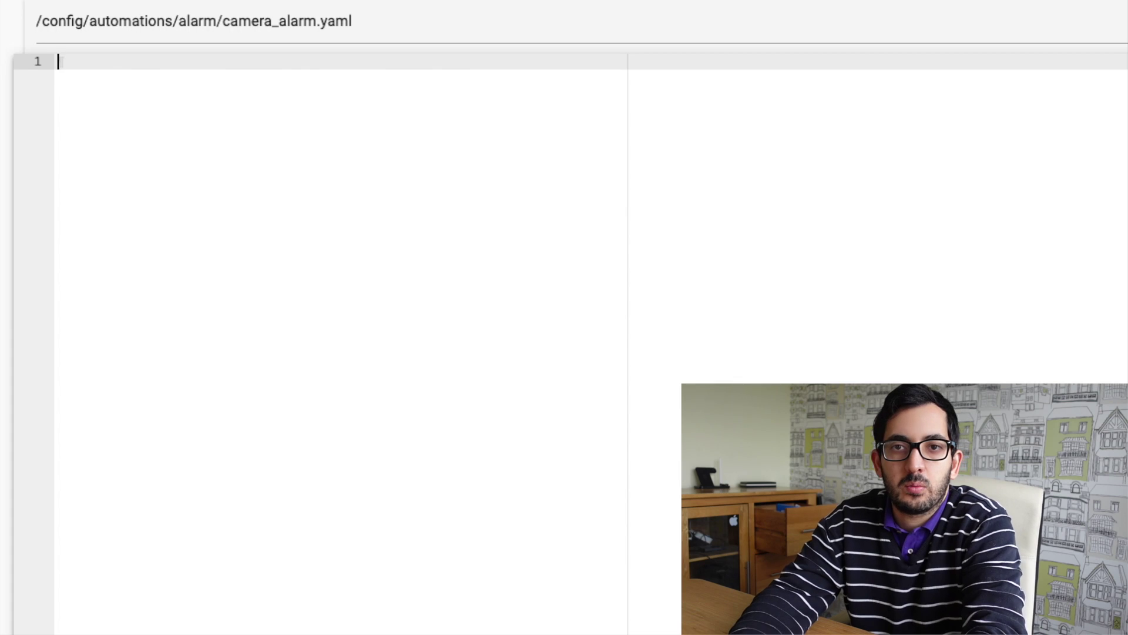
Step: Add the alias 'Send notifications when alarm is triggered in the kitchen' and a state-platform trigger
{"action": "type", "text": "al"}
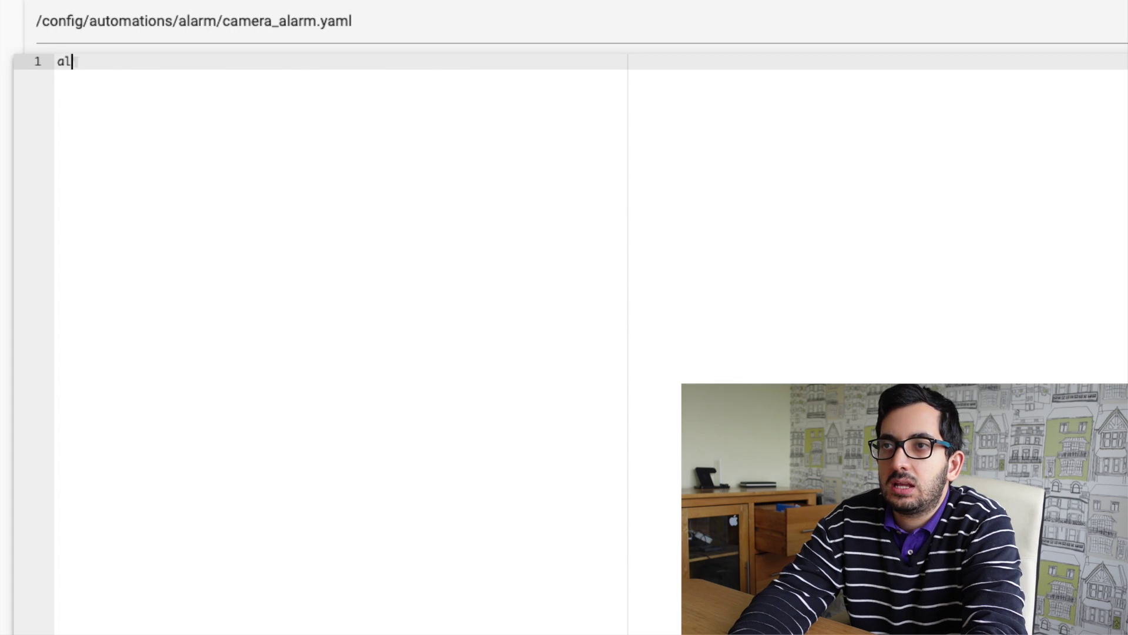
{"action": "type", "text": "ias: "}
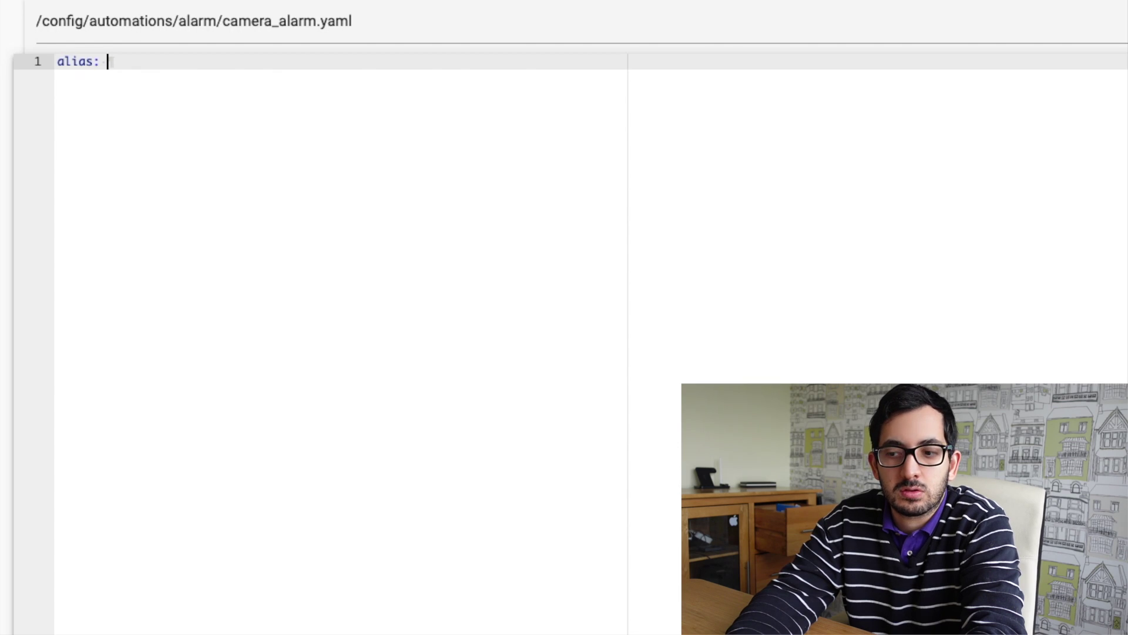
{"action": "type", "text": "Send not"}
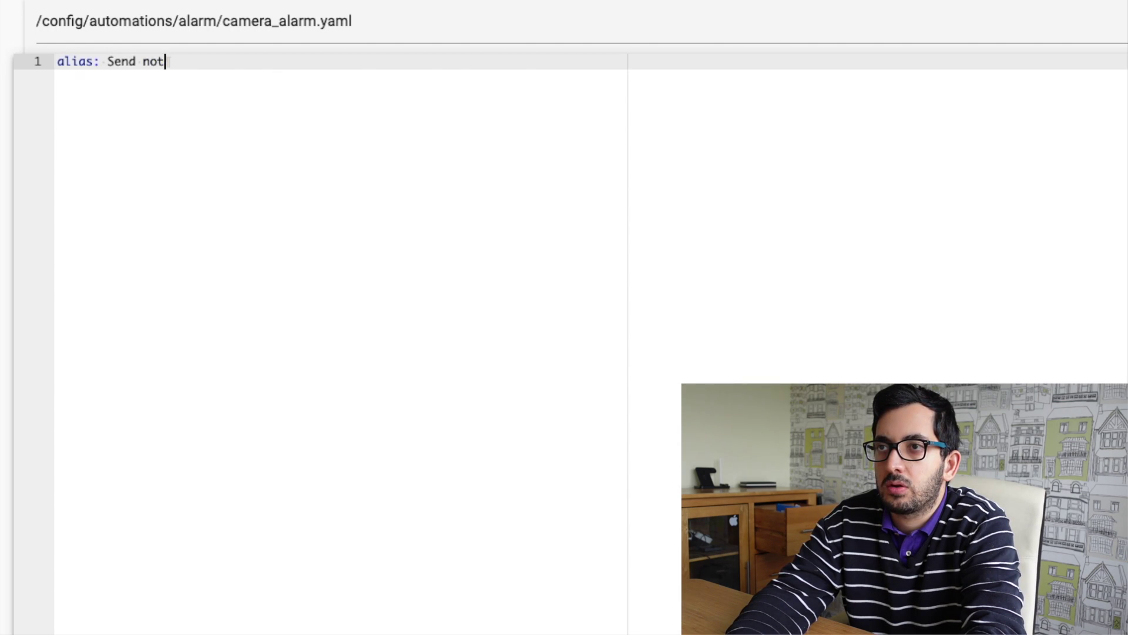
{"action": "type", "text": "ifications "}
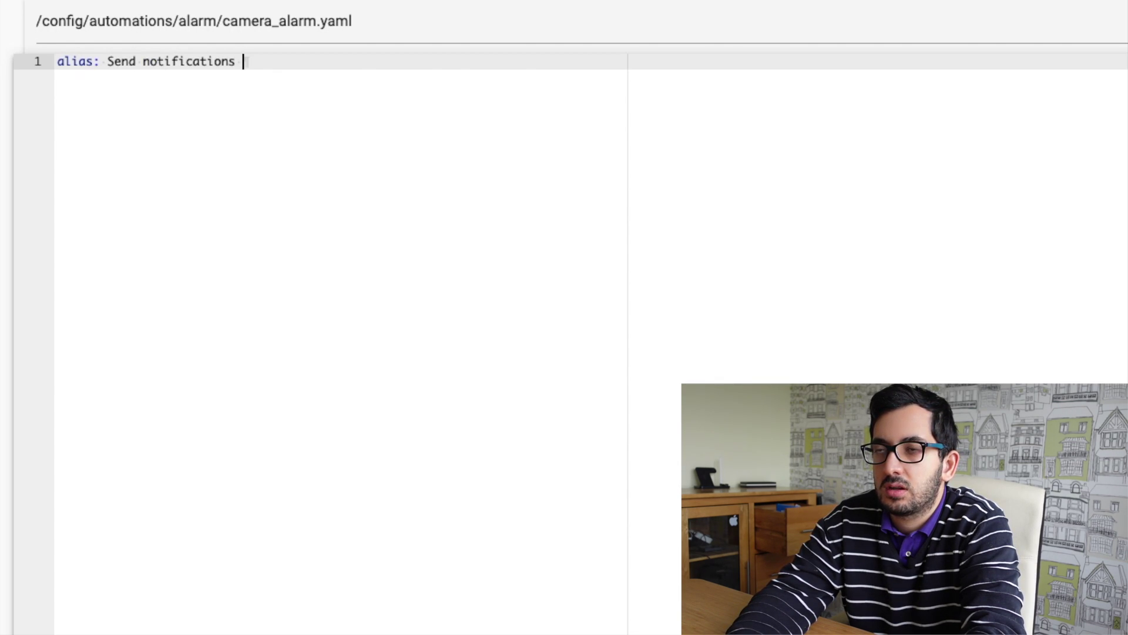
{"action": "type", "text": "when al"}
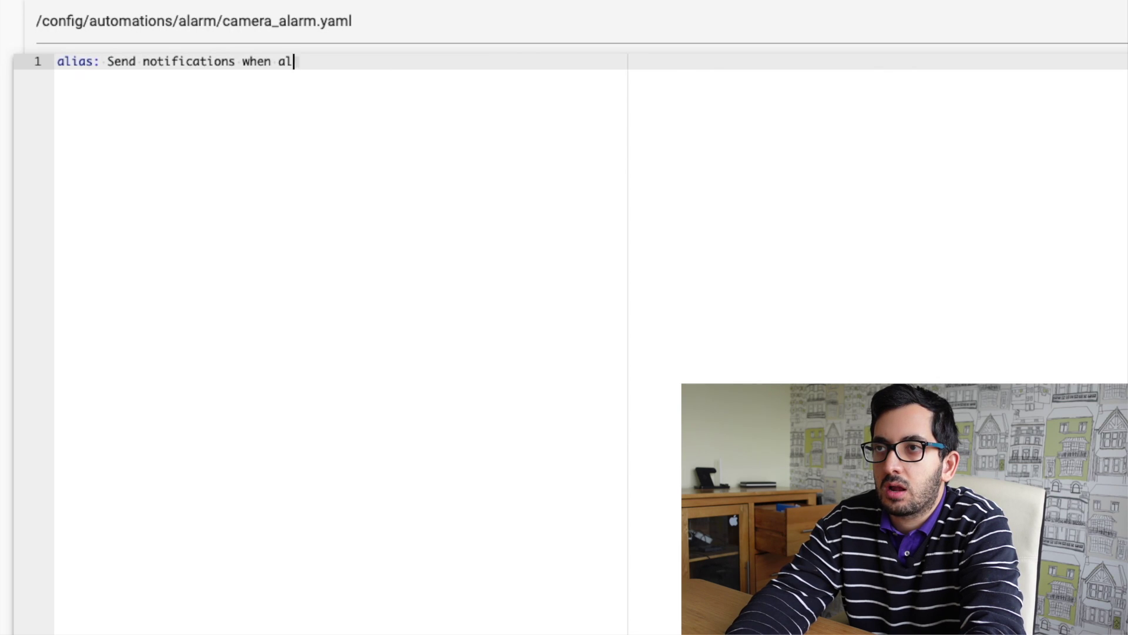
{"action": "type", "text": "arm is triggere"}
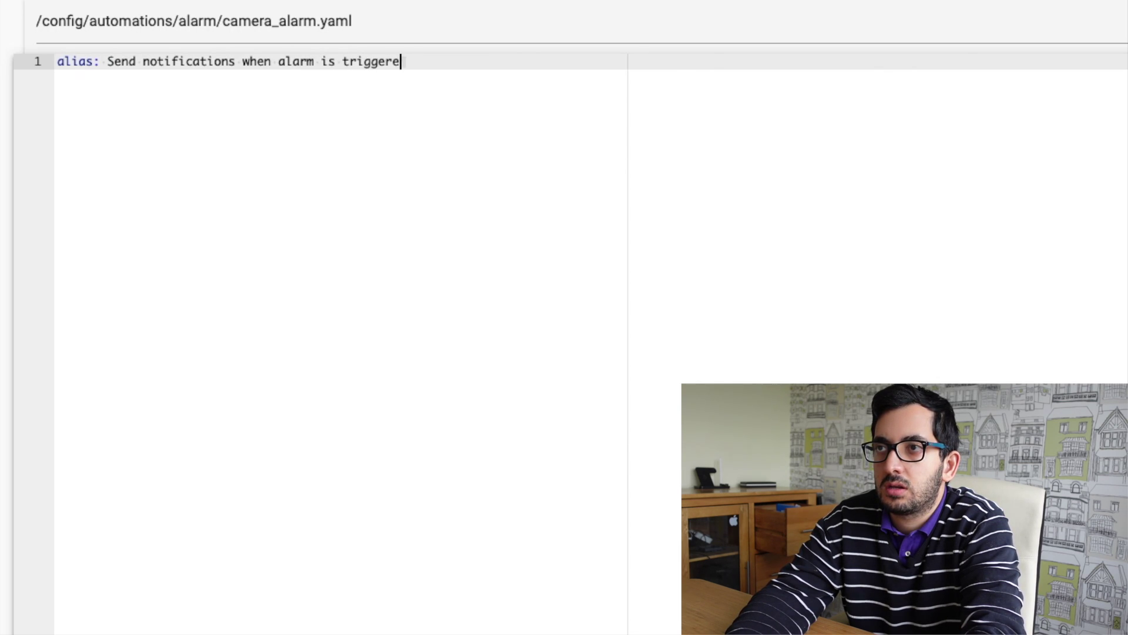
{"action": "type", "text": "d in the kitchen"}
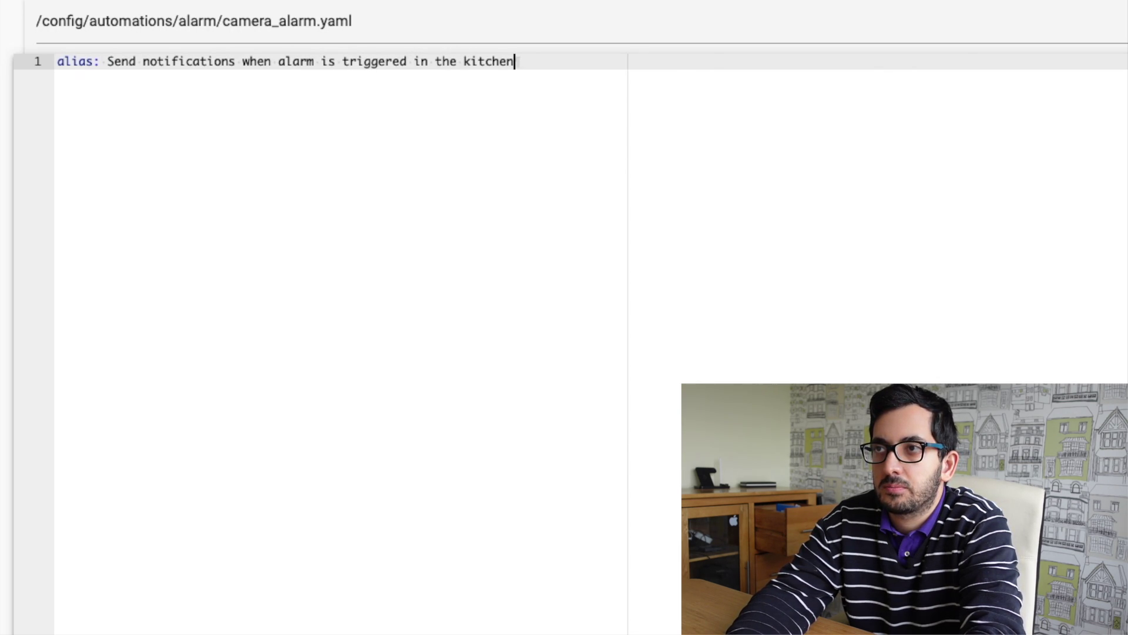
{"action": "key", "text": "Return"}
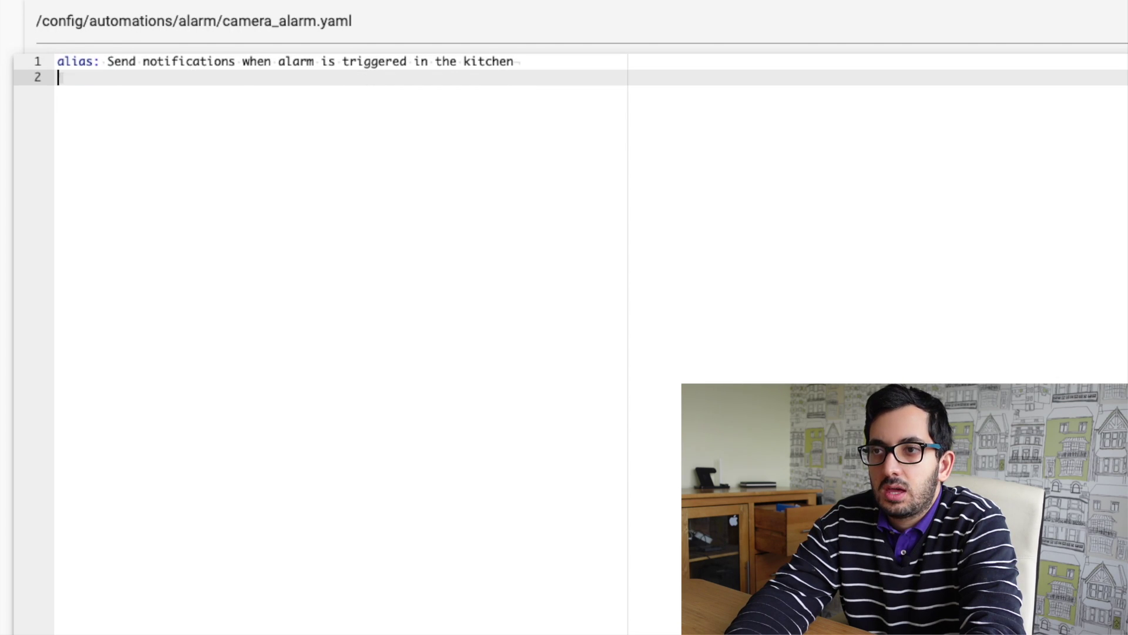
{"action": "type", "text": "trigger;"}
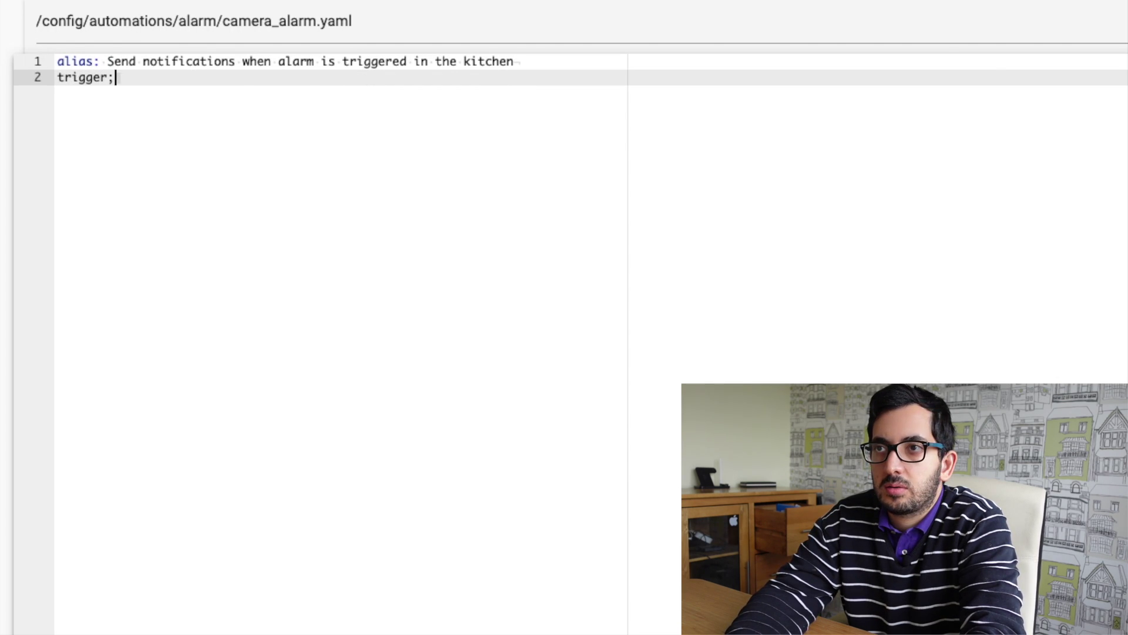
{"action": "key", "text": "BackSpace"}
{"action": "key", "text": "BackSpace"}
{"action": "type", "text": ":"}
{"action": "key", "text": "Return"}
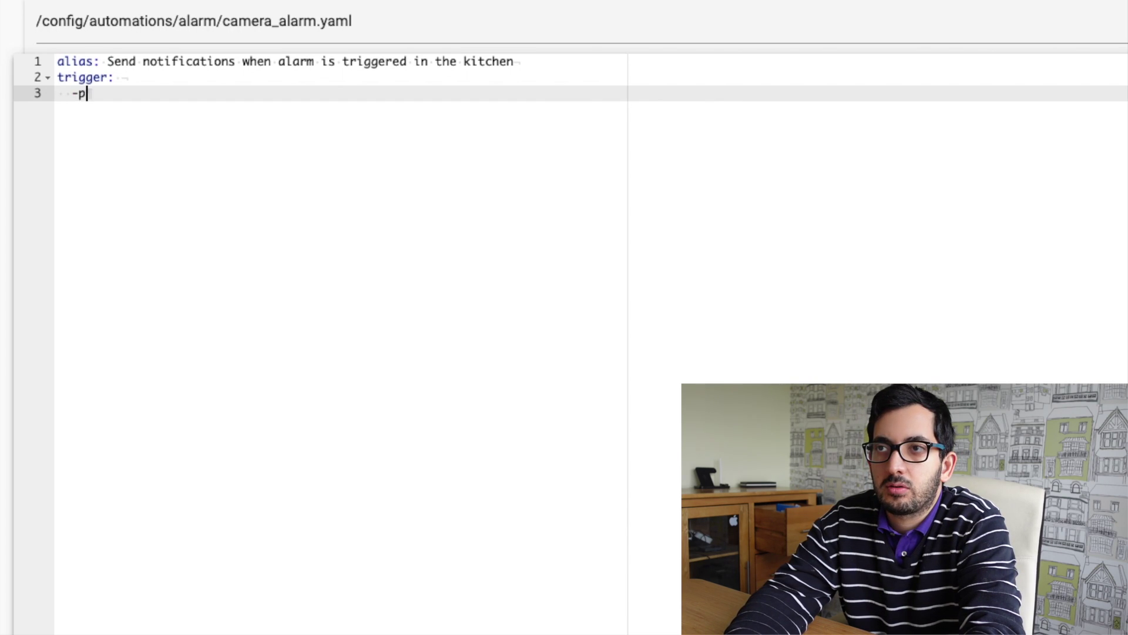
{"action": "type", "text": "- platfor"}
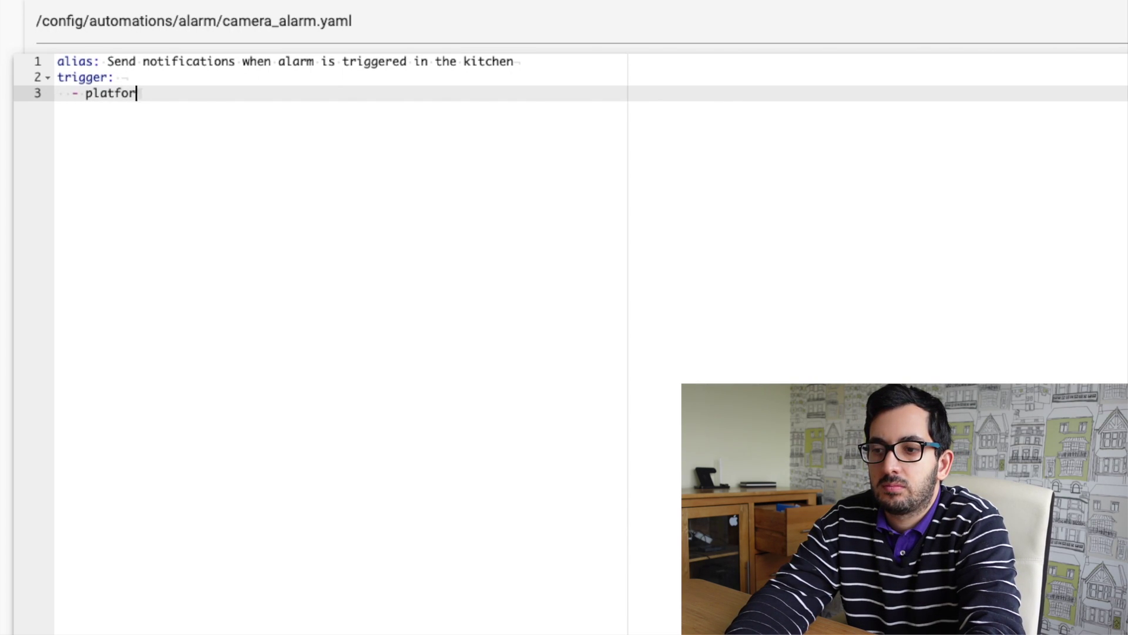
{"action": "type", "text": "m: state"}
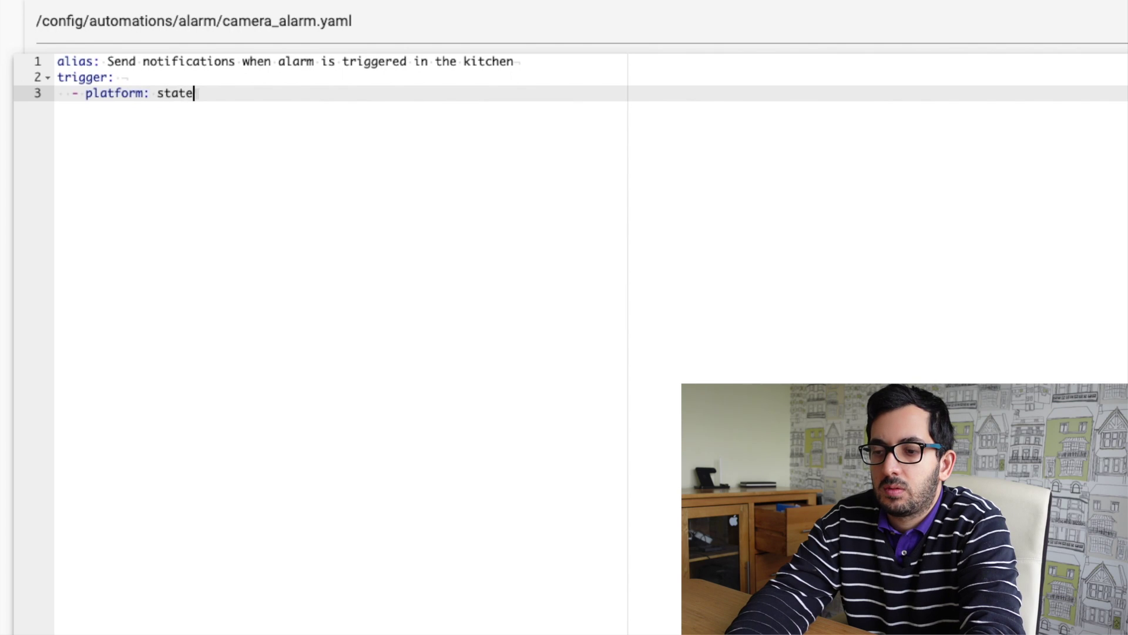
{"action": "key", "text": "Return"}
Step: Point the trigger at binary_sensor.kitchen_motion_sensor with to: 'on', then start a top-level line
{"action": "type", "text": "entity_id"}
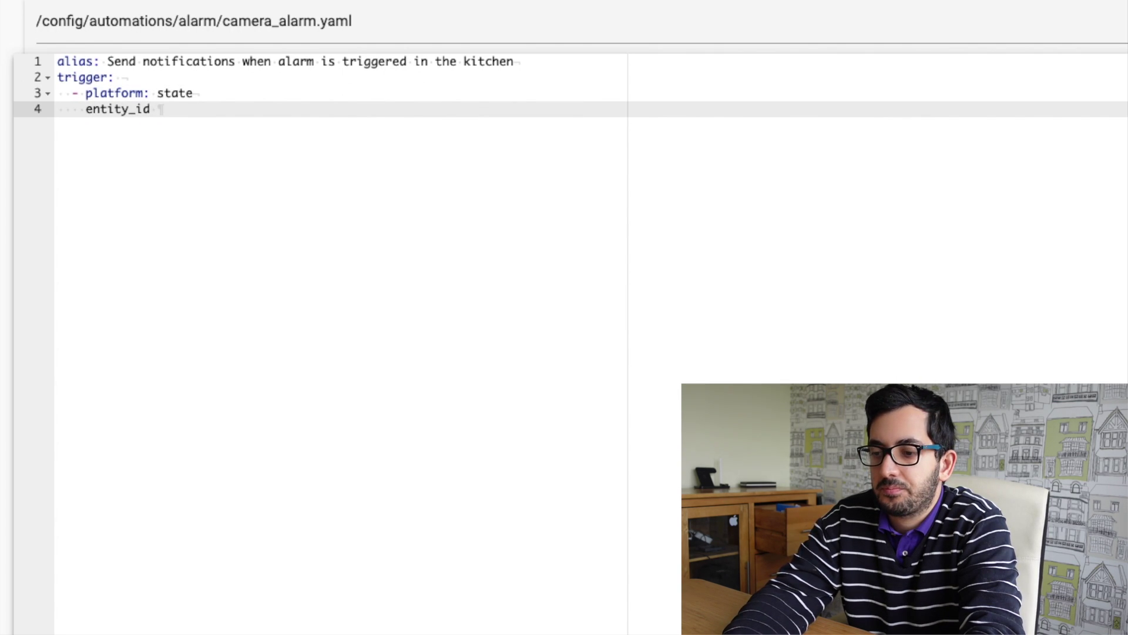
{"action": "type", "text": ": binary"}
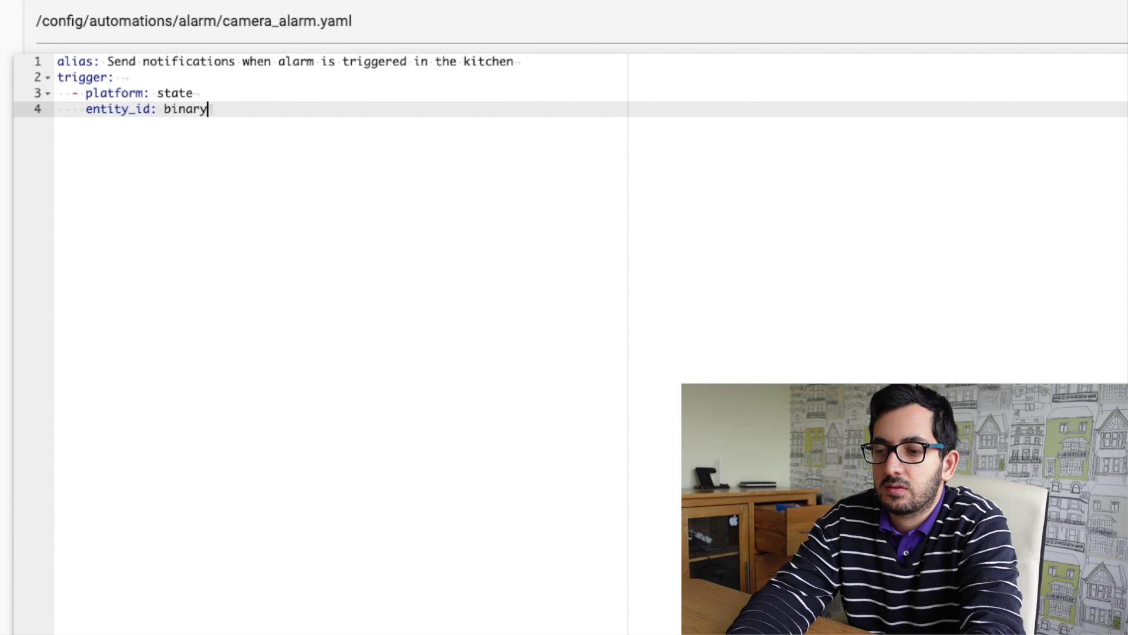
{"action": "type", "text": "_sensor."}
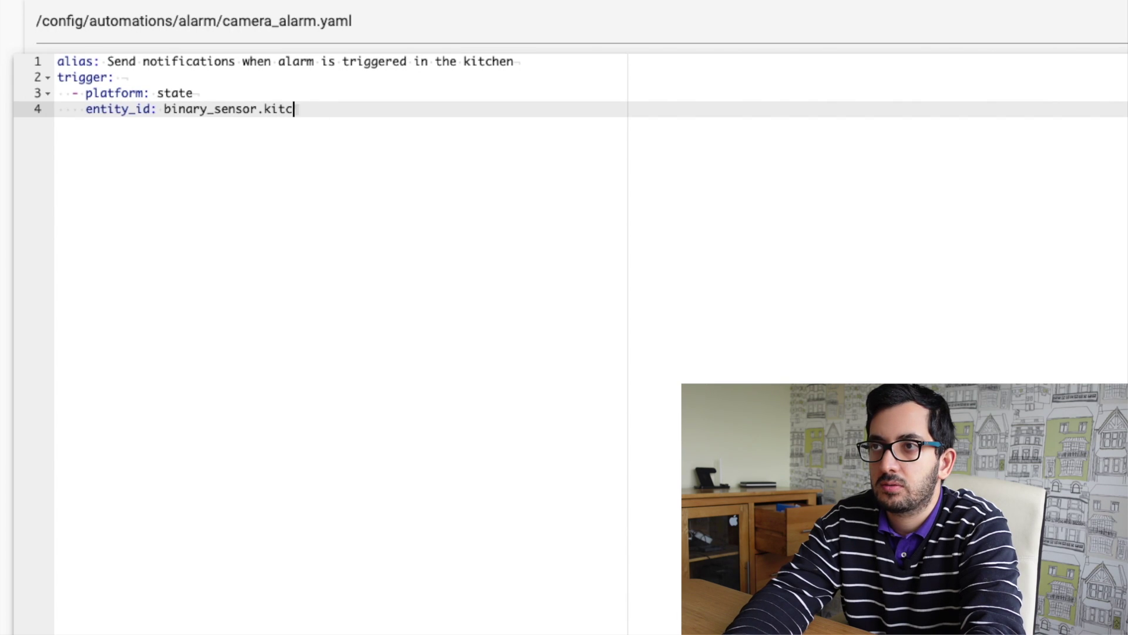
{"action": "type", "text": "hen_motion_sensor"}
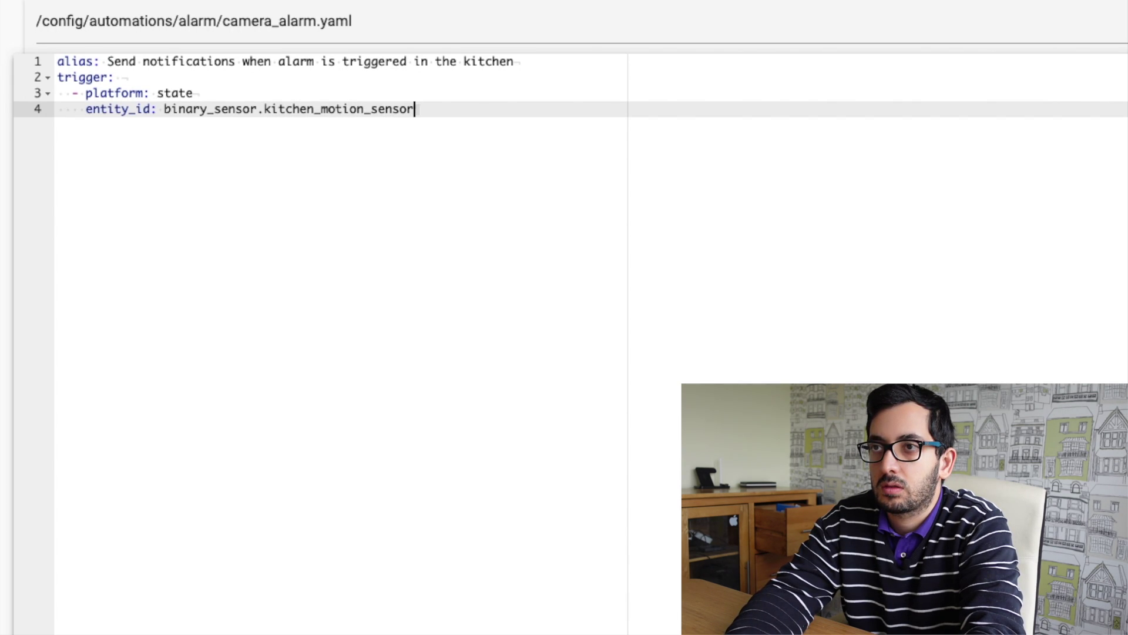
{"action": "key", "text": "Return"}
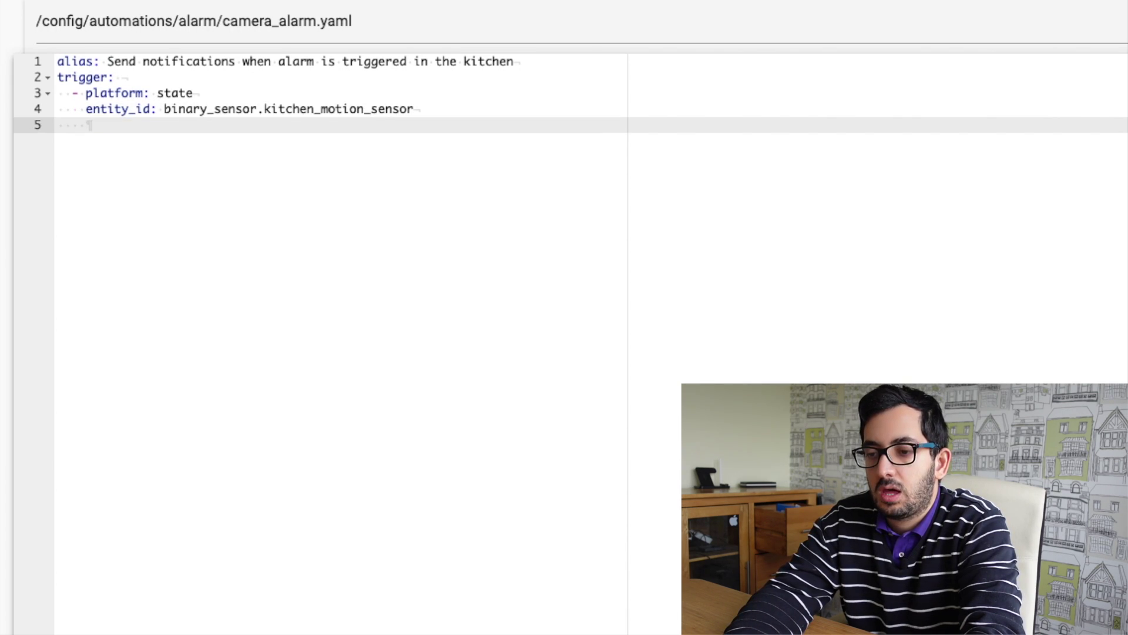
{"action": "type", "text": "to: '"}
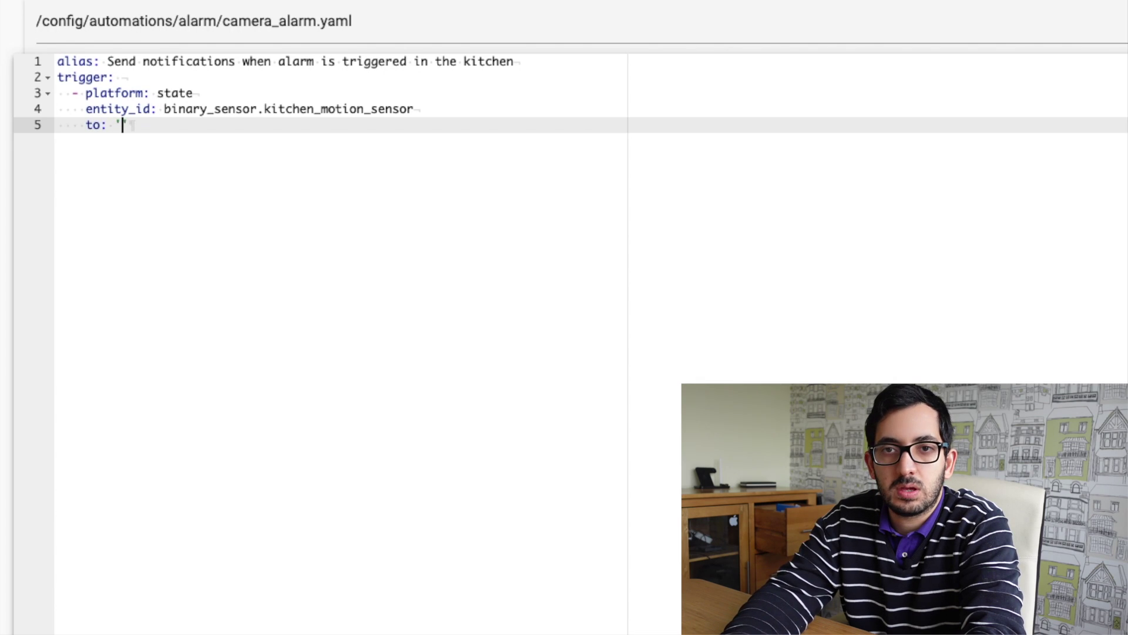
{"action": "type", "text": "on"}
{"action": "key", "text": "Return"}
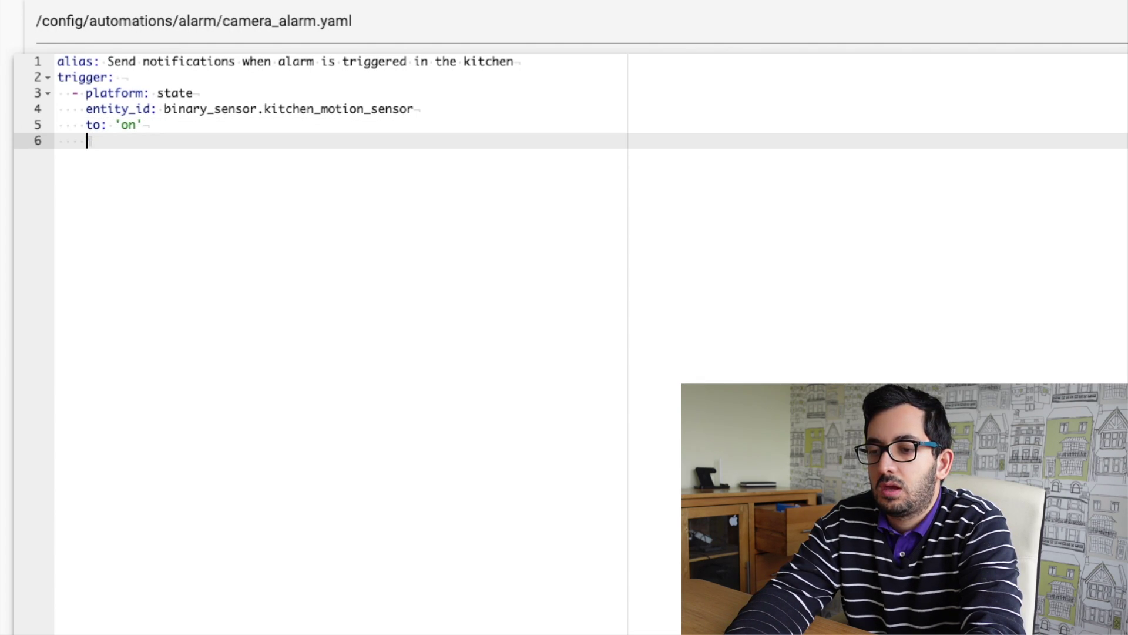
{"action": "key", "text": "BackSpace"}
{"action": "key", "text": "BackSpace"}
{"action": "key", "text": "BackSpace"}
{"action": "key", "text": "Return"}
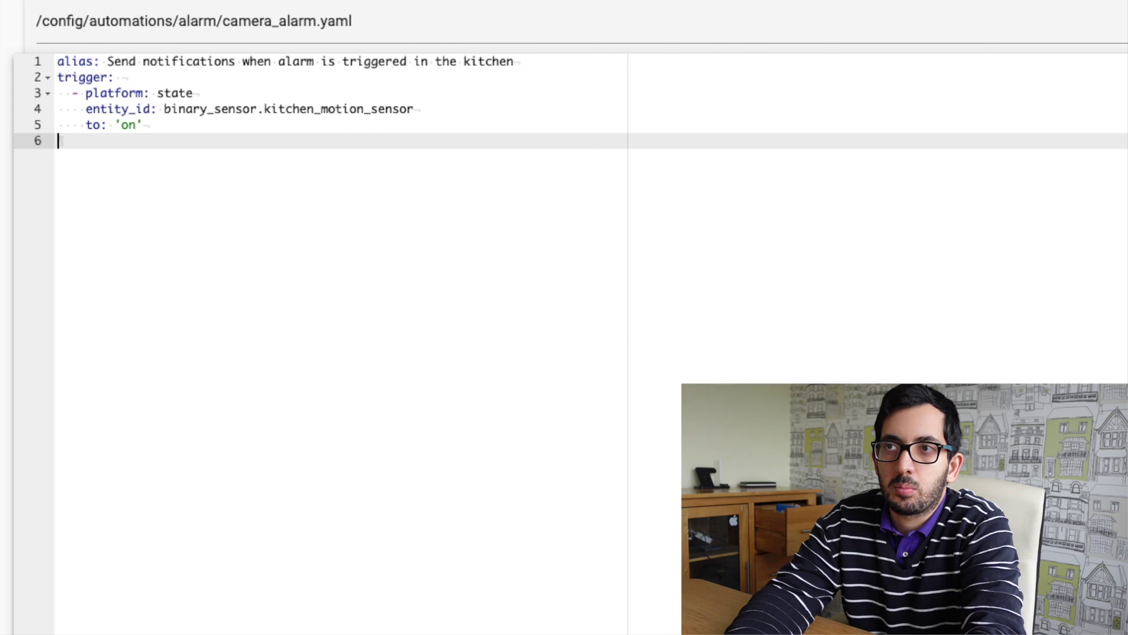
Step: Add a state condition on alarm_control_panel.home_alarm
{"action": "type", "text": "condition:"}
{"action": "key", "text": "Return"}
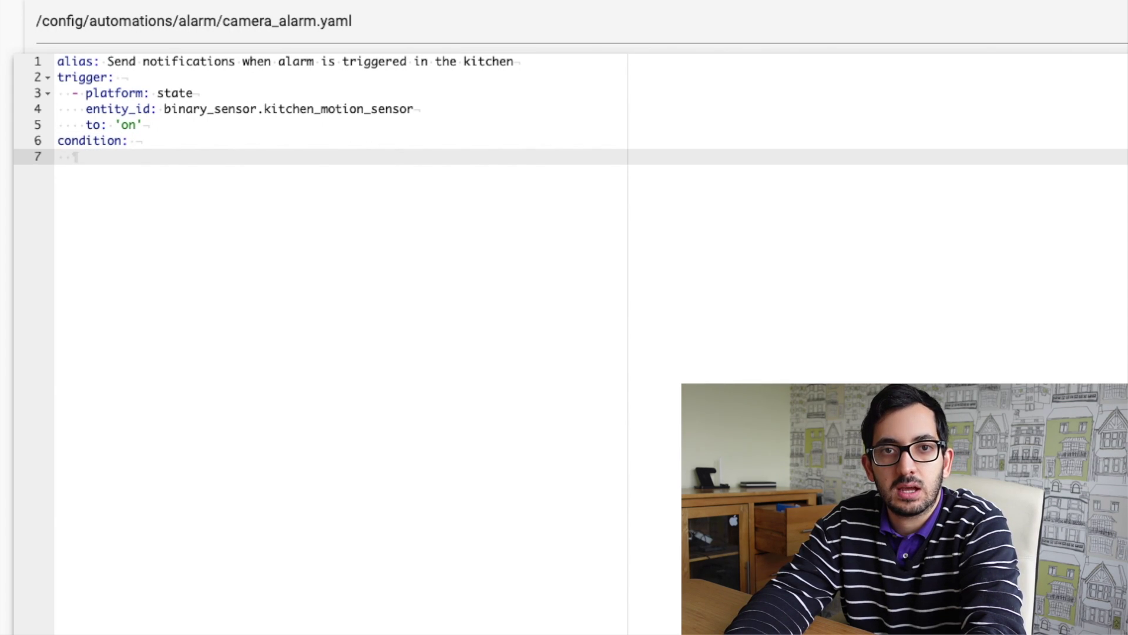
{"action": "type", "text": "co"}
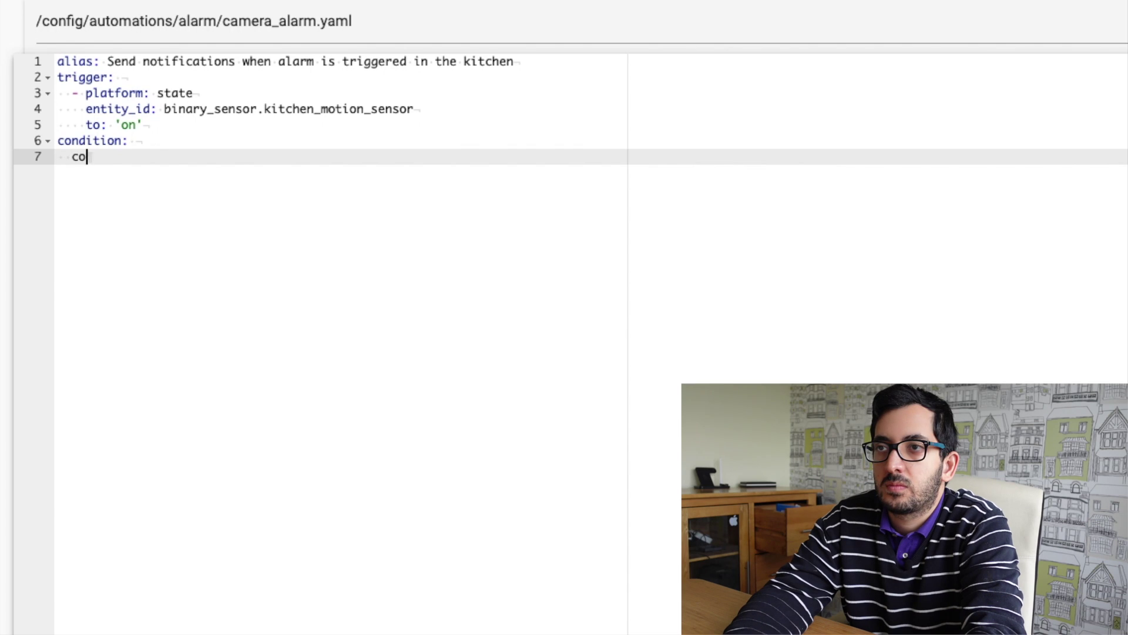
{"action": "type", "text": "ndition: state"}
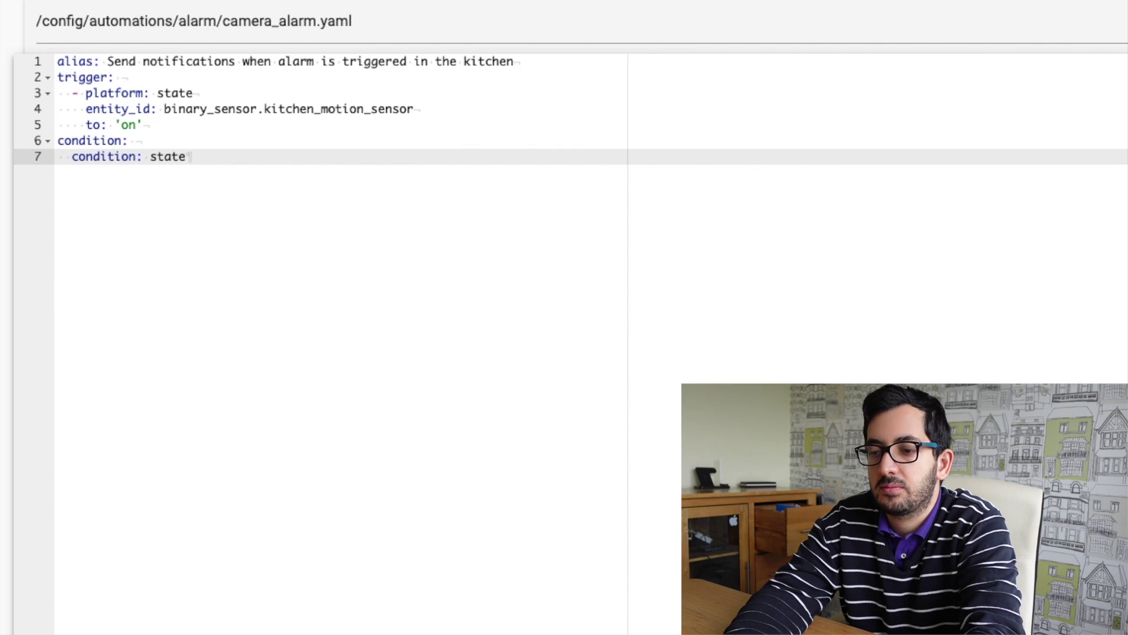
{"action": "key", "text": "Return"}
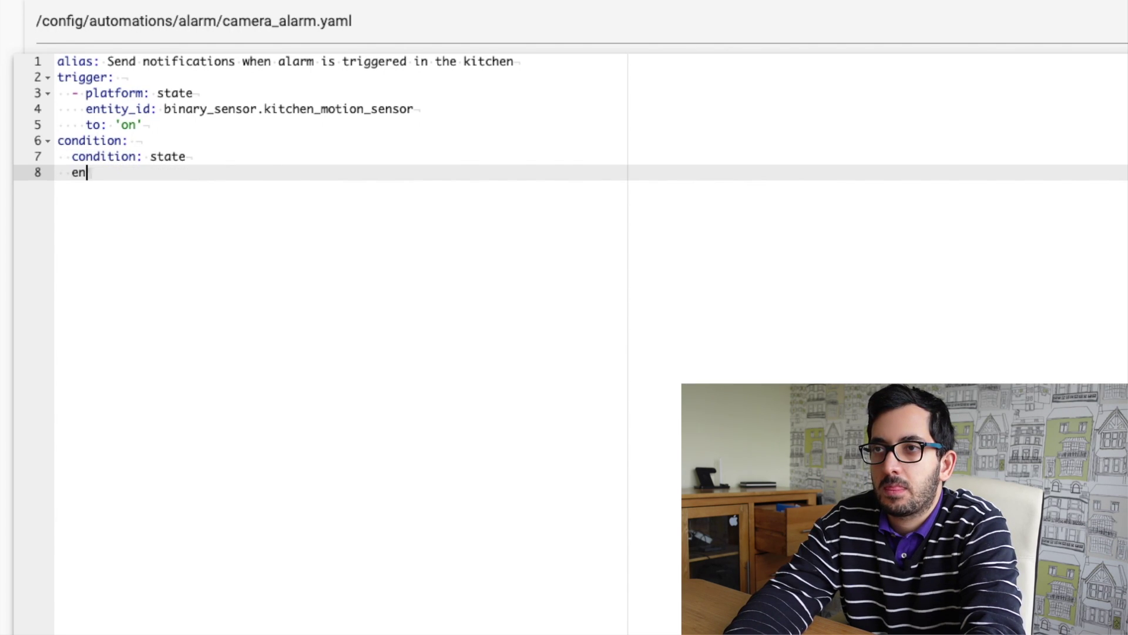
{"action": "type", "text": "tity_id: "}
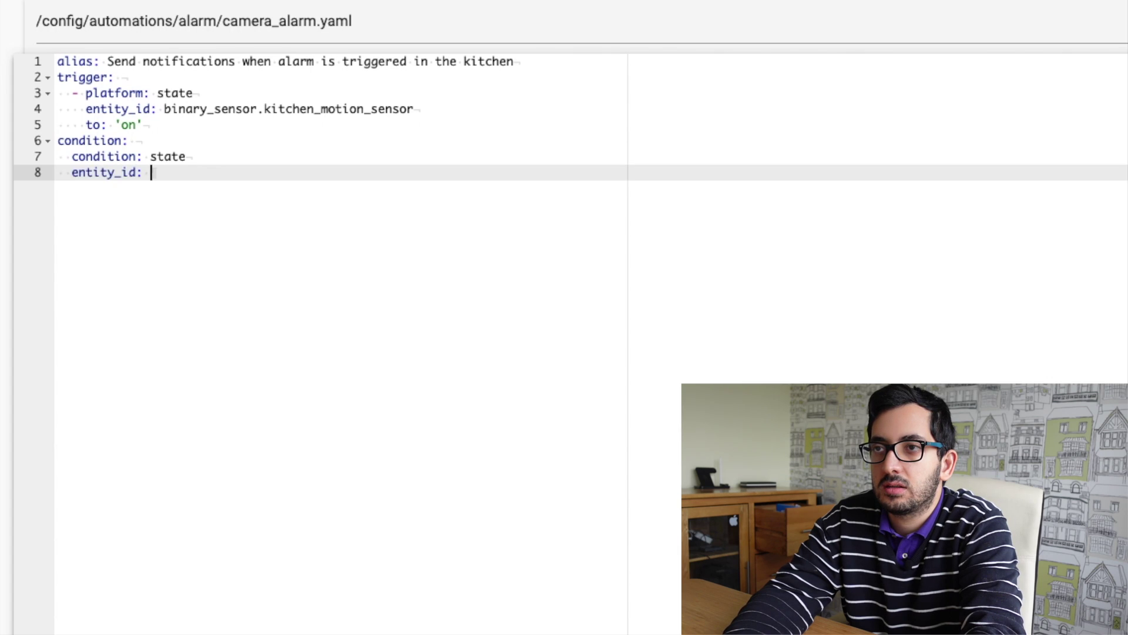
{"action": "type", "text": "alarm_on"}
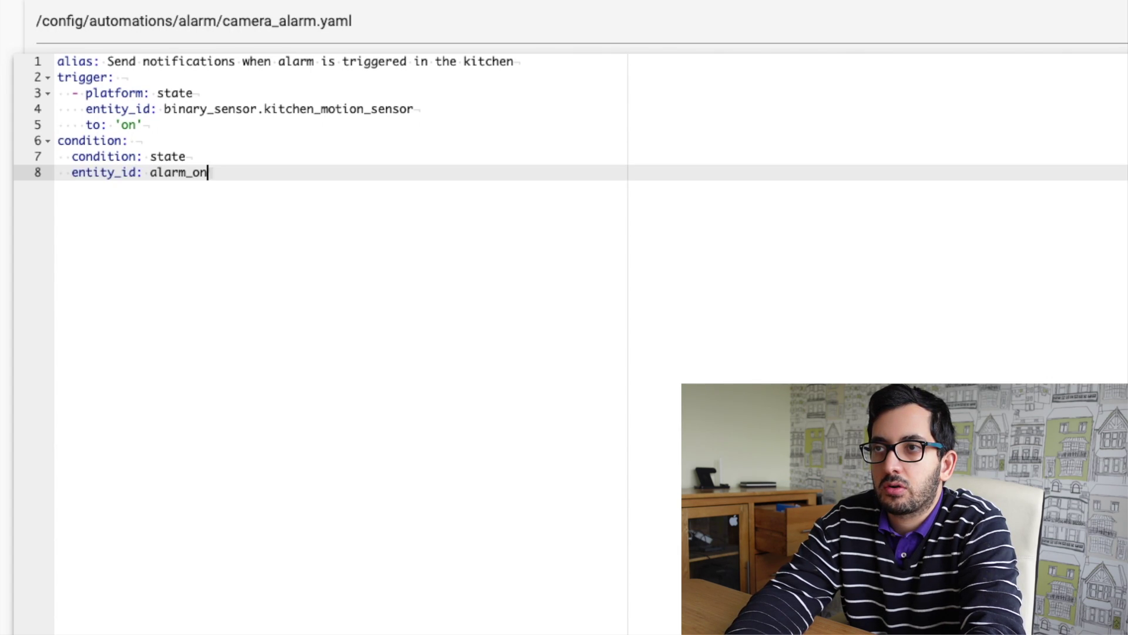
{"action": "key", "text": "BackSpace"}
{"action": "key", "text": "BackSpace"}
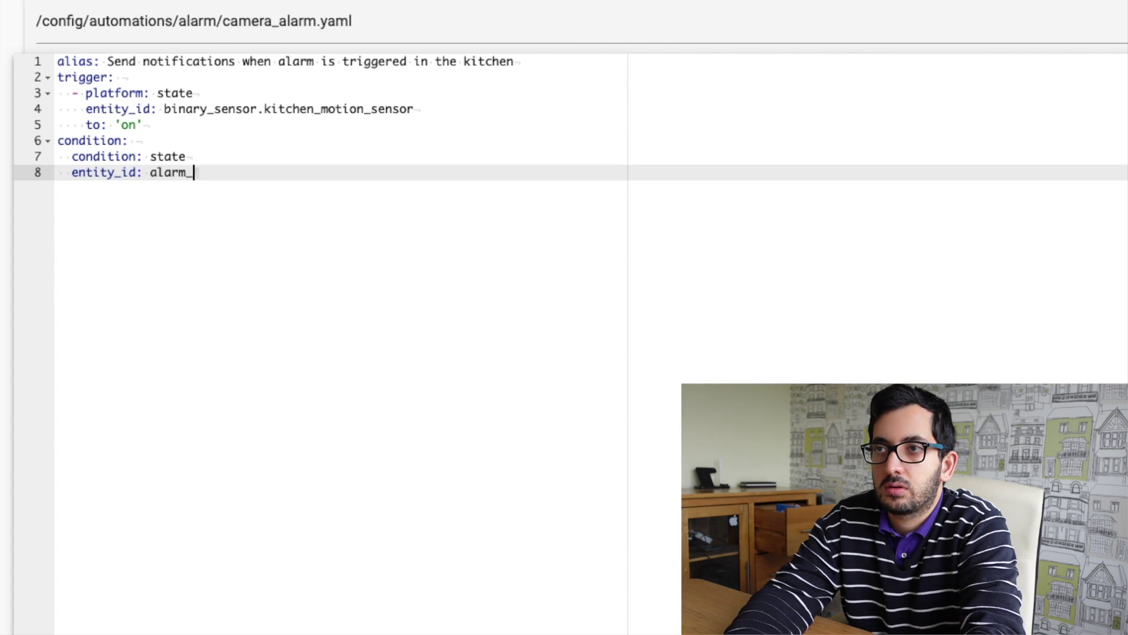
{"action": "type", "text": "control_"}
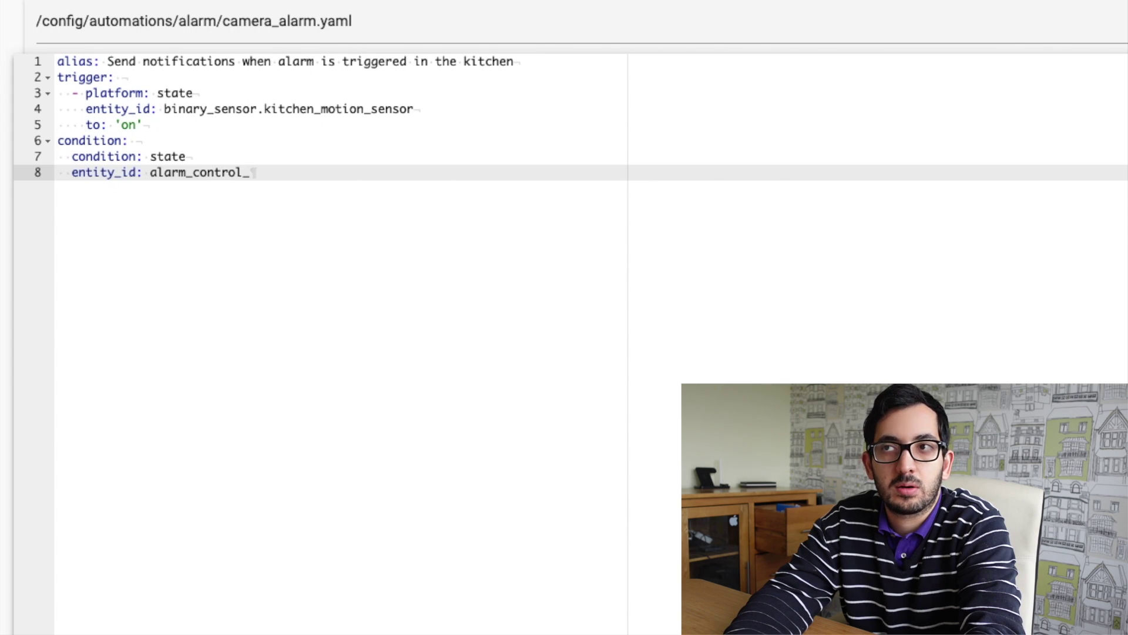
{"action": "type", "text": "panle"}
{"action": "key", "text": "BackSpace"}
{"action": "key", "text": "BackSpace"}
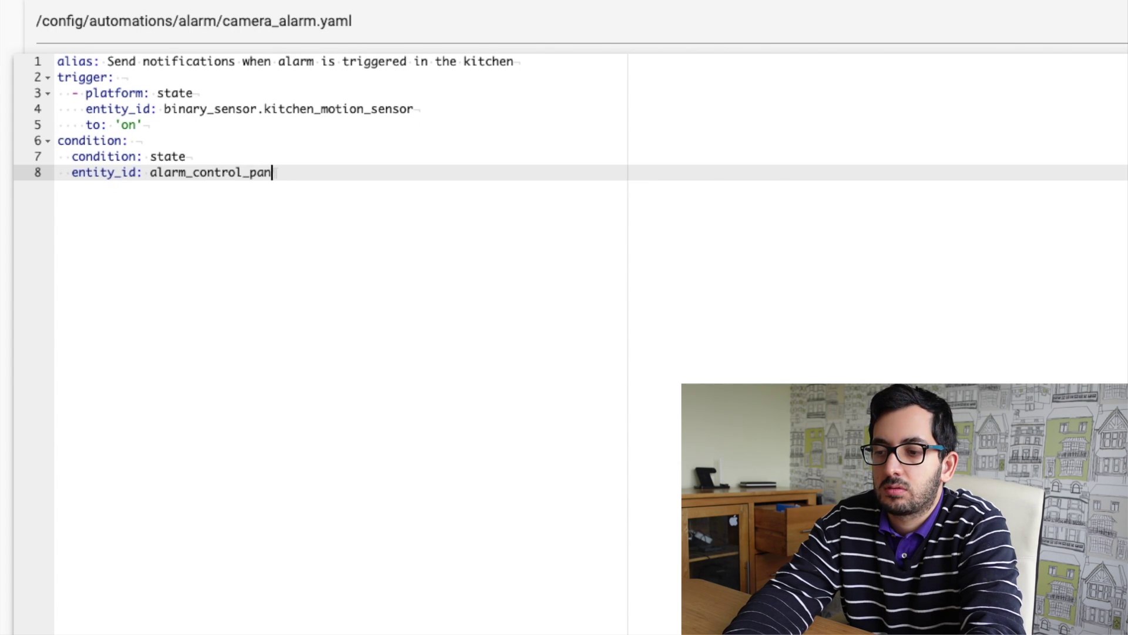
{"action": "type", "text": "el.home_alarm"}
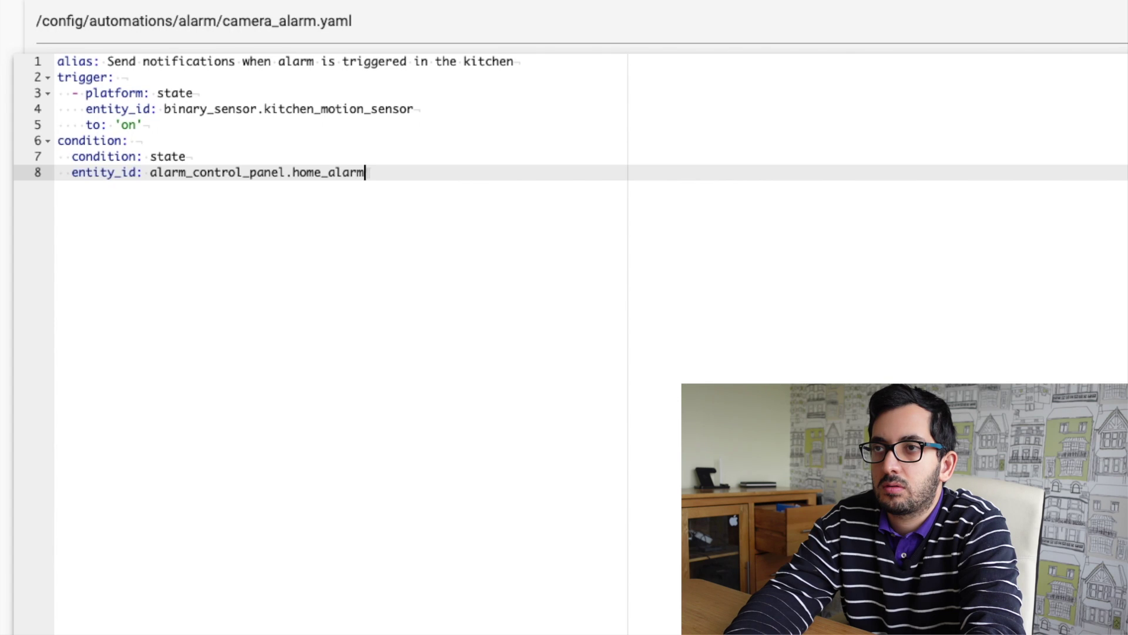
Step: Require the alarm state 'triggered' and begin the action: key
{"action": "key", "text": "Return"}
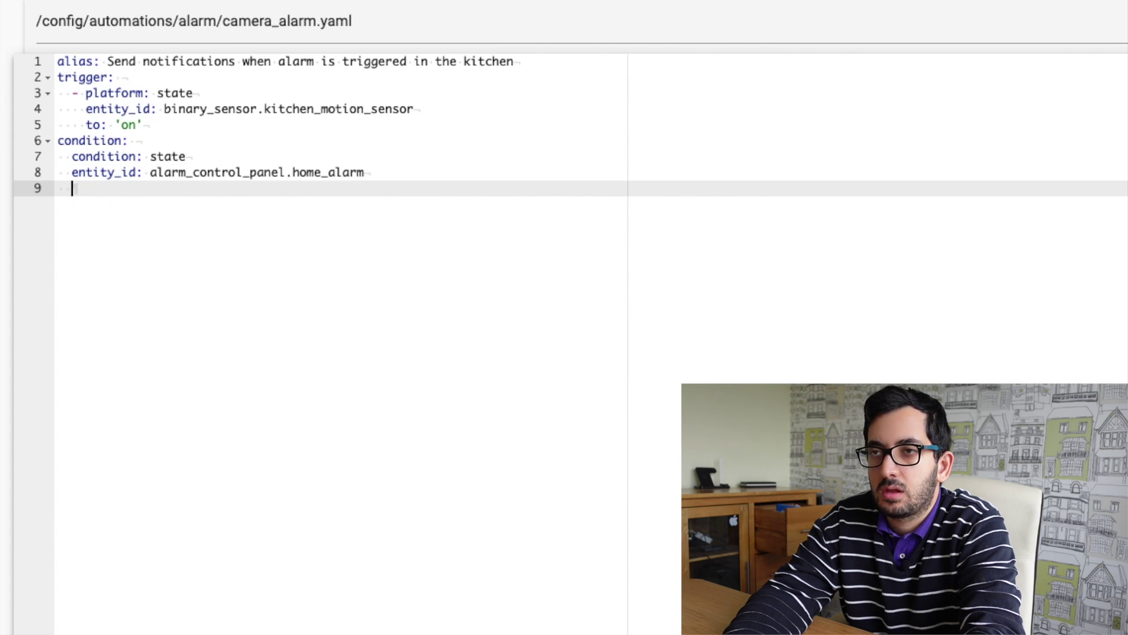
{"action": "type", "text": "state: '"}
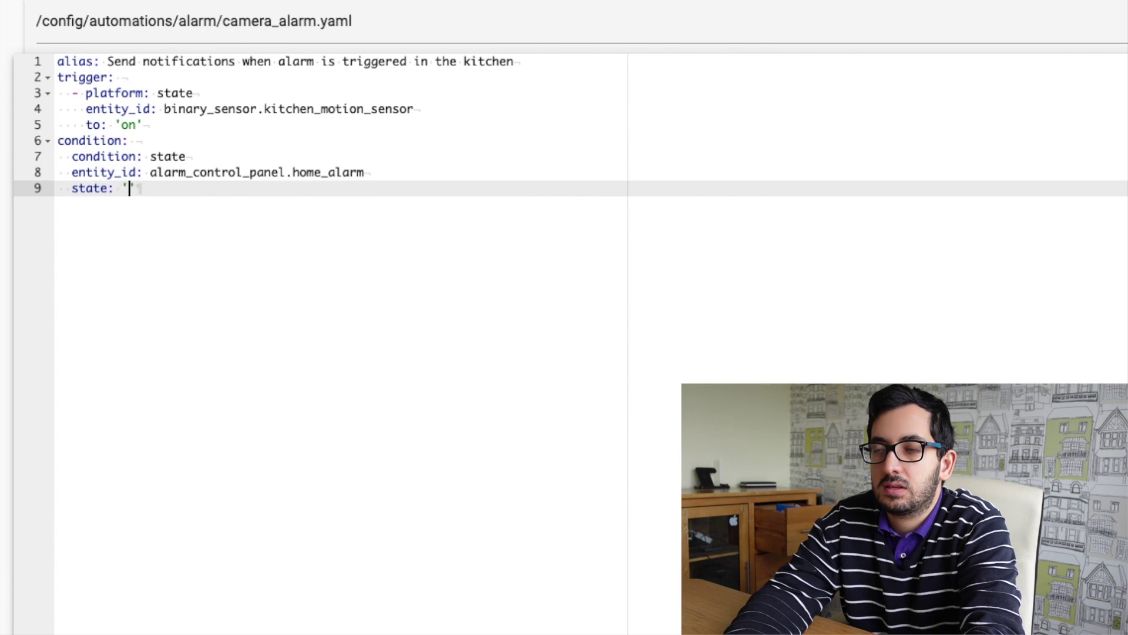
{"action": "type", "text": "triggered'"}
{"action": "key", "text": "Return"}
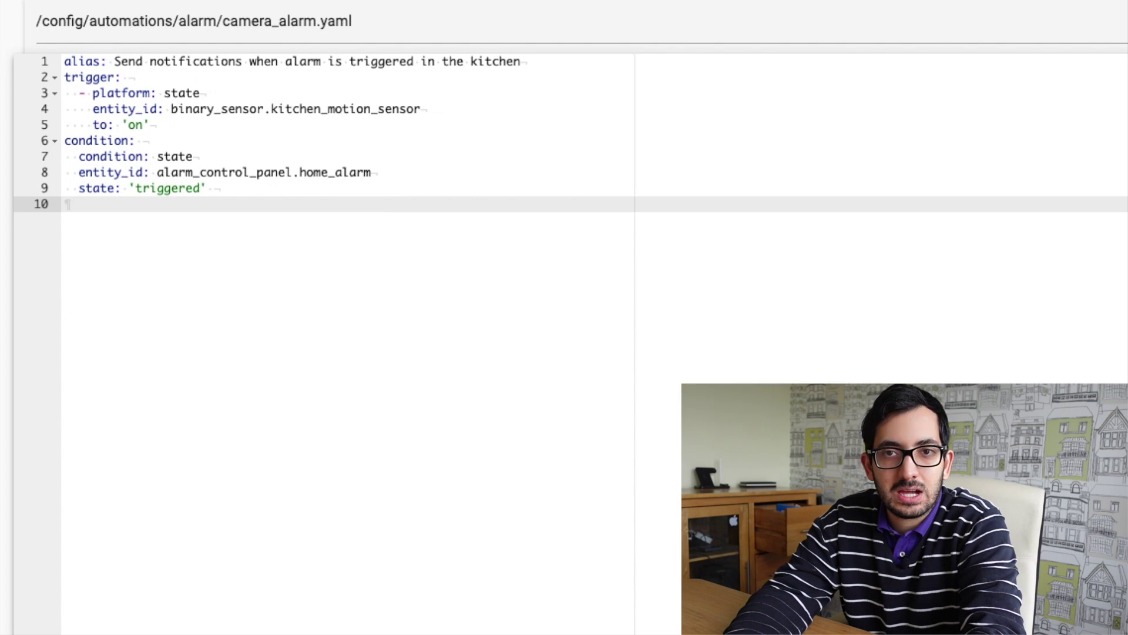
{"action": "type", "text": "action:"}
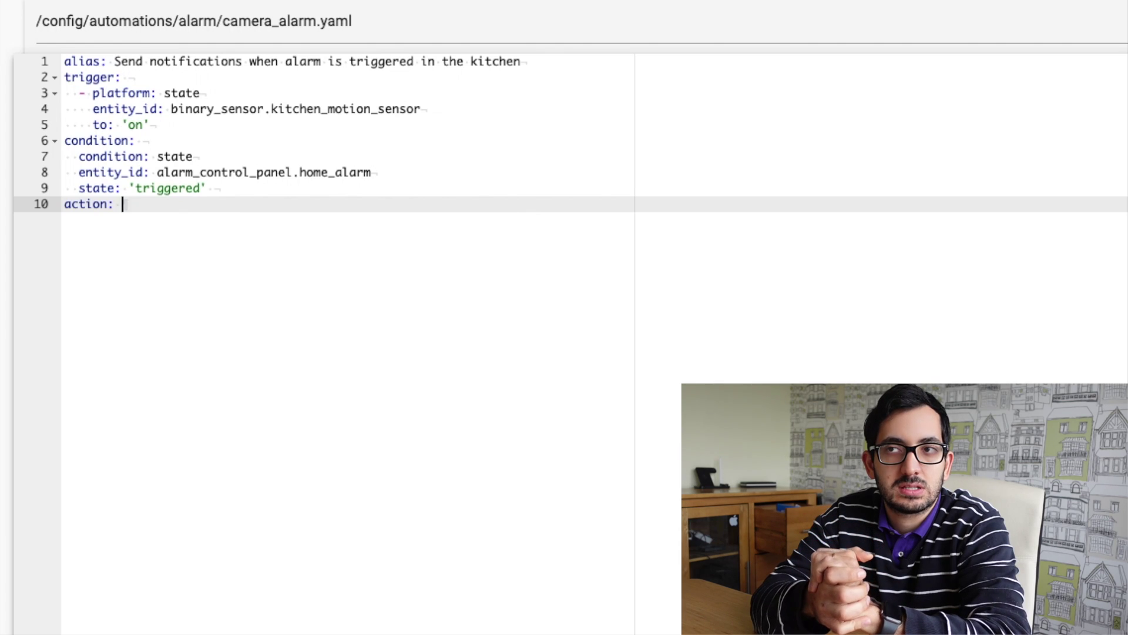
Step: Add a camera.snapshot action for camera.uvc_g3_dome saving to '/config/www/photos/uvc_g3_dome.jpg'
{"action": "key", "text": "Return"}
{"action": "type", "text": "- s"}
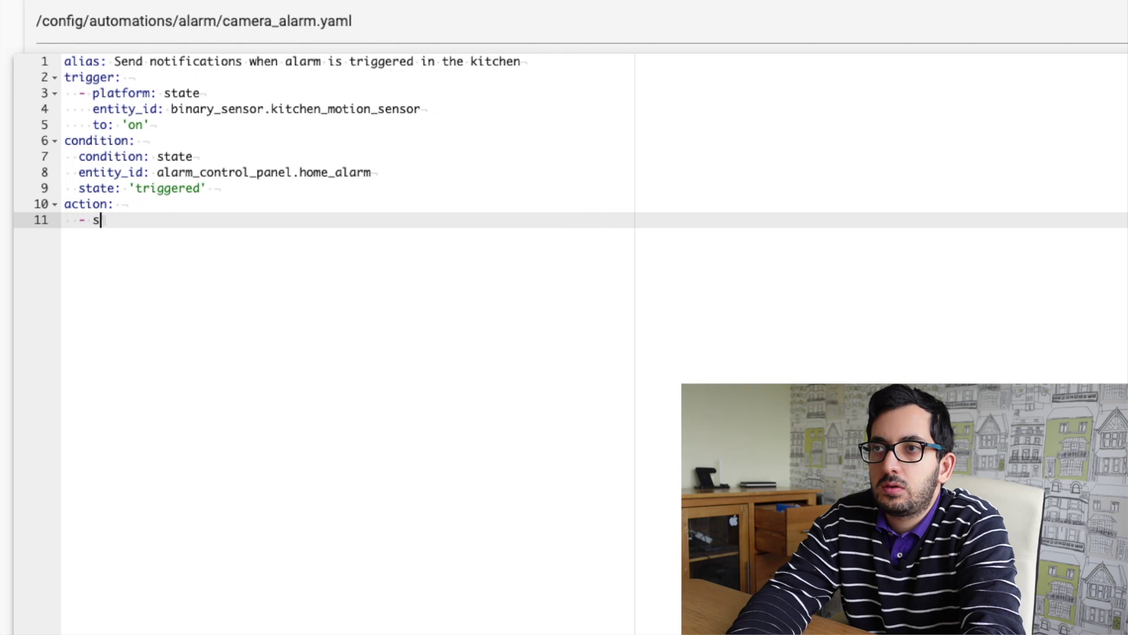
{"action": "type", "text": "ervice: "}
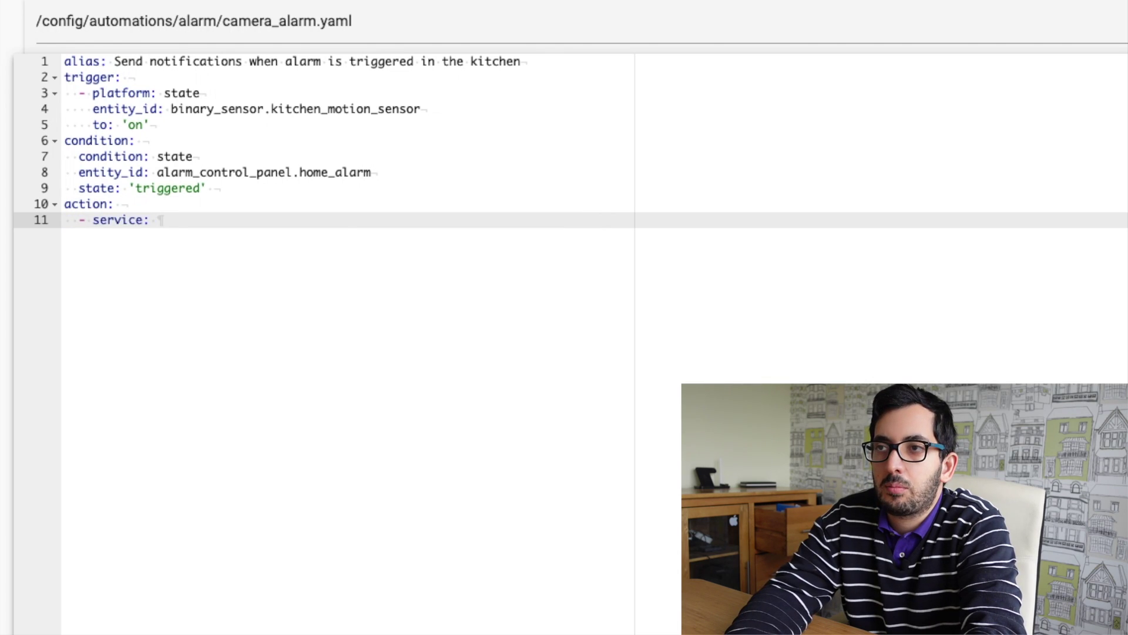
{"action": "type", "text": "camera.sna"}
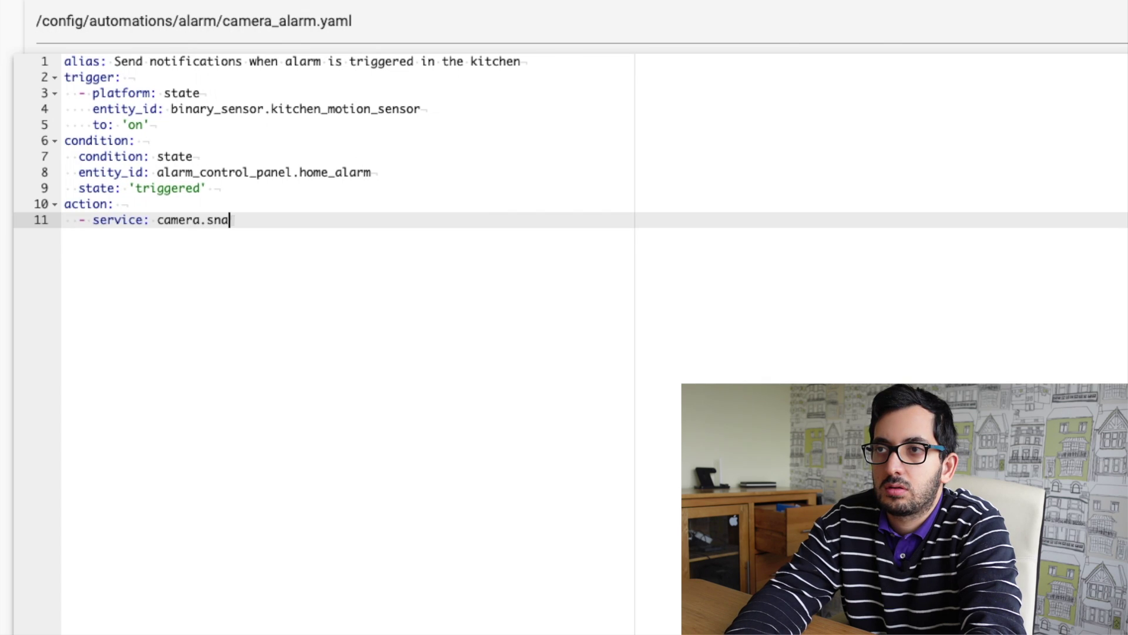
{"action": "type", "text": "pshot"}
{"action": "key", "text": "Return"}
{"action": "type", "text": "data"}
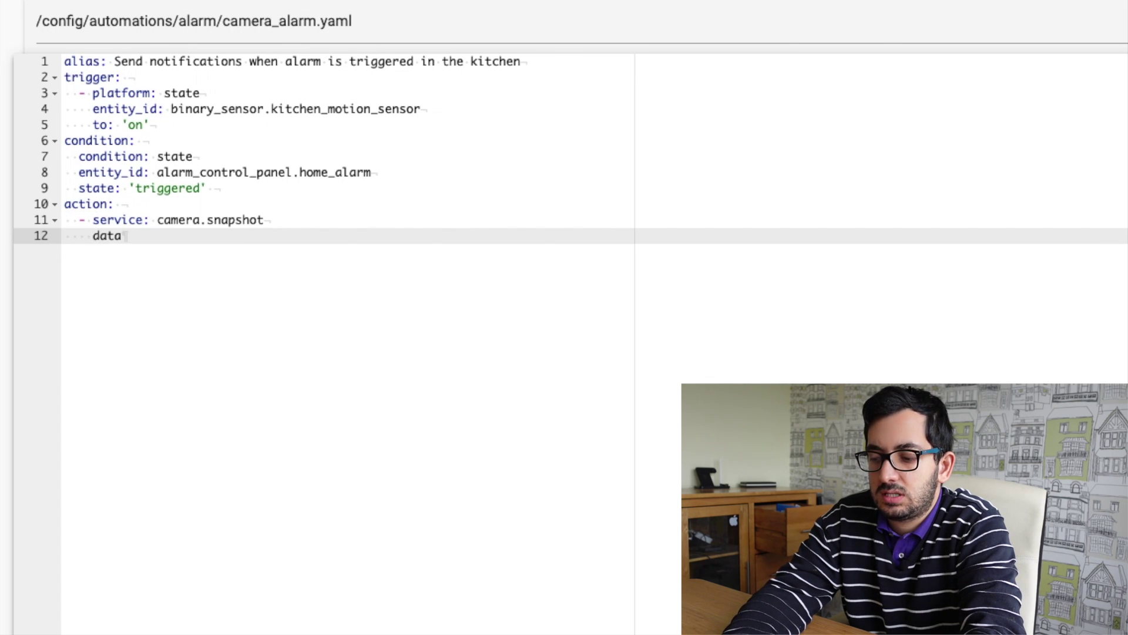
{"action": "type", "text": ":"}
{"action": "key", "text": "Return"}
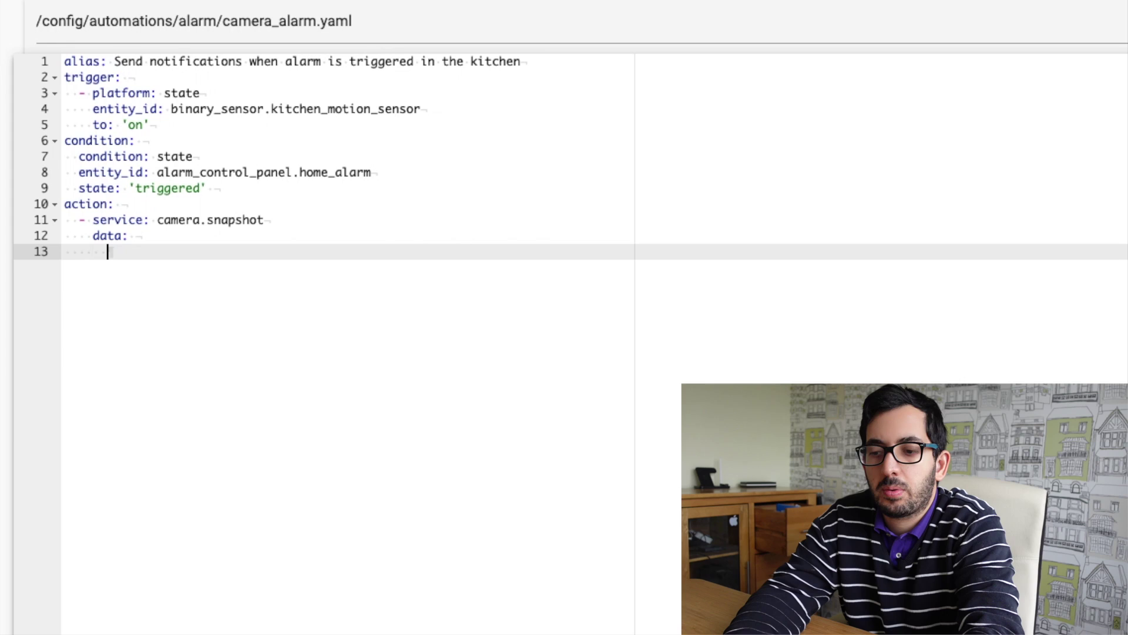
{"action": "type", "text": "entity_"}
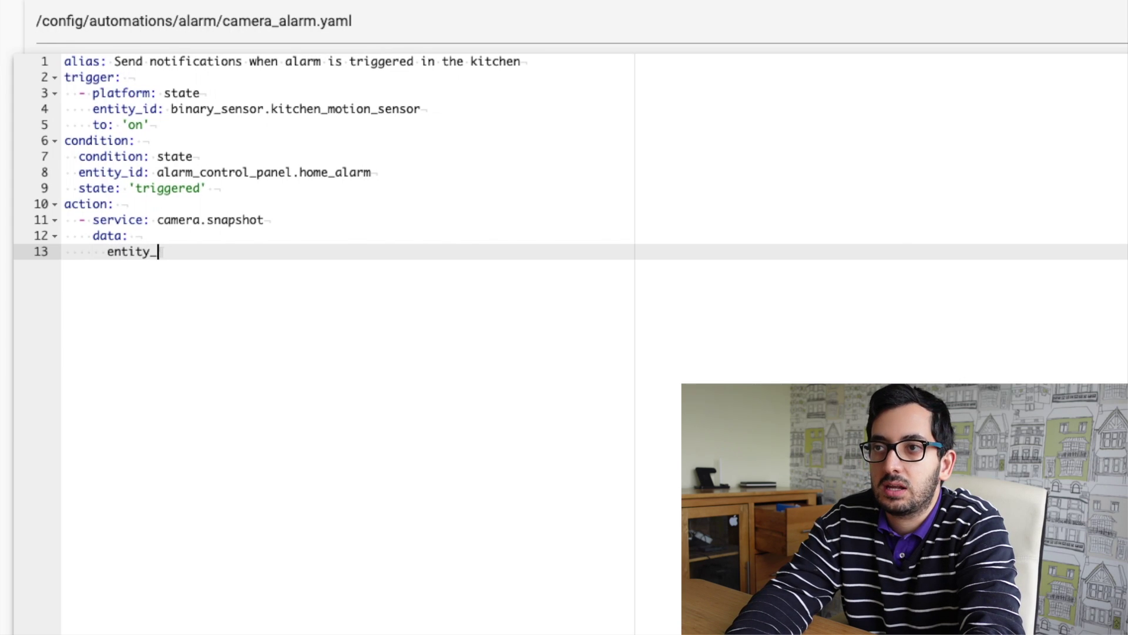
{"action": "type", "text": "id: camera.uvc_g3"}
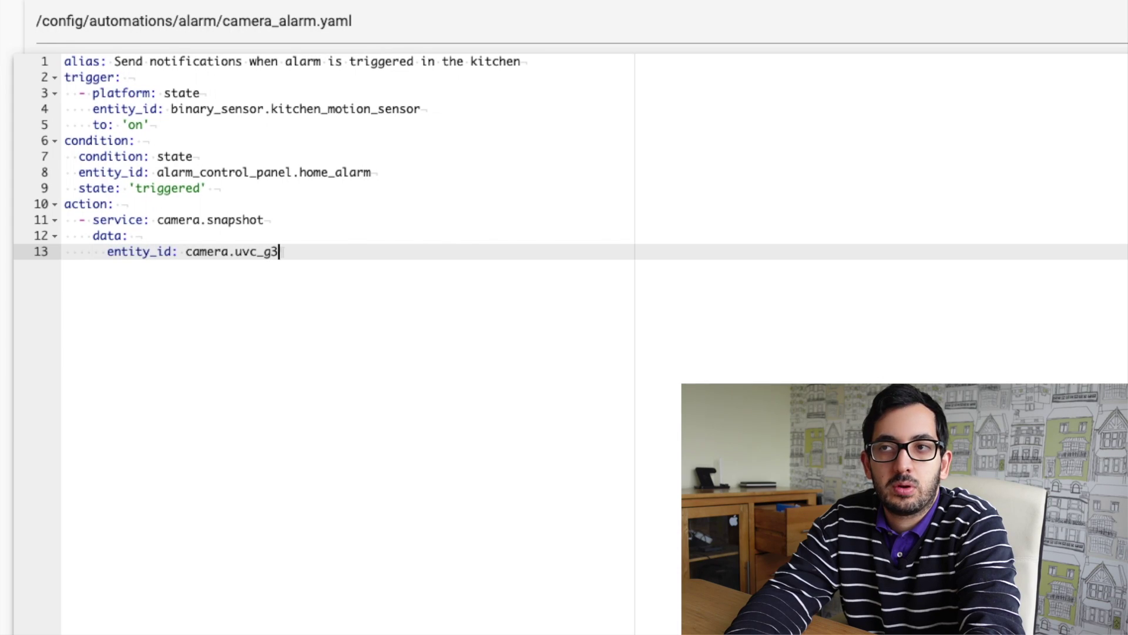
{"action": "type", "text": "_dome"}
{"action": "key", "text": "Return"}
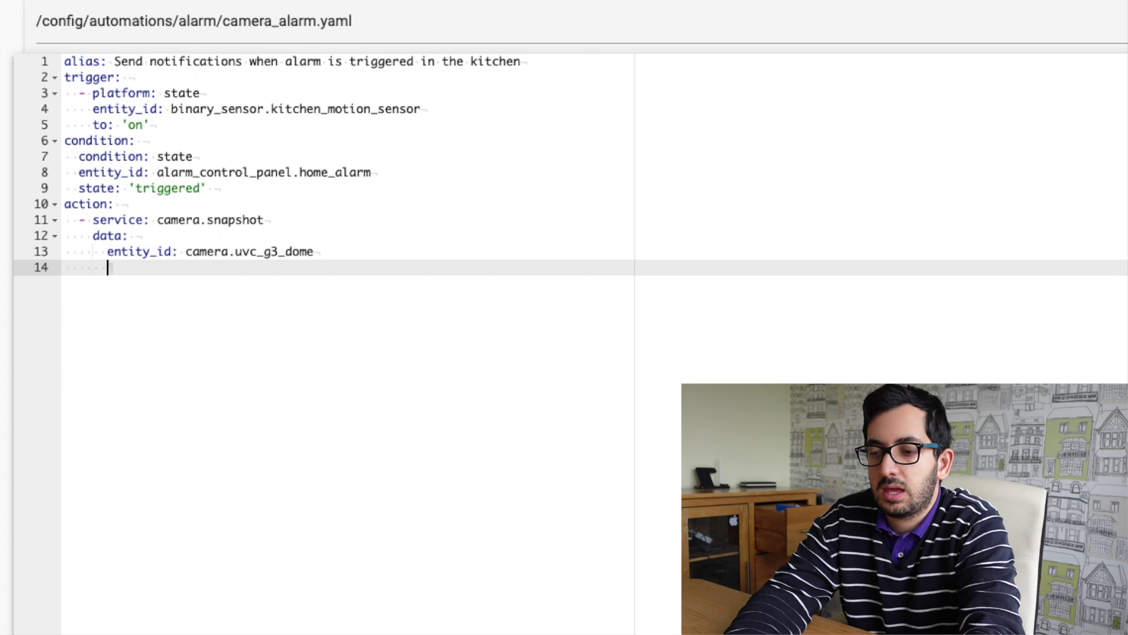
{"action": "type", "text": "filename: "}
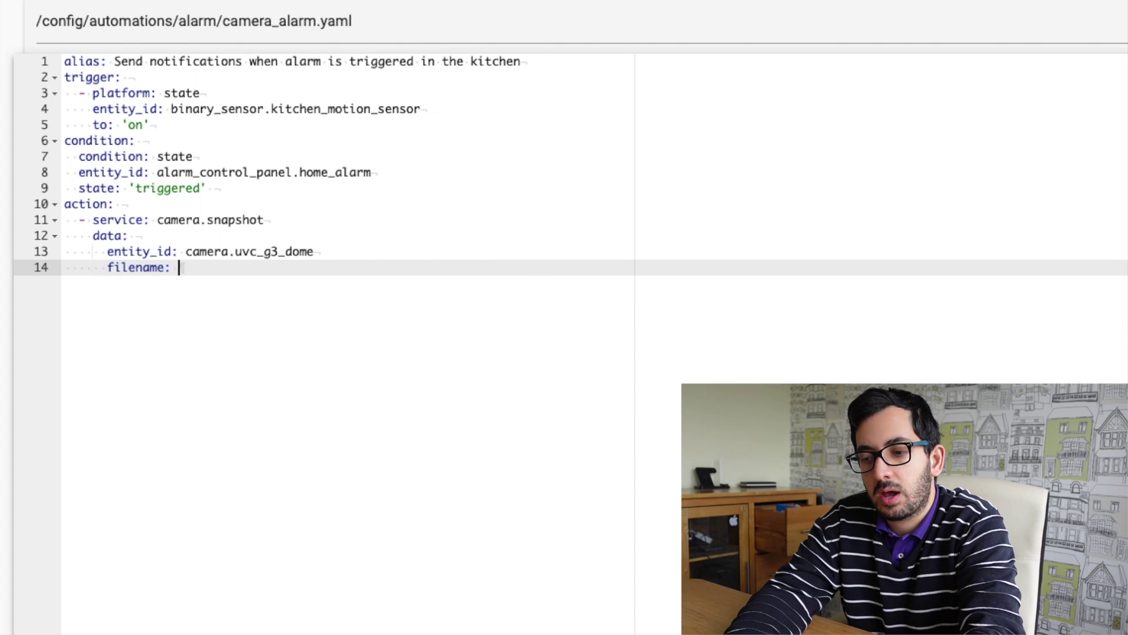
{"action": "type", "text": "''"}
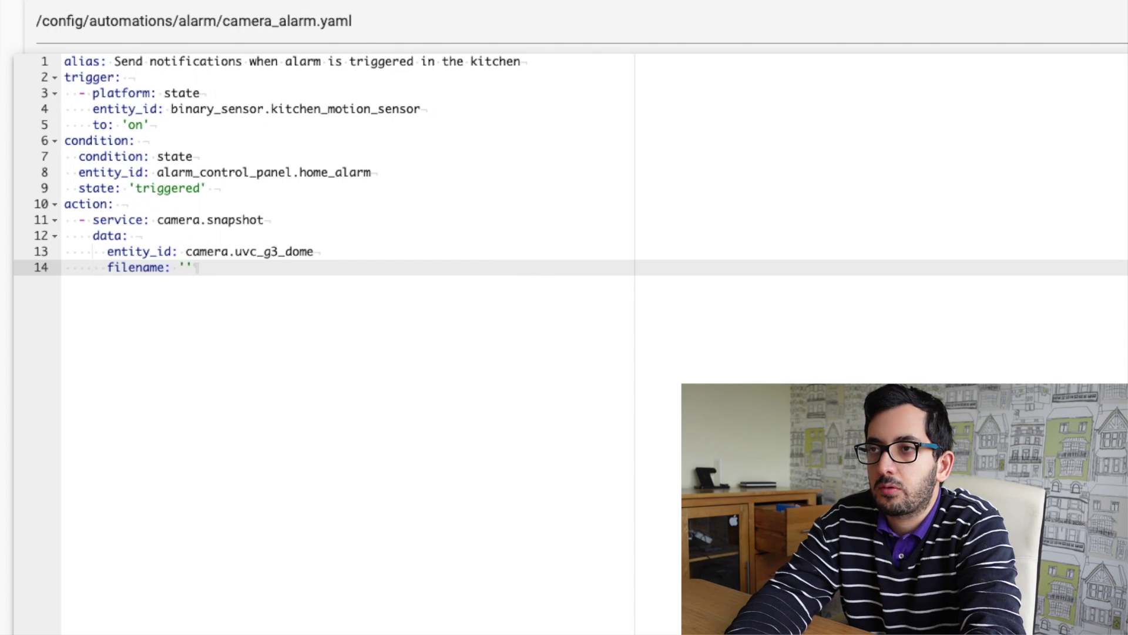
{"action": "type", "text": "/config"}
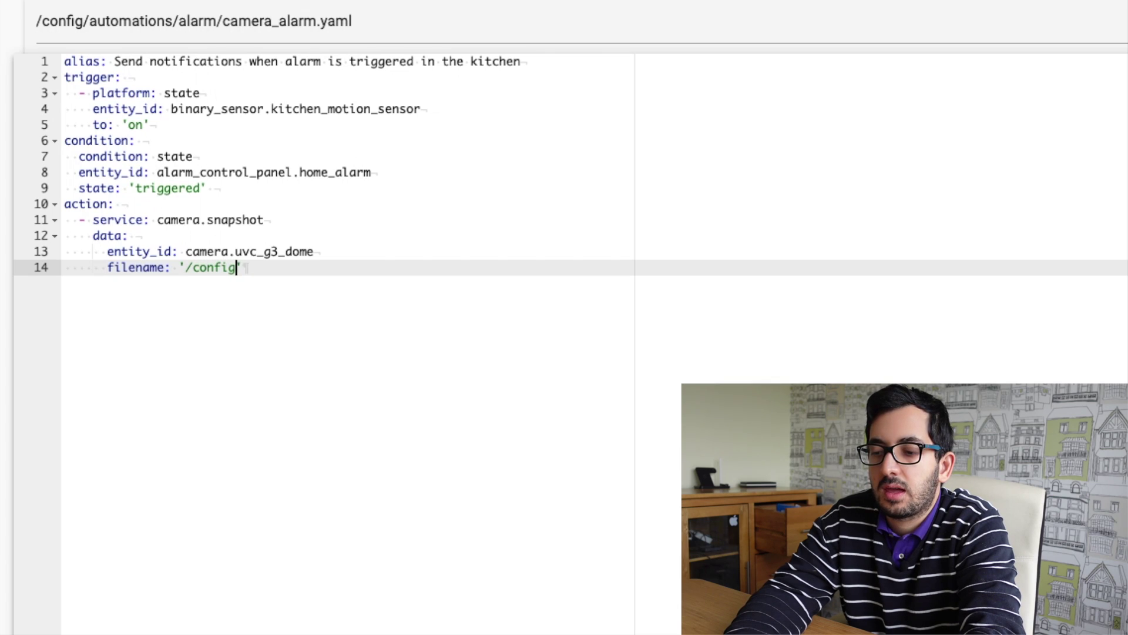
{"action": "type", "text": "/www"}
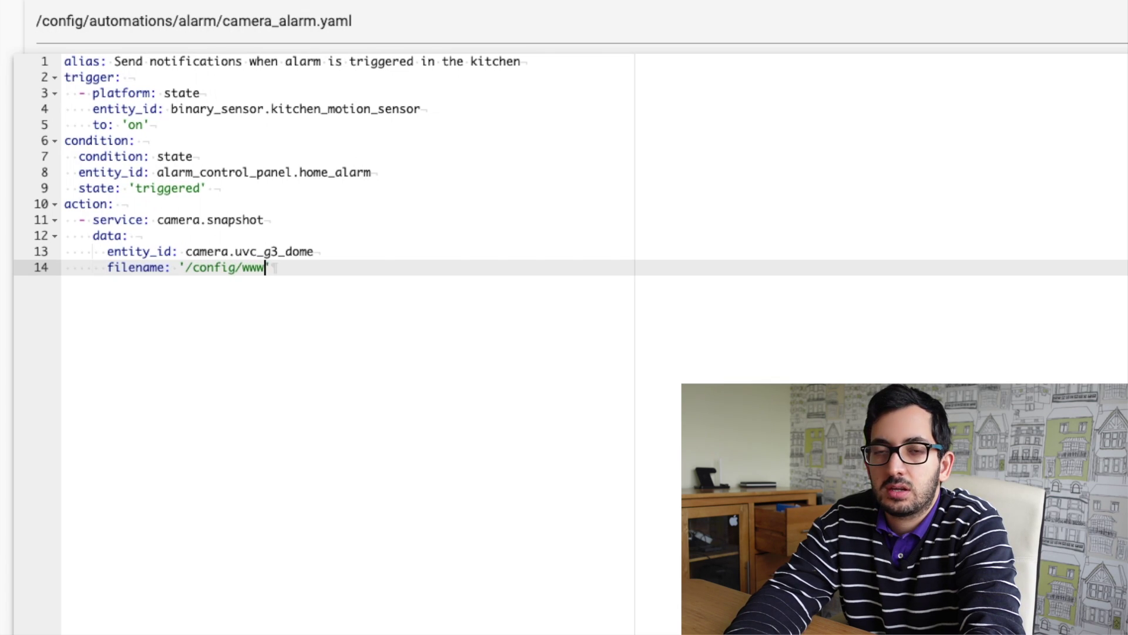
{"action": "type", "text": "/"}
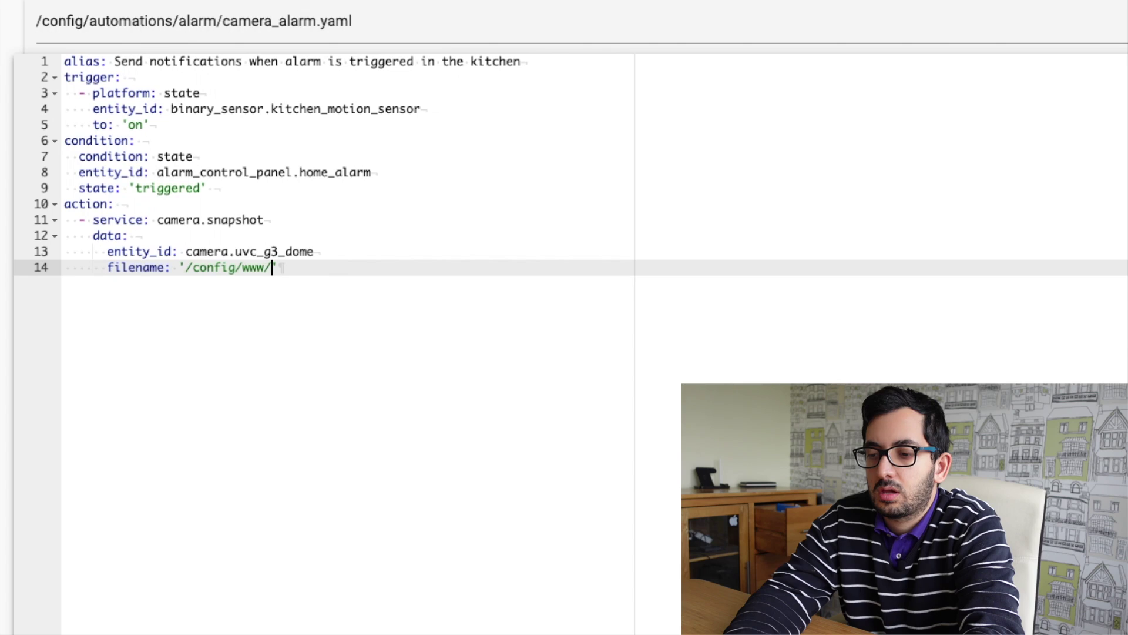
{"action": "type", "text": "photos/"}
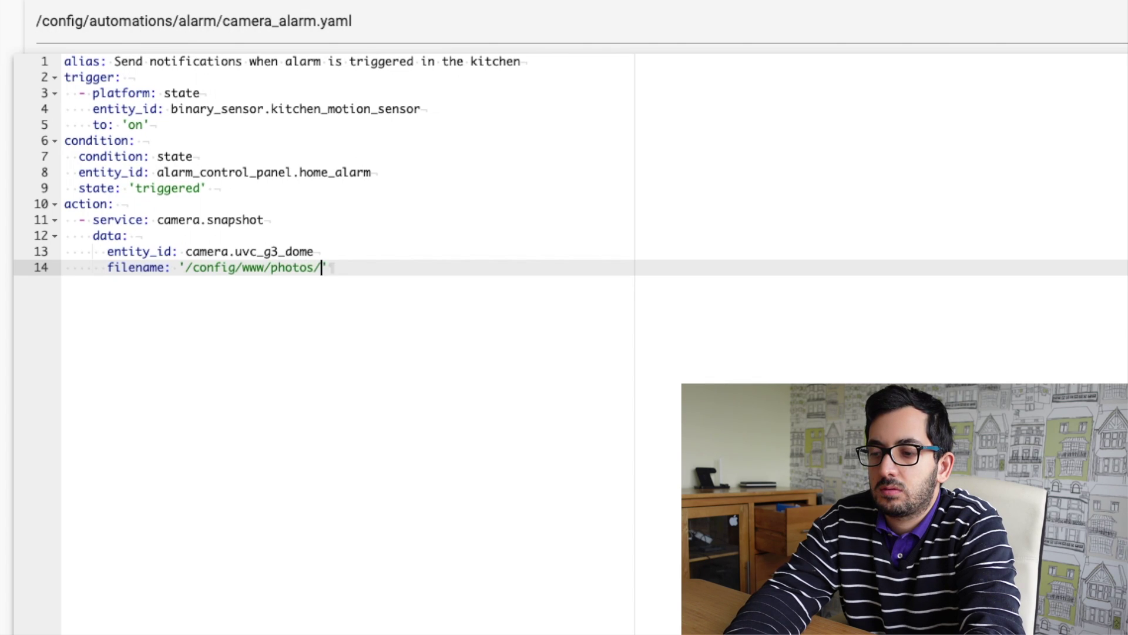
{"action": "type", "text": "uvc_g"}
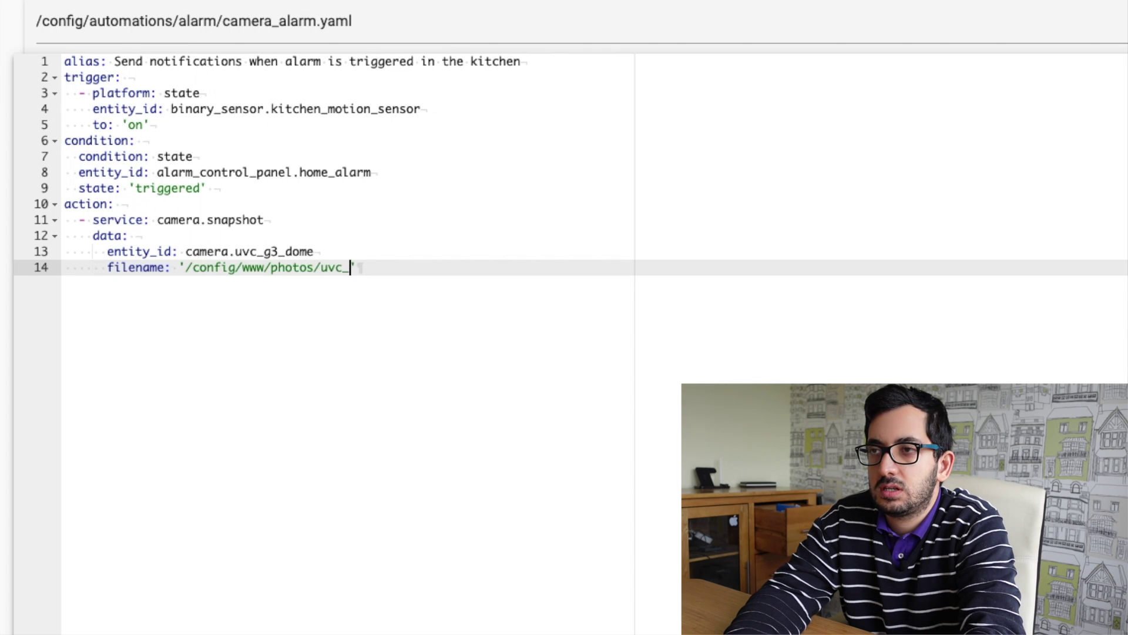
{"action": "type", "text": "3_dome.j"}
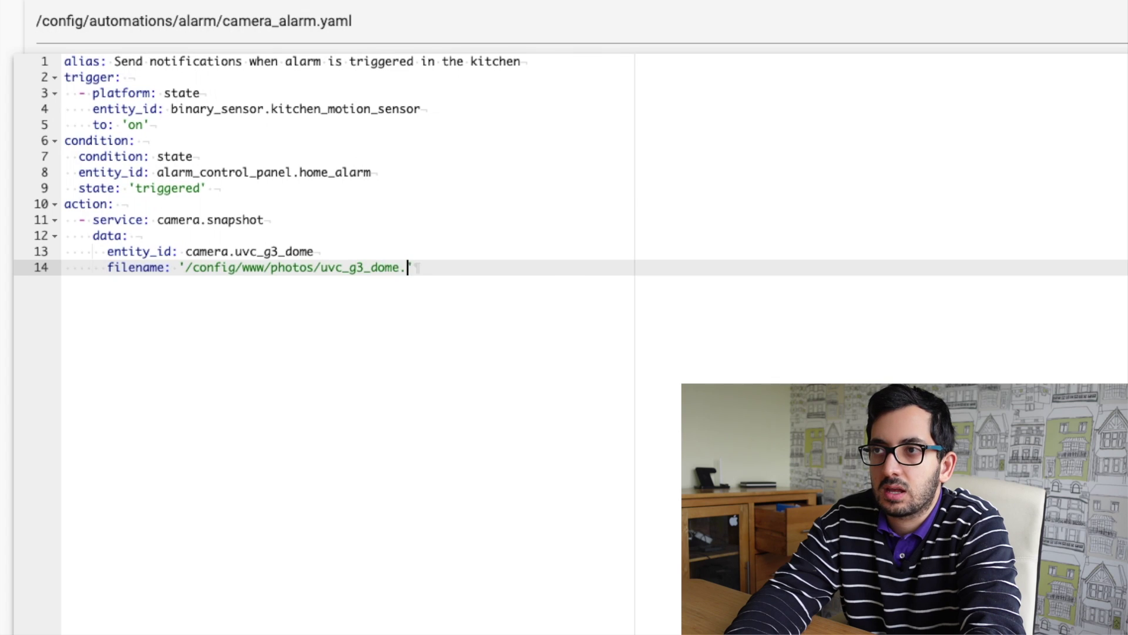
{"action": "type", "text": "pg"}
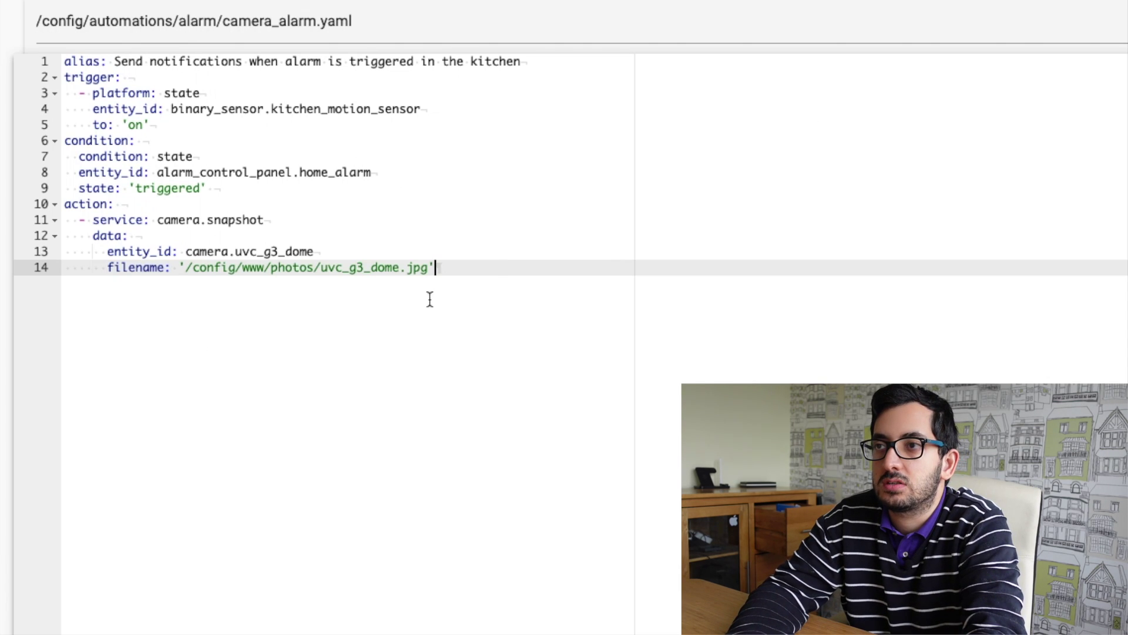
{"action": "left_click", "coordinate": [390, 253]}
Step: Switch the snapshot camera to camera.uvc_flex and the filename to uvc_flex.jpg
{"action": "left_click", "coordinate": [517, 261]}
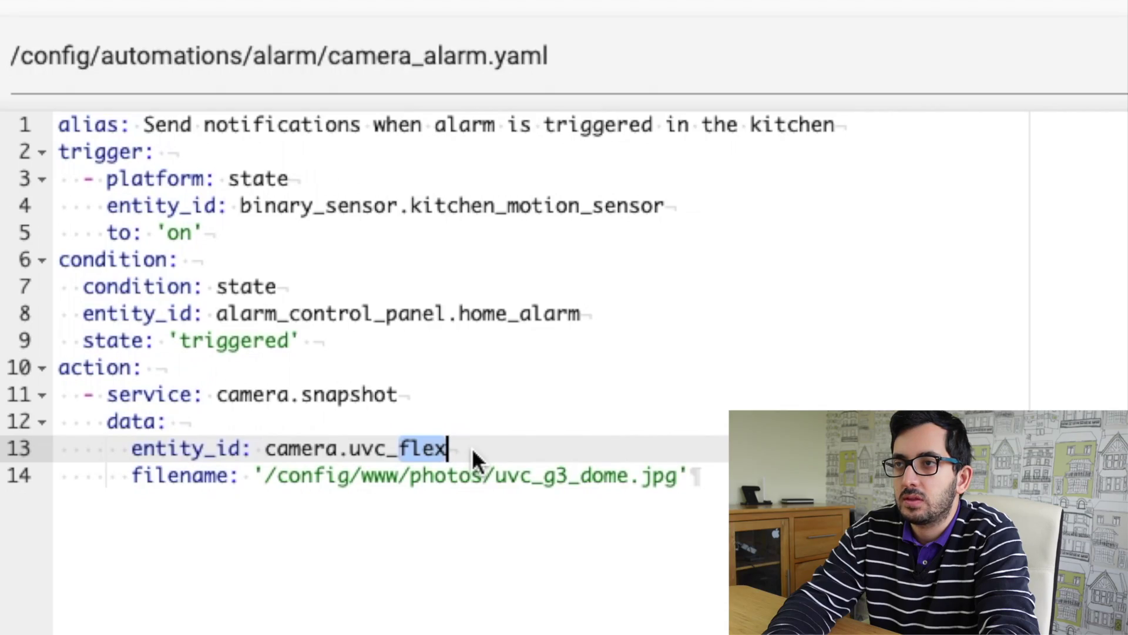
{"action": "left_click", "coordinate": [472, 448]}
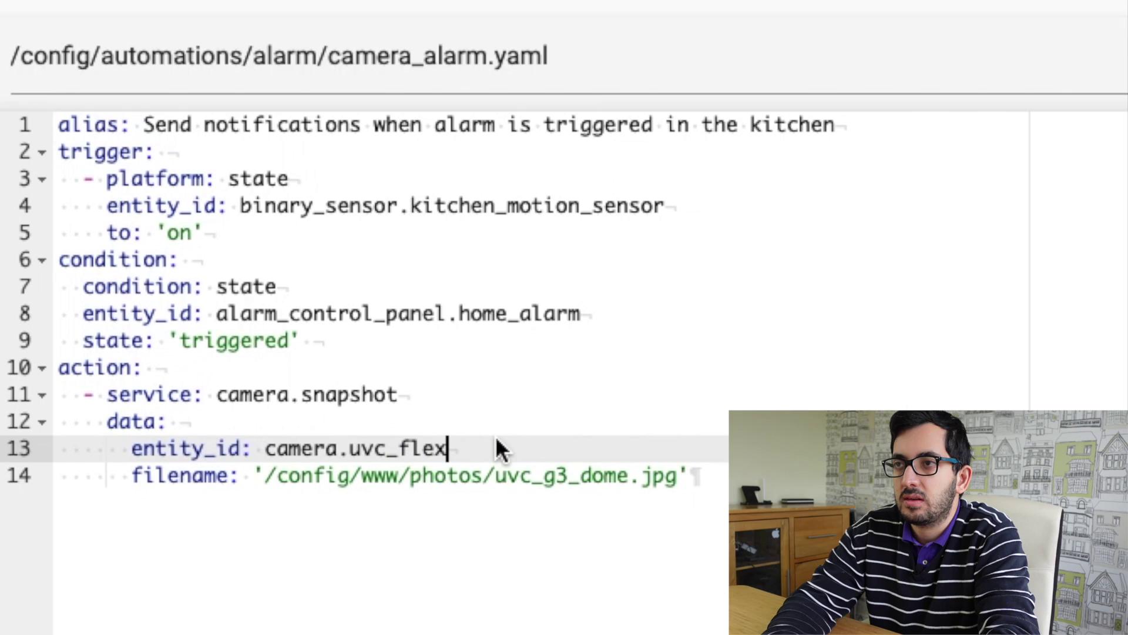
{"action": "left_click", "coordinate": [547, 476]}
{"action": "type", "text": "flex"}
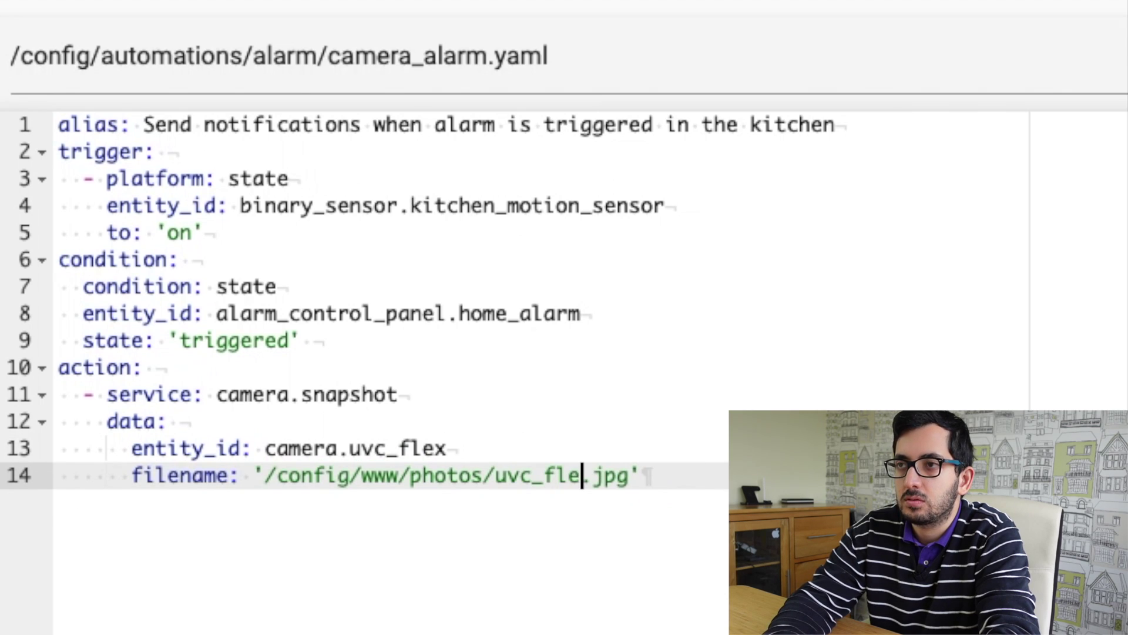
Step: Save camera_alarm.yaml and reload the automations
{"action": "left_click", "coordinate": [1033, 49]}
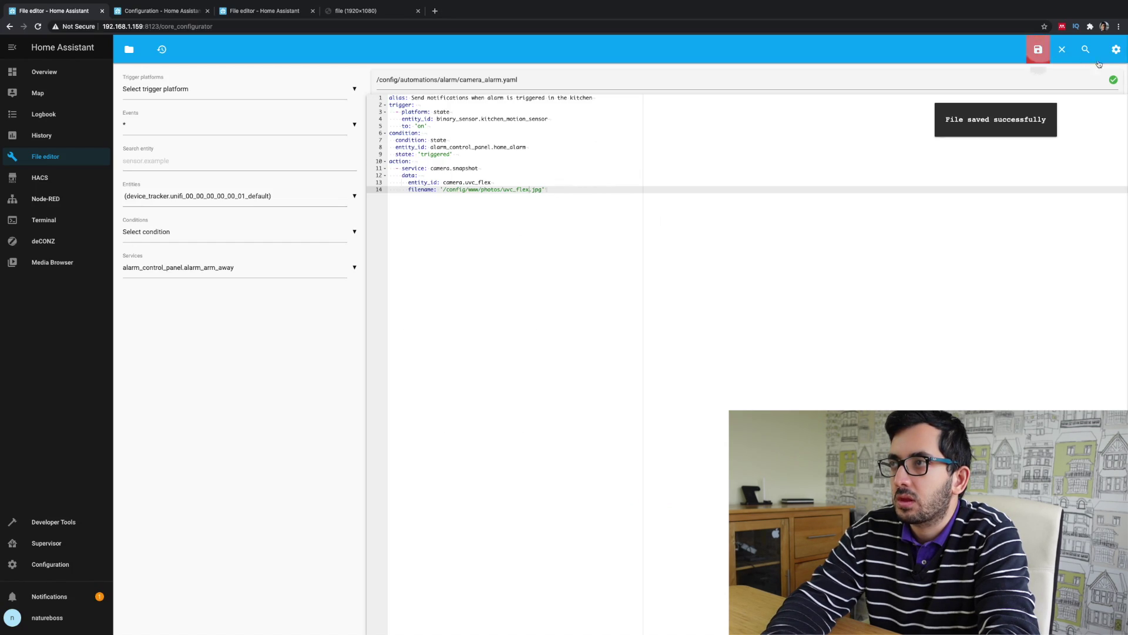
{"action": "left_click", "coordinate": [1116, 48]}
{"action": "left_click", "coordinate": [1055, 228]}
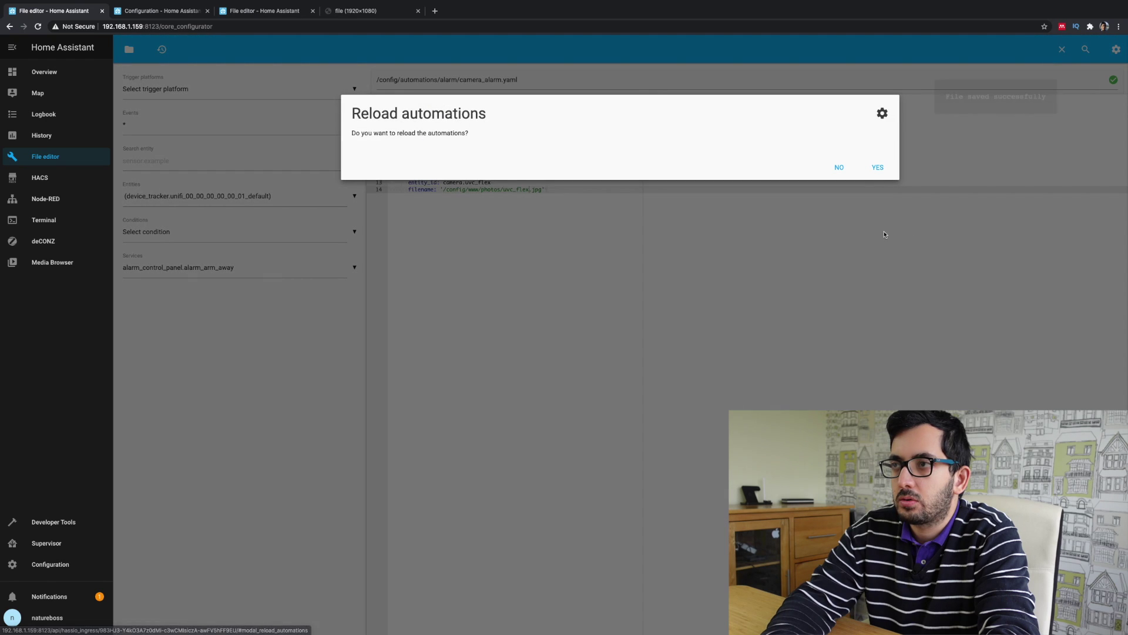
{"action": "left_click", "coordinate": [881, 168]}
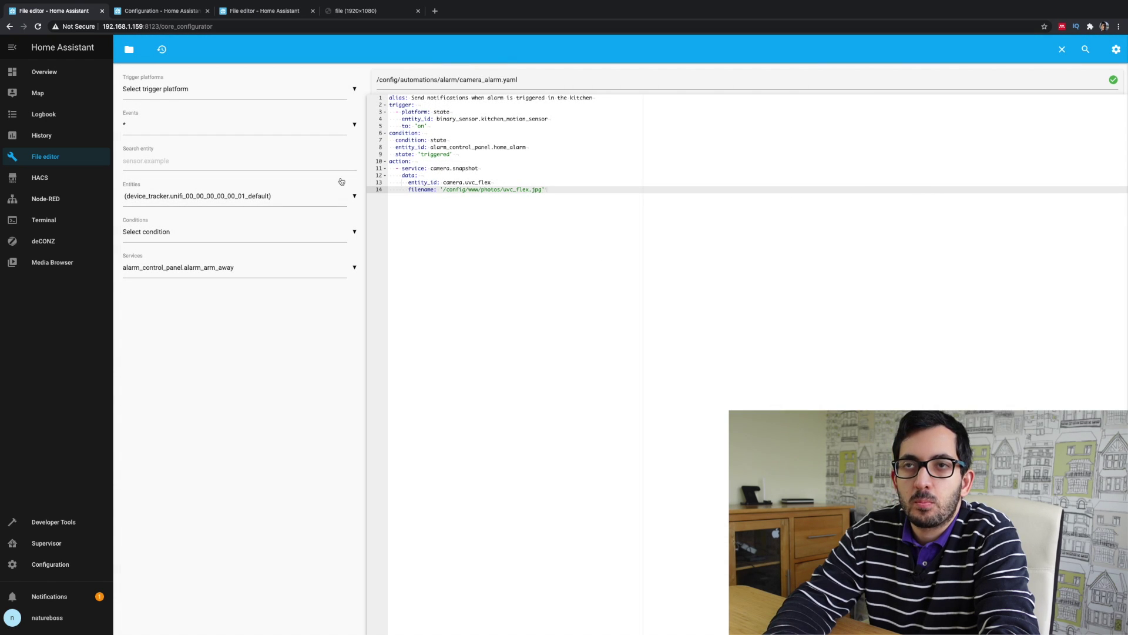
Step: Execute 'Send notifications when alarm is triggered in the kitchen' from the Automations list
{"action": "left_click", "coordinate": [152, 13]}
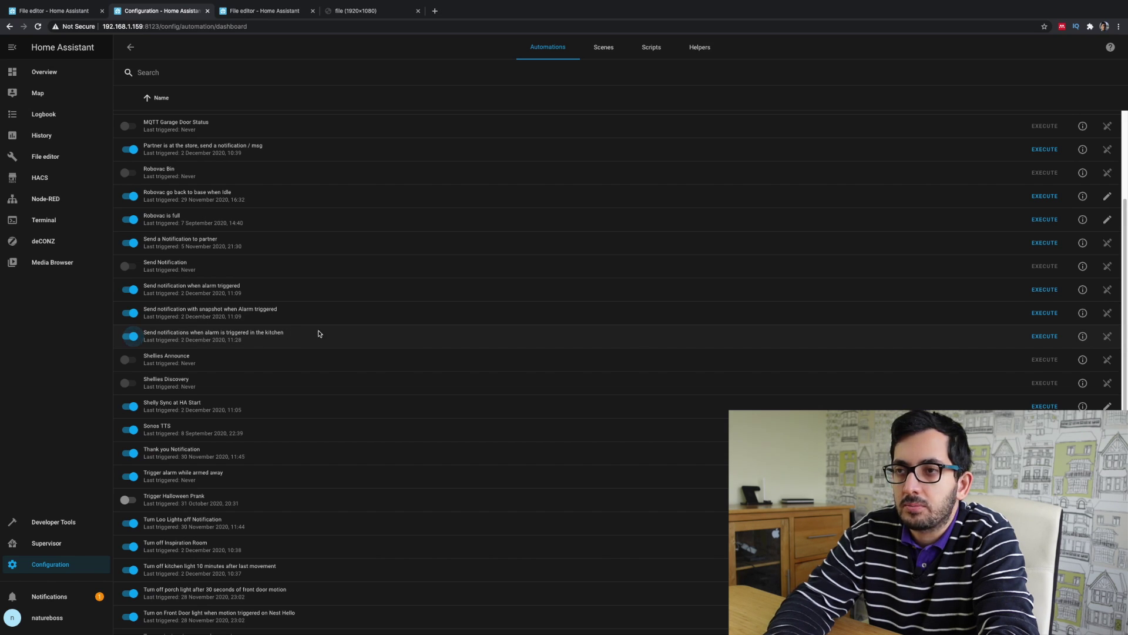
{"action": "left_click", "coordinate": [1047, 337]}
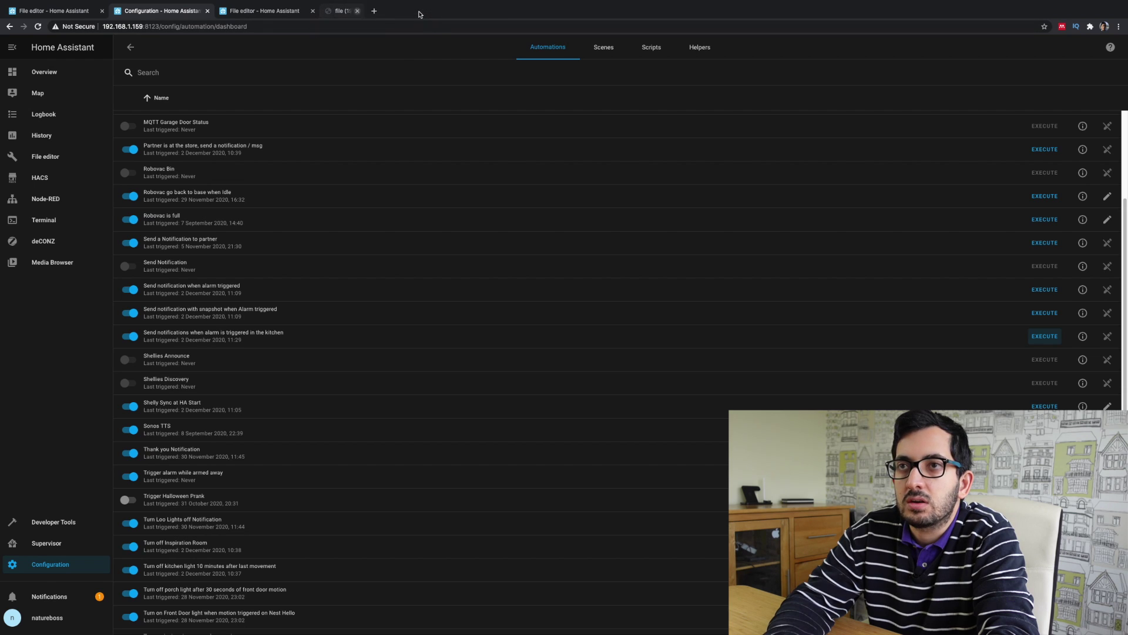
{"action": "left_click", "coordinate": [417, 10]}
Step: Browse to config/www/photos in the File editor and view uvc_flex.jpg
{"action": "left_click", "coordinate": [262, 11]}
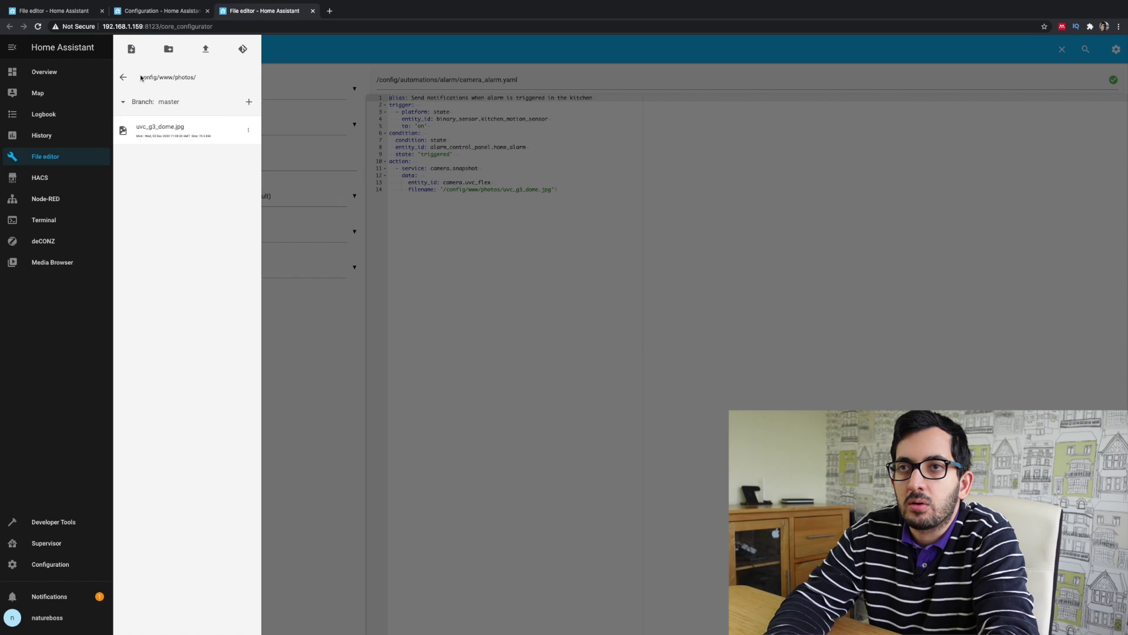
{"action": "left_click", "coordinate": [122, 79]}
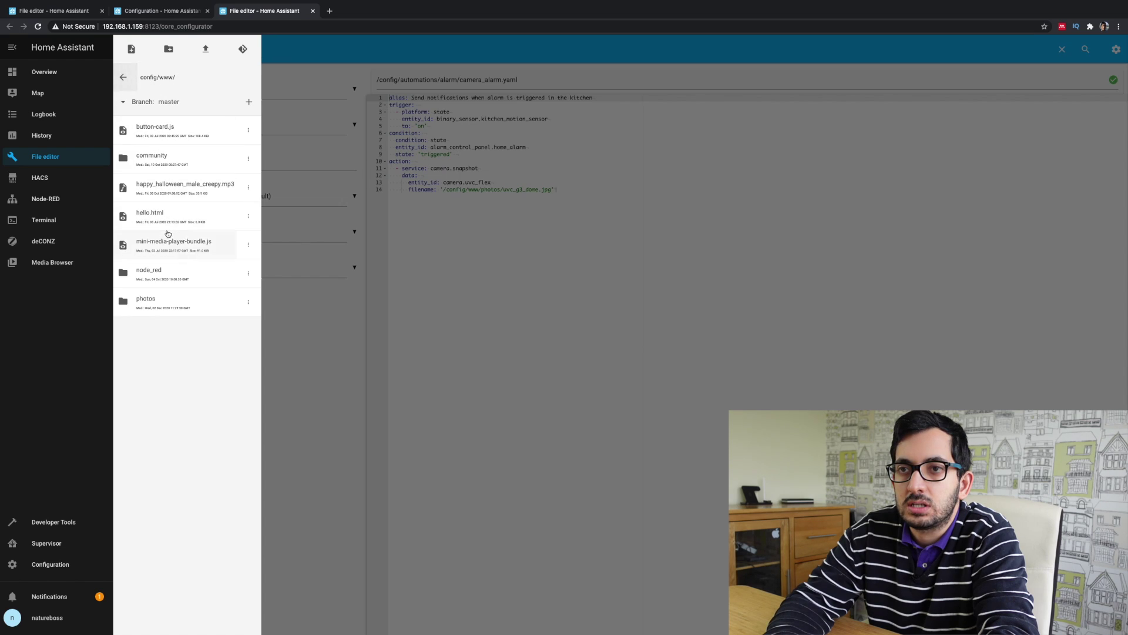
{"action": "left_click", "coordinate": [157, 303]}
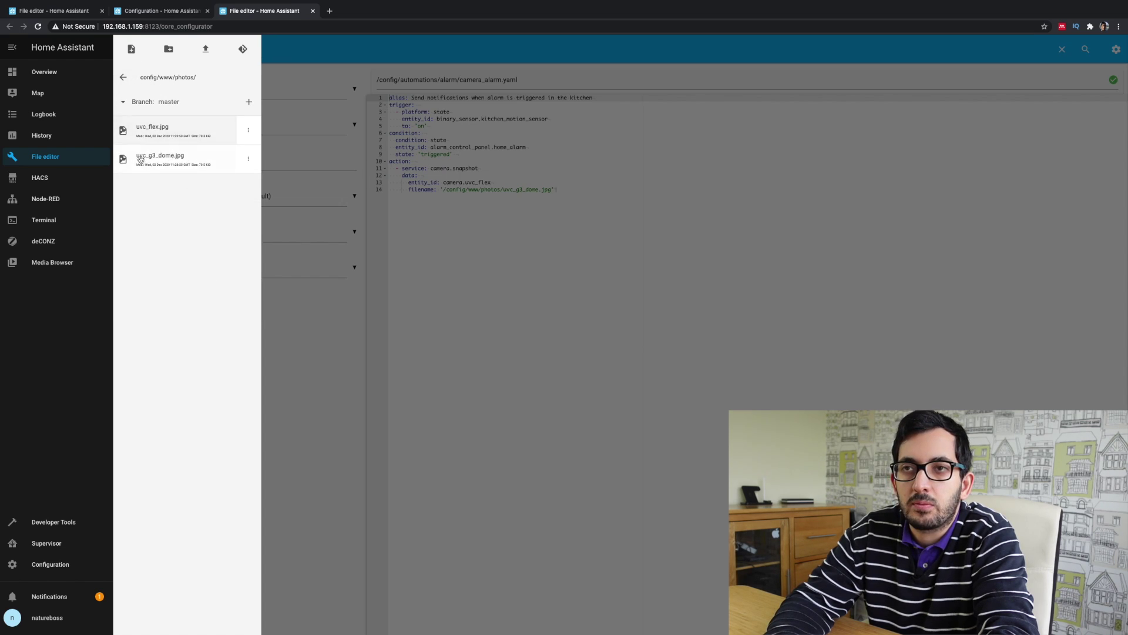
{"action": "left_click", "coordinate": [190, 133]}
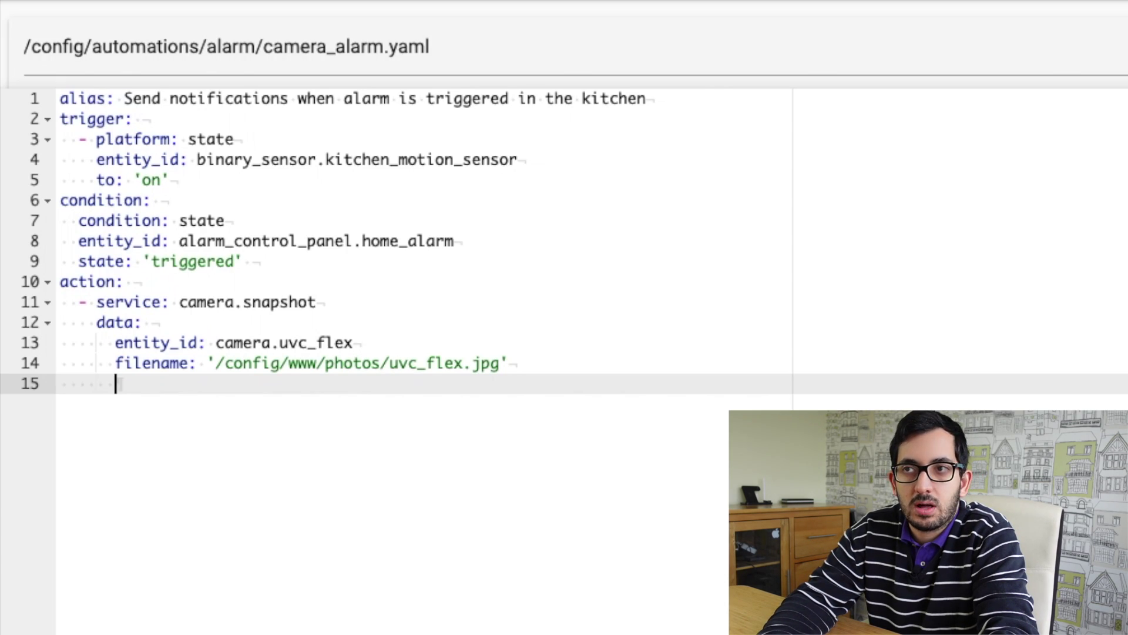
Step: Add a second action on line 15 calling the iPhone's notify.mobile_app service
{"action": "key", "text": "BackSpace"}
{"action": "key", "text": "BackSpace"}
{"action": "key", "text": "BackSpace"}
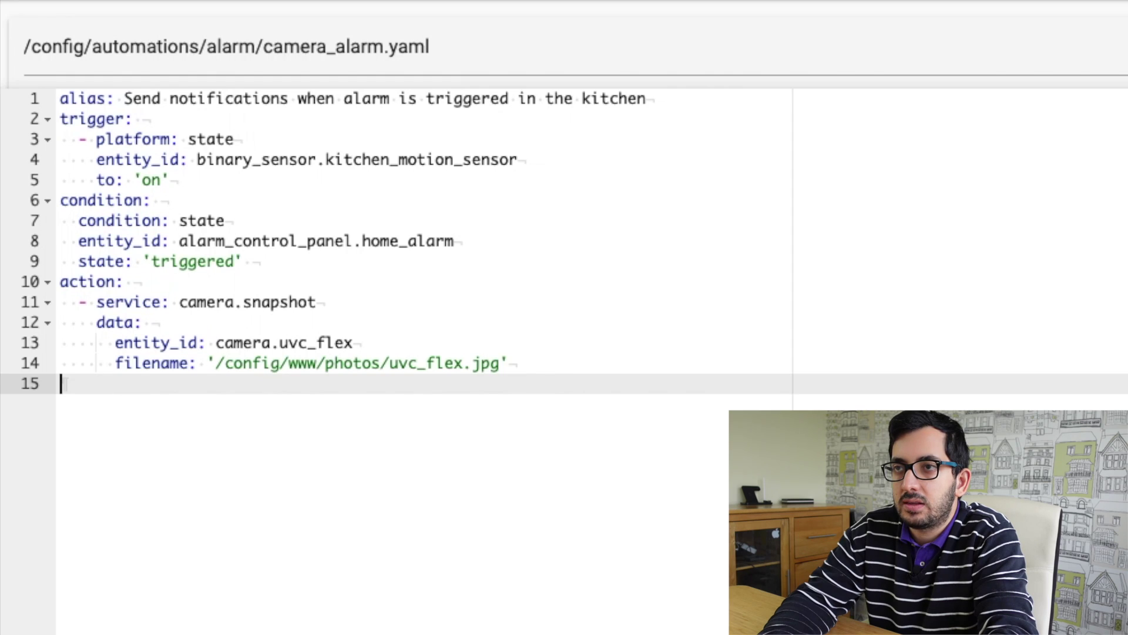
{"action": "key", "text": "Tab"}
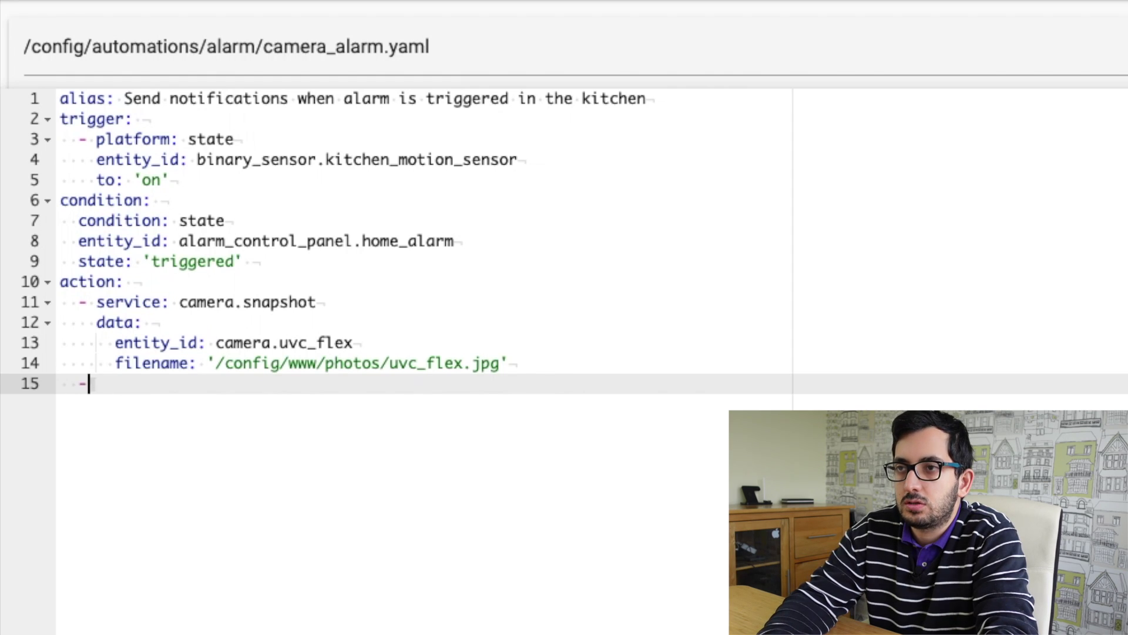
{"action": "type", "text": "service:"}
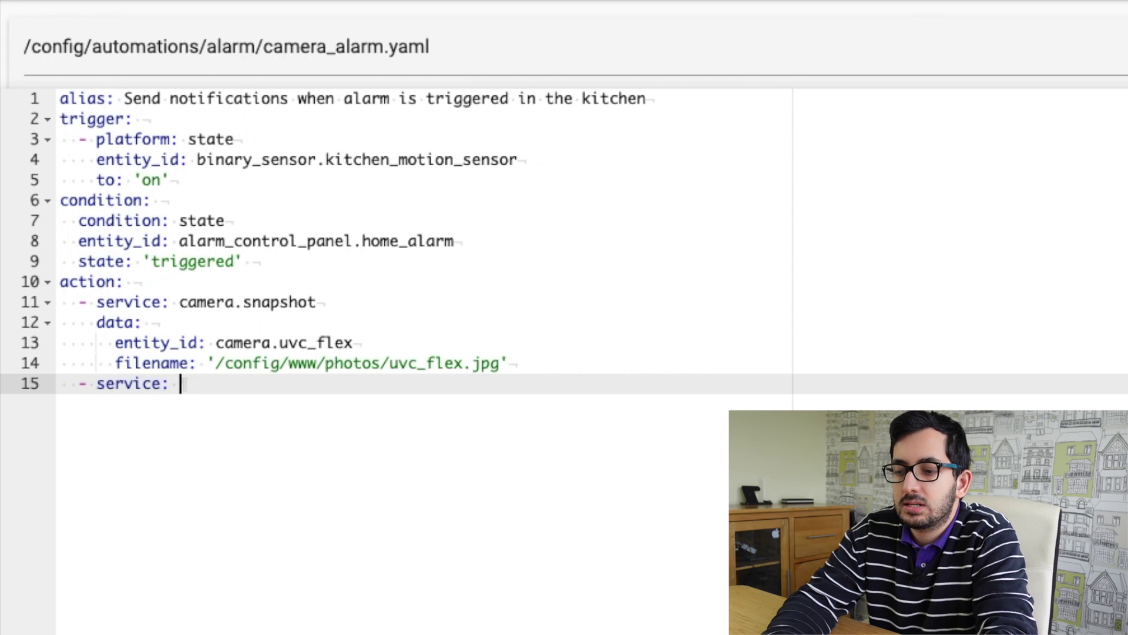
{"action": "type", "text": " notify"}
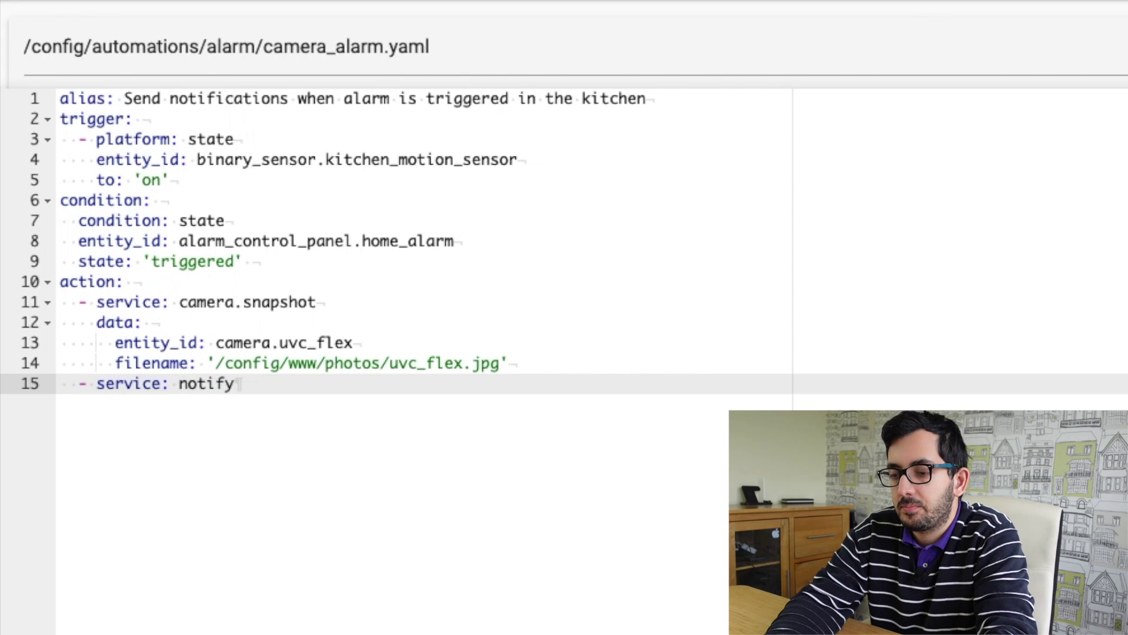
{"action": "type", "text": ".mobile"}
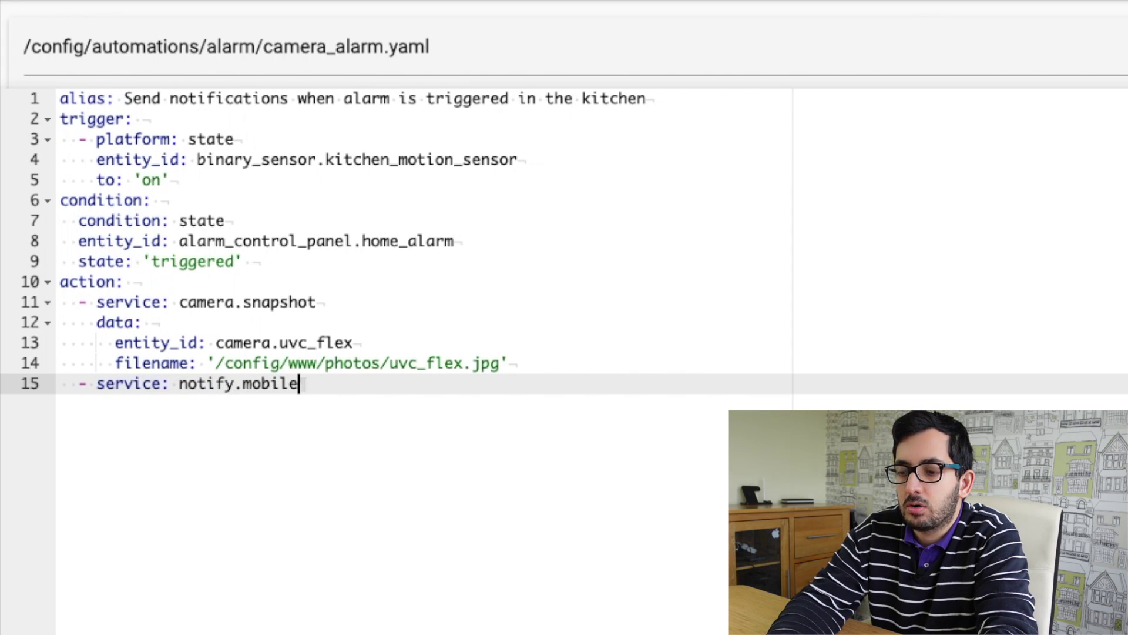
{"action": "type", "text": "_app"}
{"action": "key", "text": "BackSpace"}
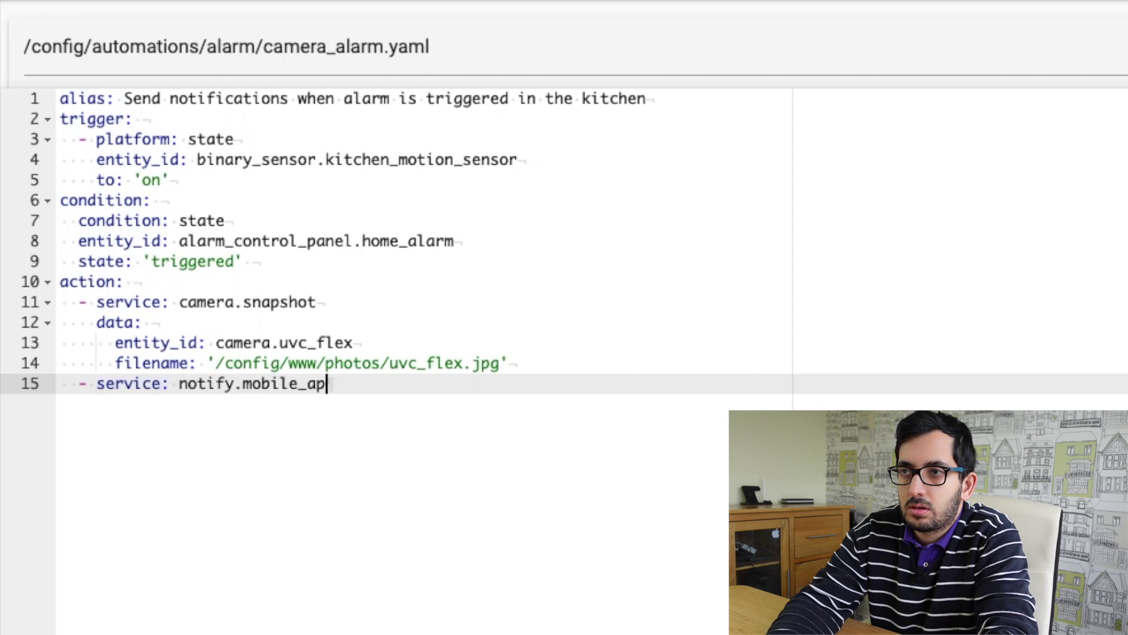
{"action": "type", "text": "p"}
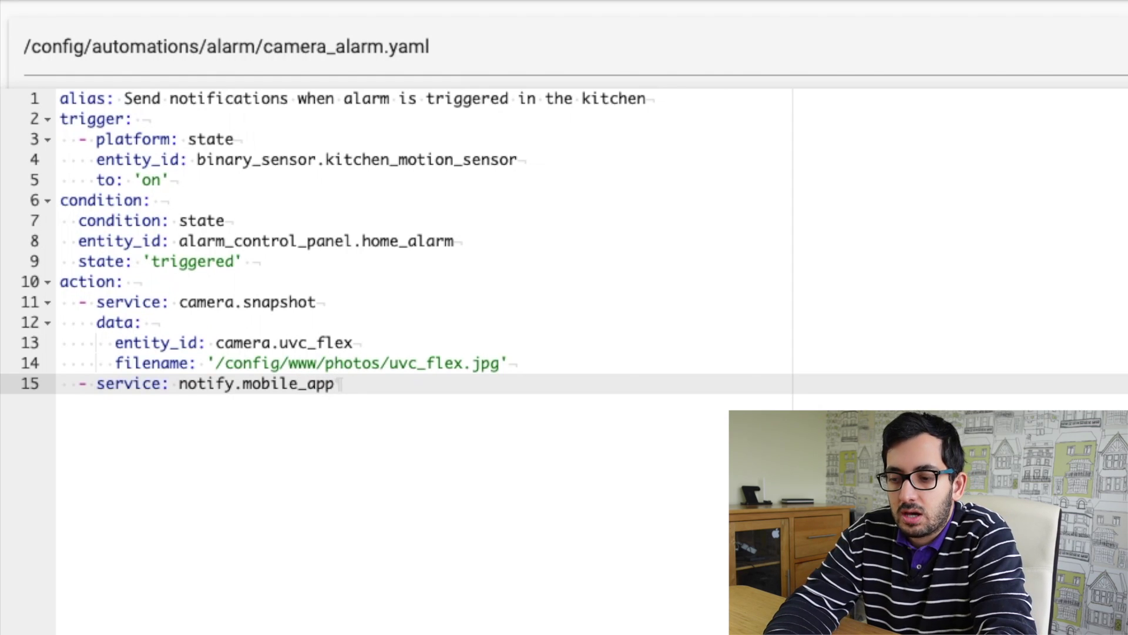
{"action": "type", "text": "_"}
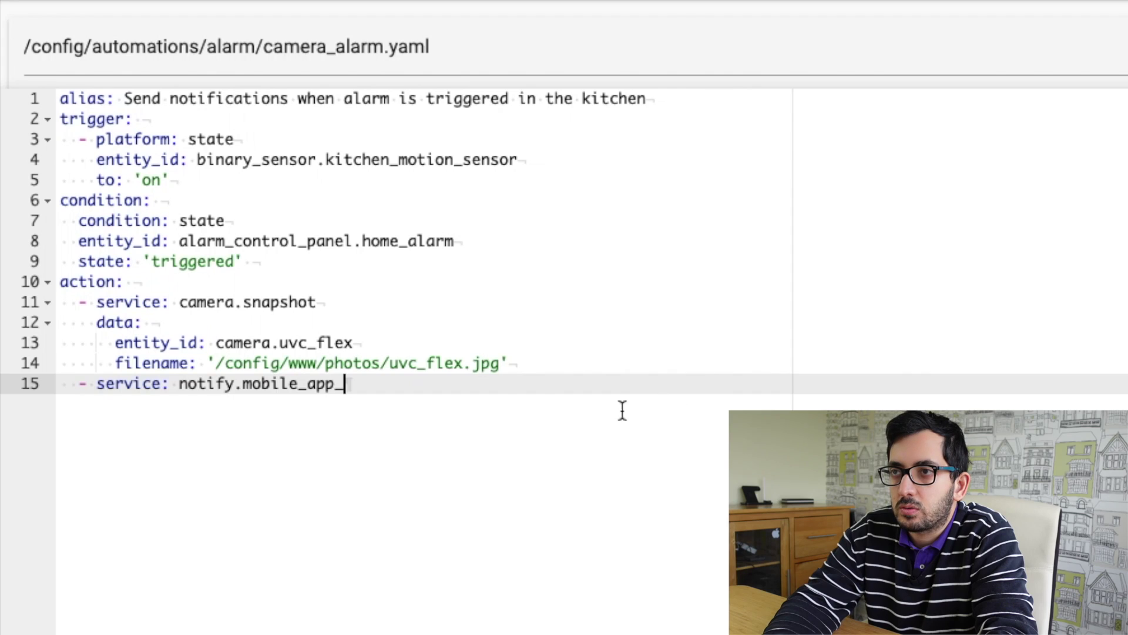
{"action": "left_click", "coordinate": [180, 385], "text": "shift"}
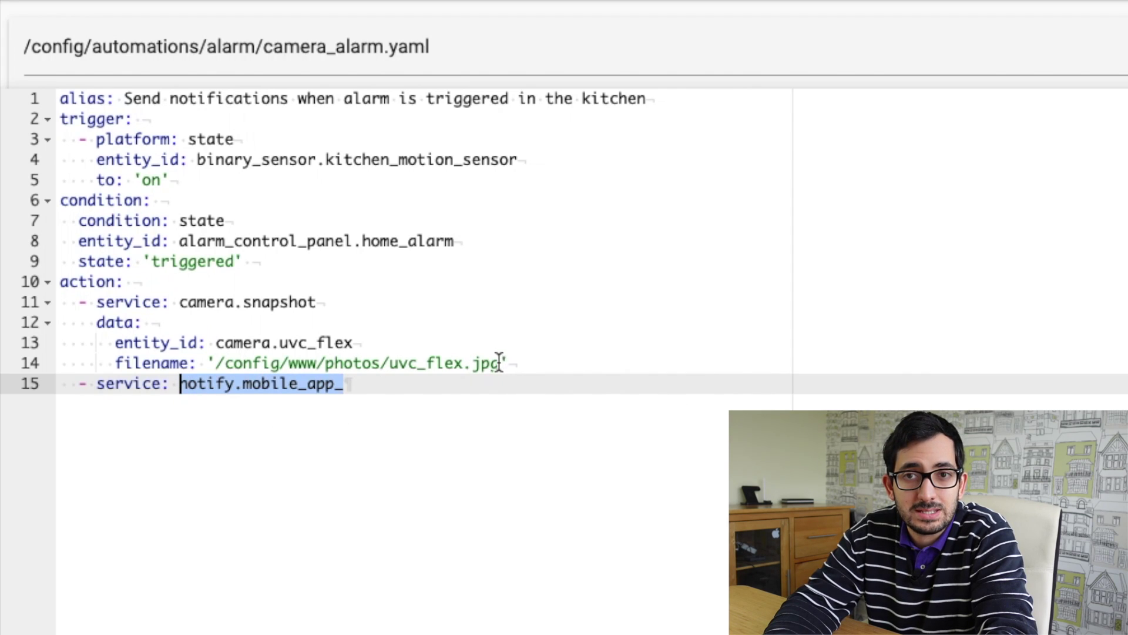
{"action": "left_click", "coordinate": [446, 371]}
{"action": "left_click", "coordinate": [406, 383]}
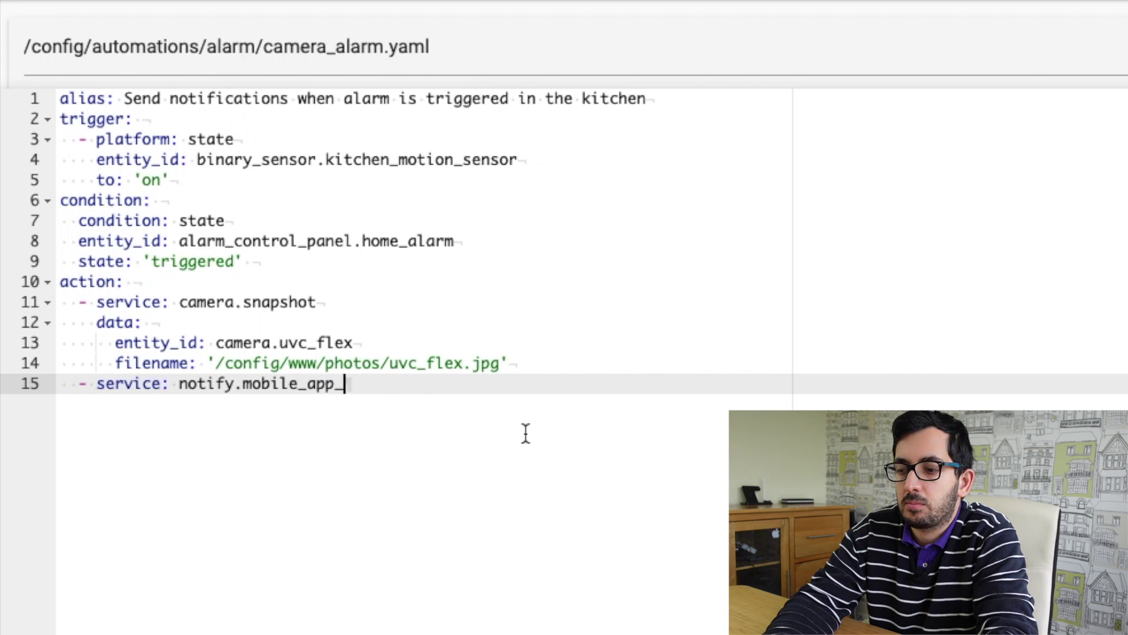
{"action": "type", "text": "giordan"}
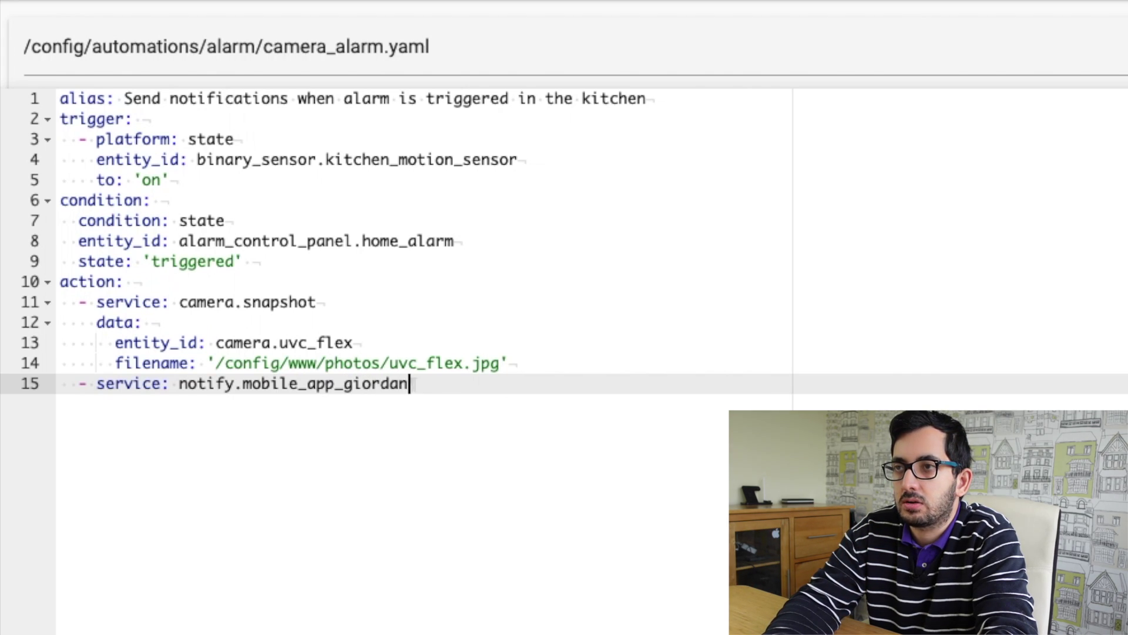
{"action": "type", "text": "o_s_i"}
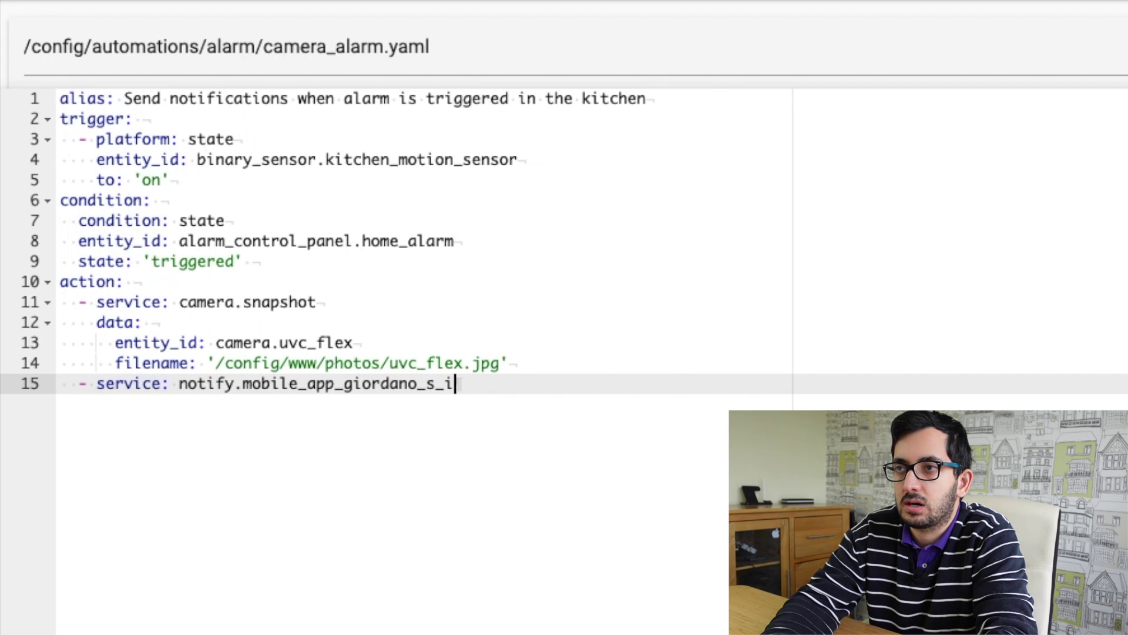
{"action": "type", "text": "phone_7"}
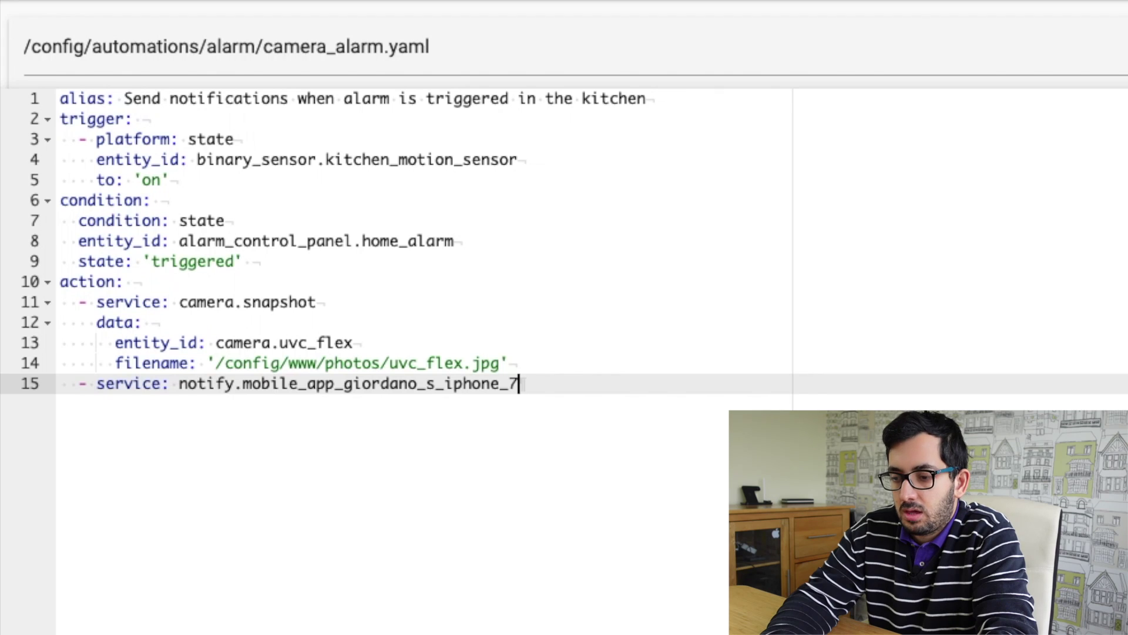
{"action": "key", "text": "Return"}
Step: Add a data block with message "There is motion in the kitchen" and start a nested data key
{"action": "type", "text": "data:"}
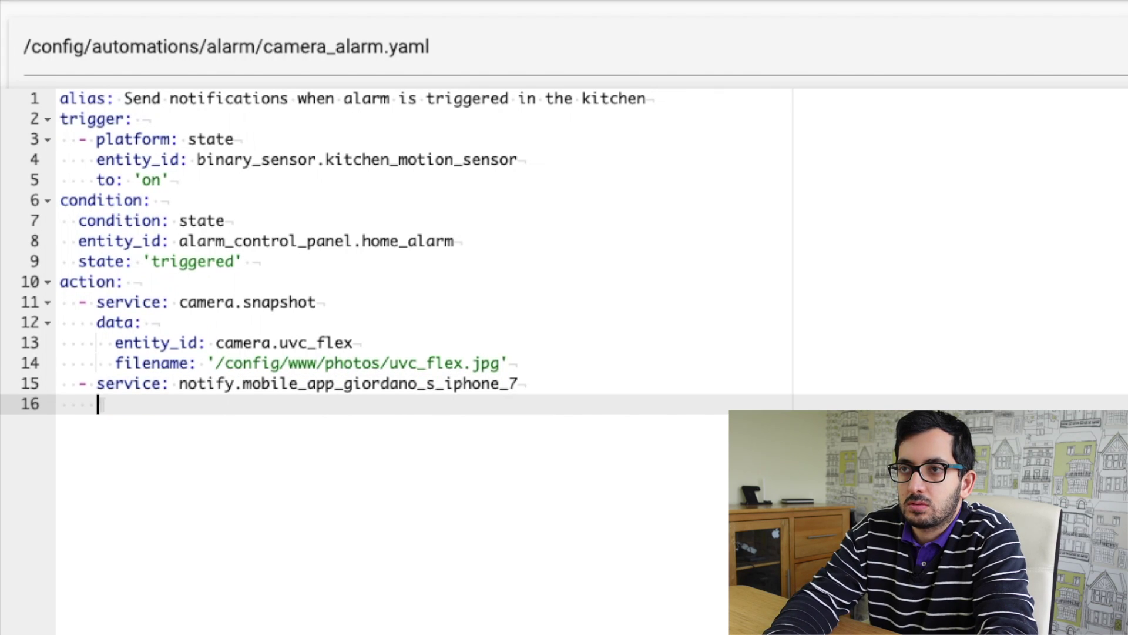
{"action": "key", "text": "Return"}
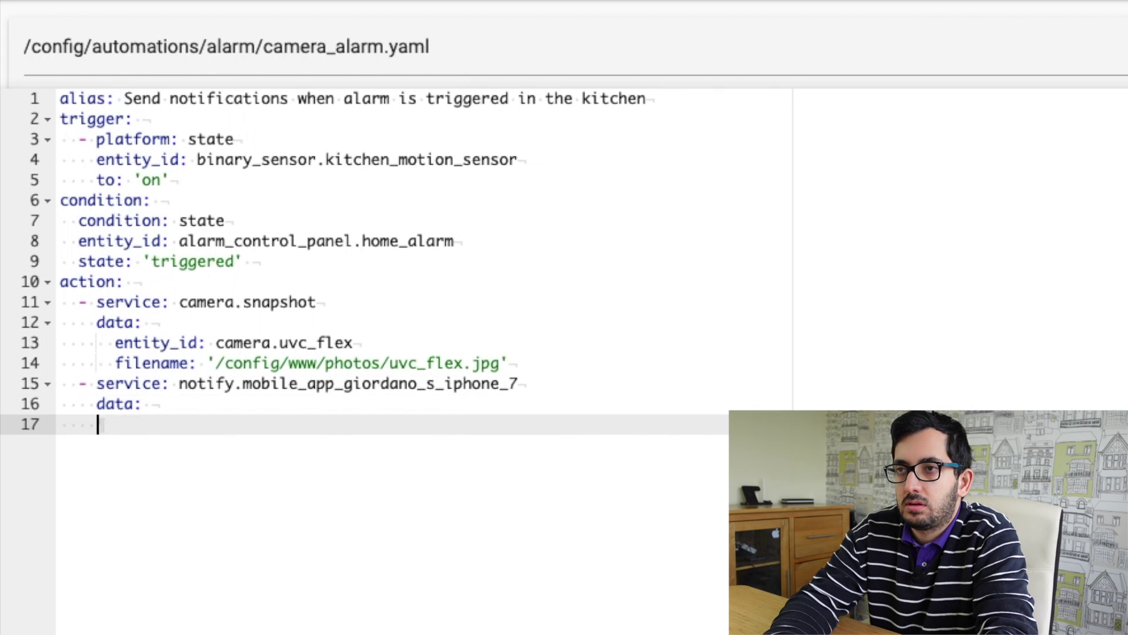
{"action": "type", "text": "message: "}
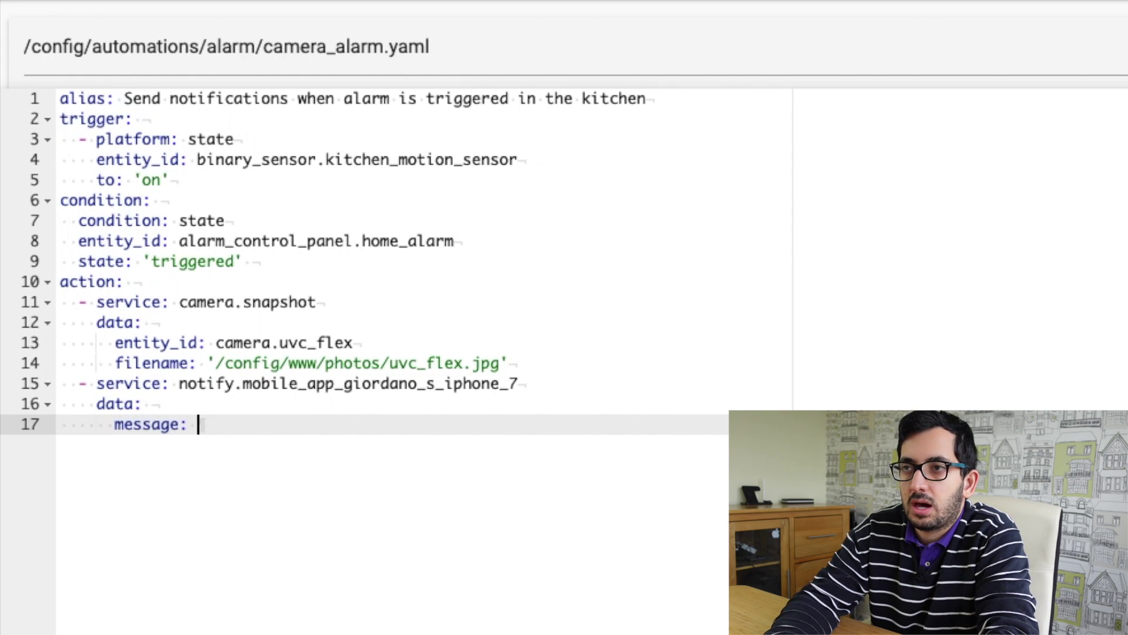
{"action": "type", "text": "\"\""}
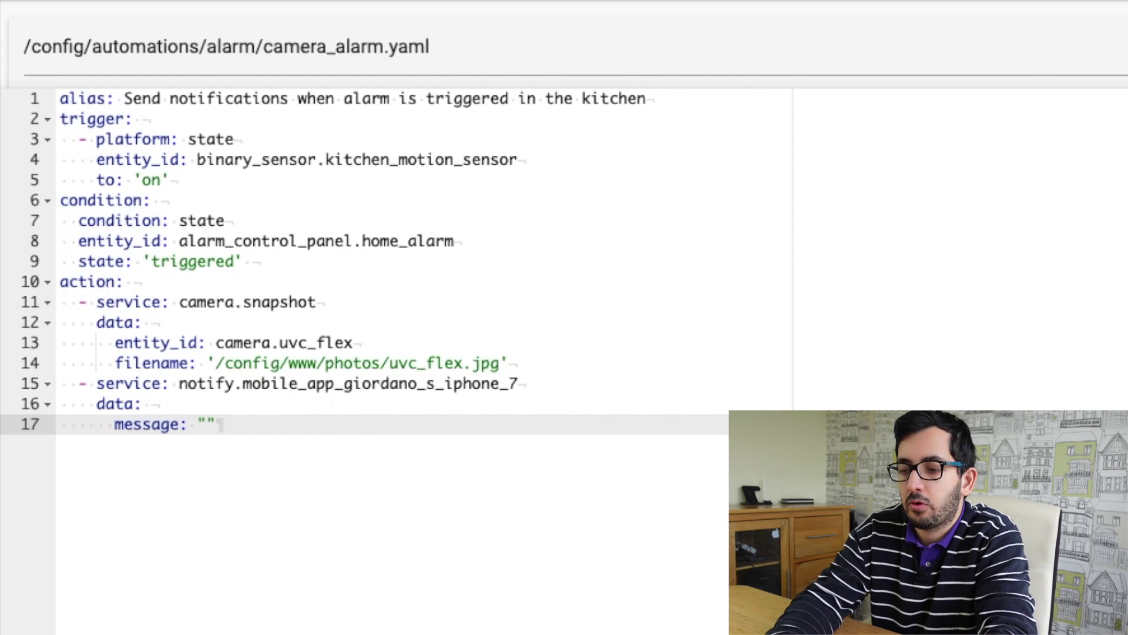
{"action": "type", "text": "There is motio"}
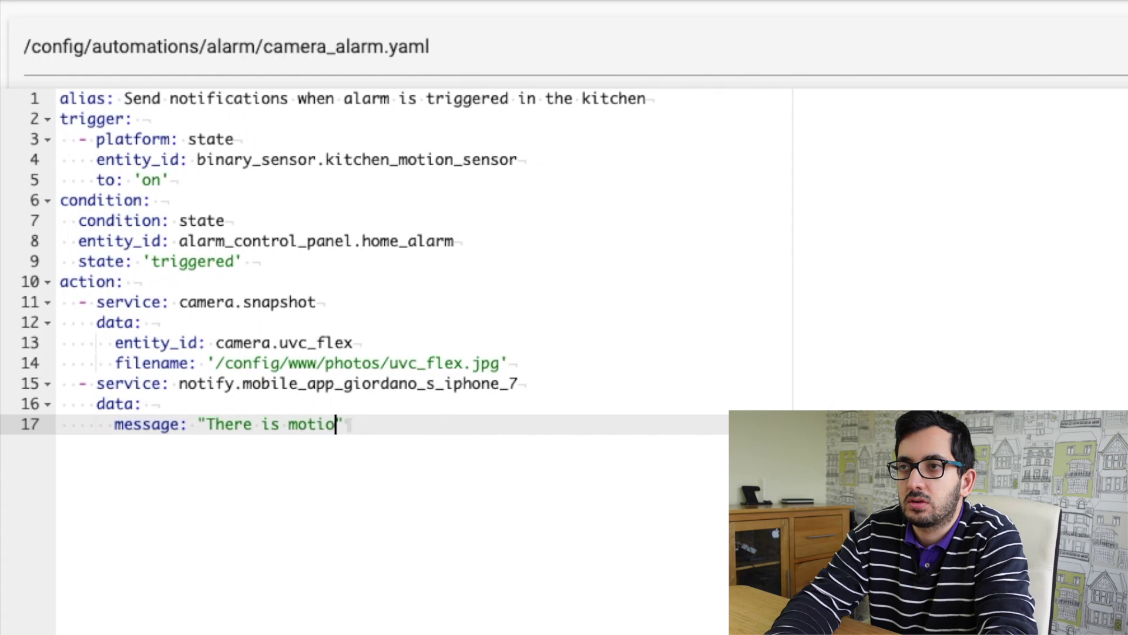
{"action": "type", "text": "n in the kitchen"}
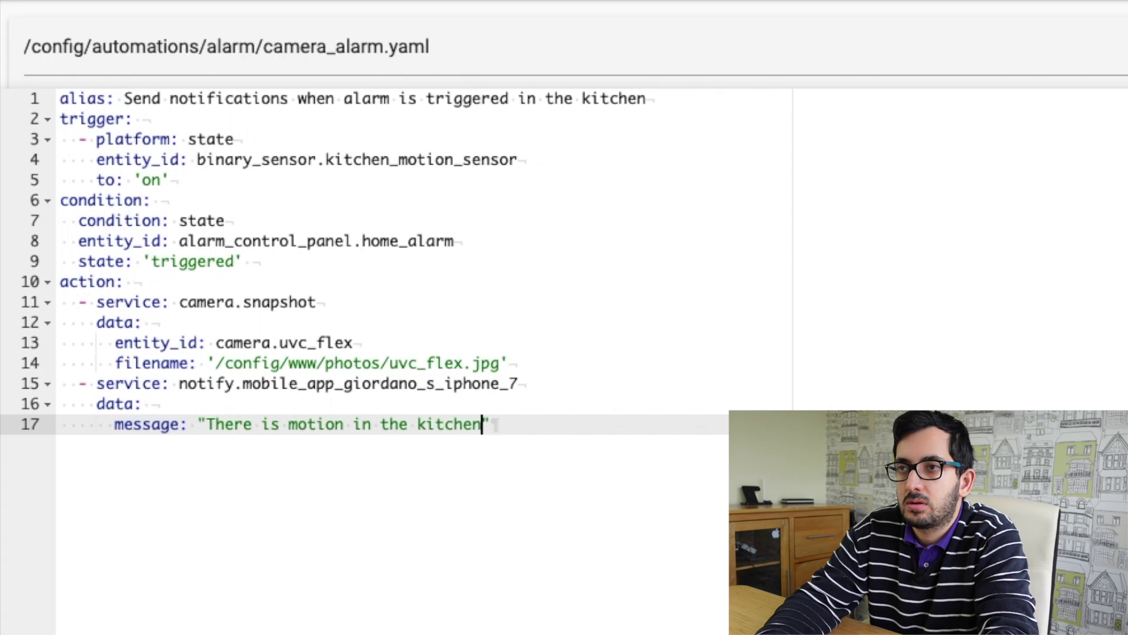
{"action": "key", "text": "End"}
{"action": "key", "text": "Return"}
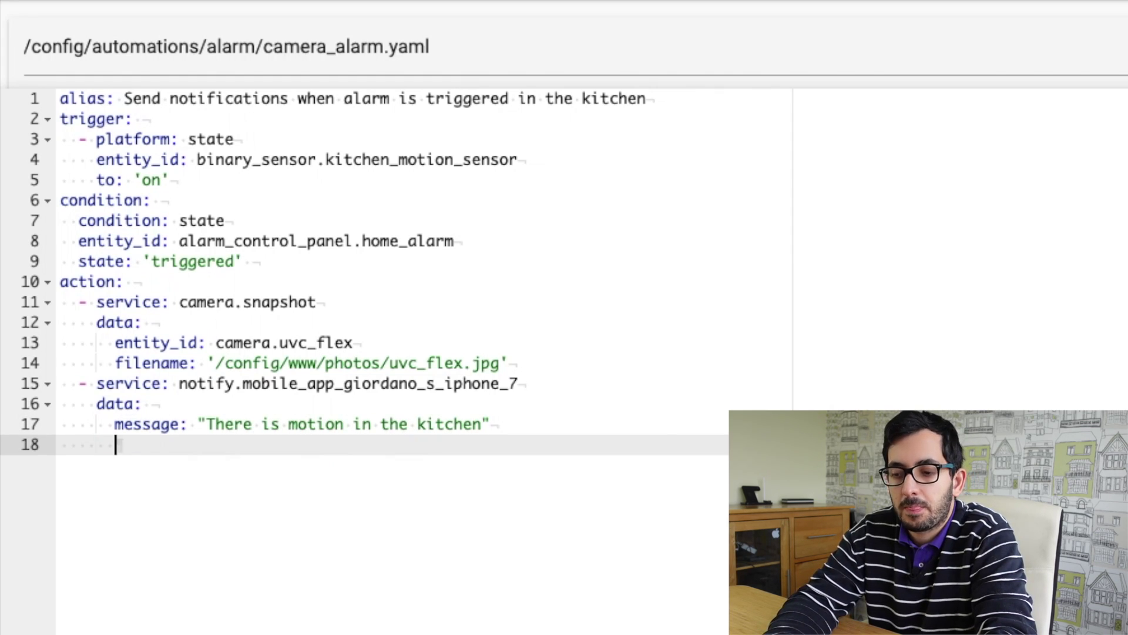
{"action": "type", "text": "data:"}
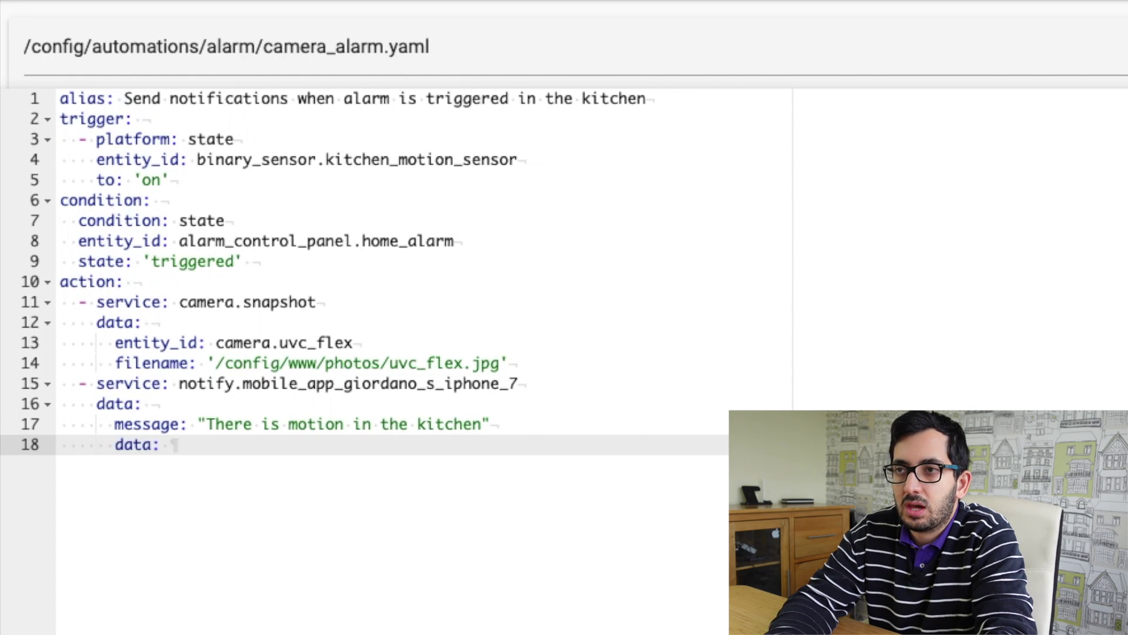
Step: Add an attachment key under the inner data with an empty url: "" entry
{"action": "key", "text": "Return"}
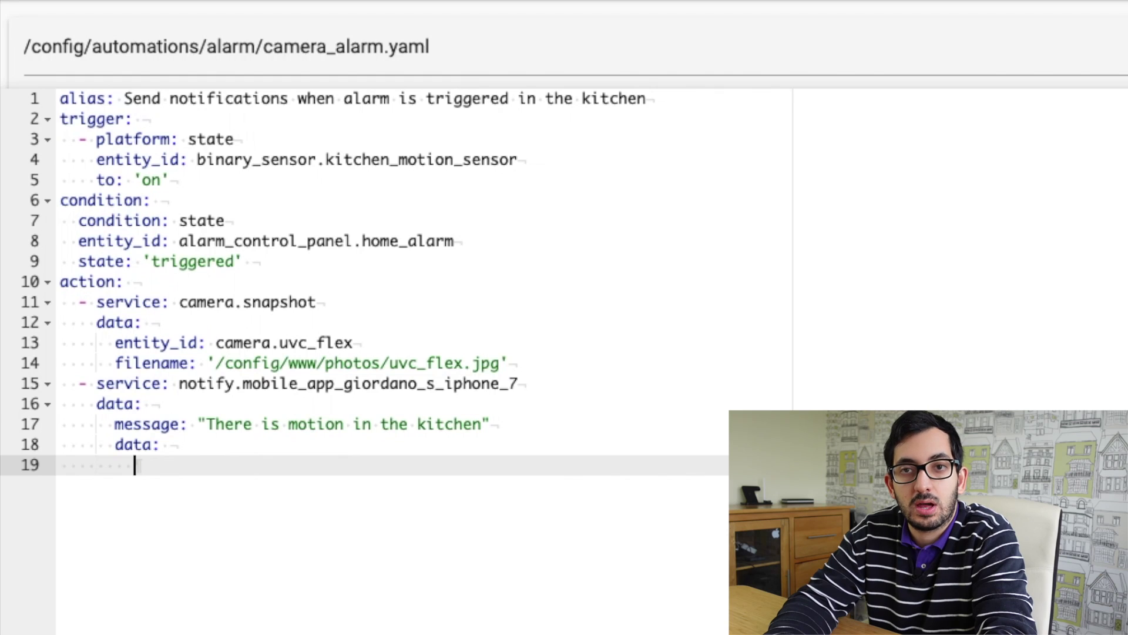
{"action": "type", "text": "attachemnt"}
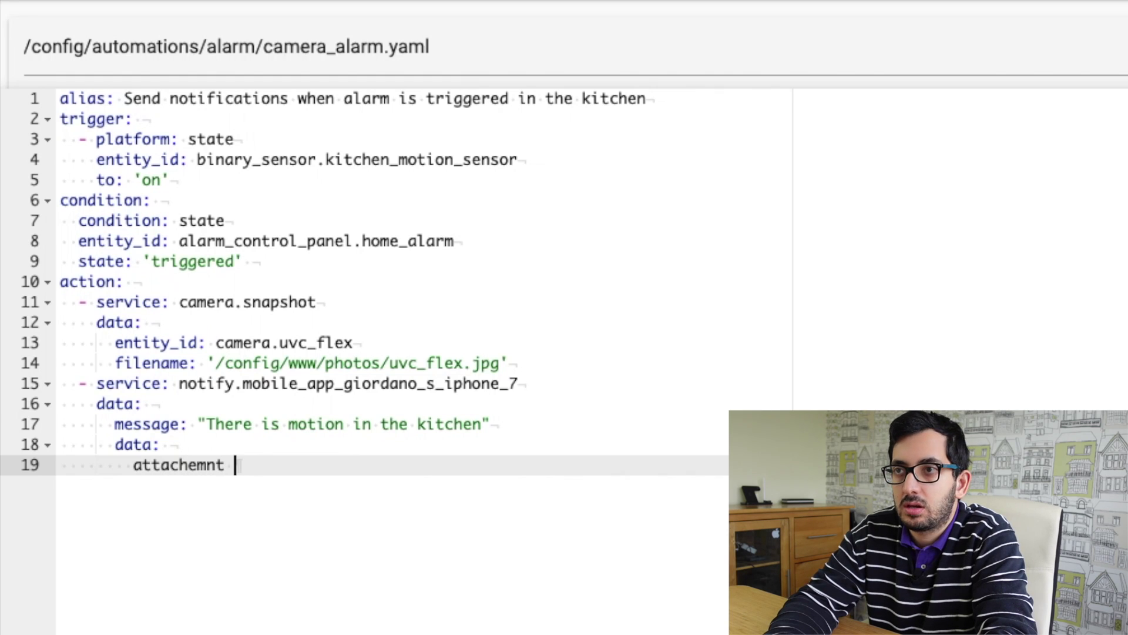
{"action": "key", "text": "BackSpace"}
{"action": "key", "text": "BackSpace"}
{"action": "key", "text": "BackSpace"}
{"action": "key", "text": "BackSpace"}
{"action": "key", "text": "BackSpace"}
{"action": "type", "text": "men"}
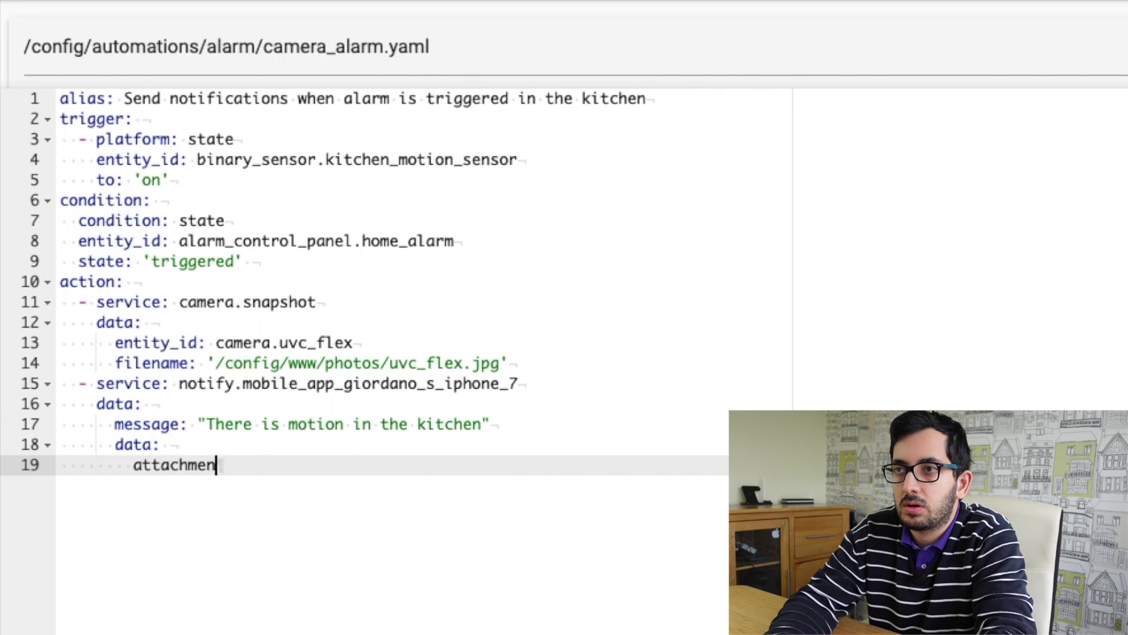
{"action": "type", "text": "t:"}
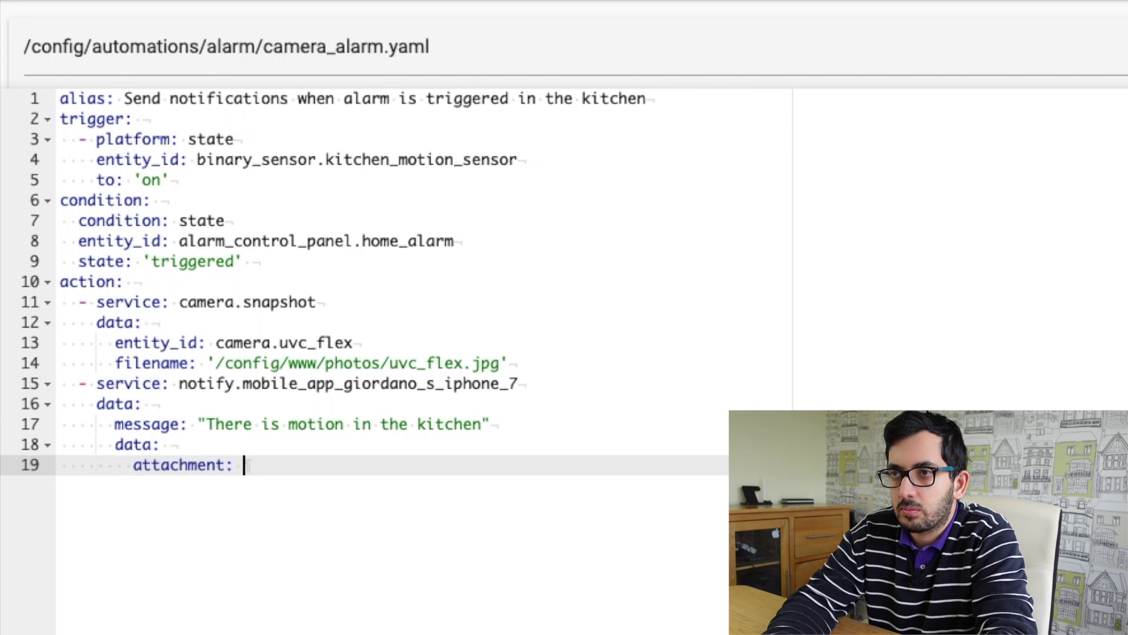
{"action": "key", "text": "Return"}
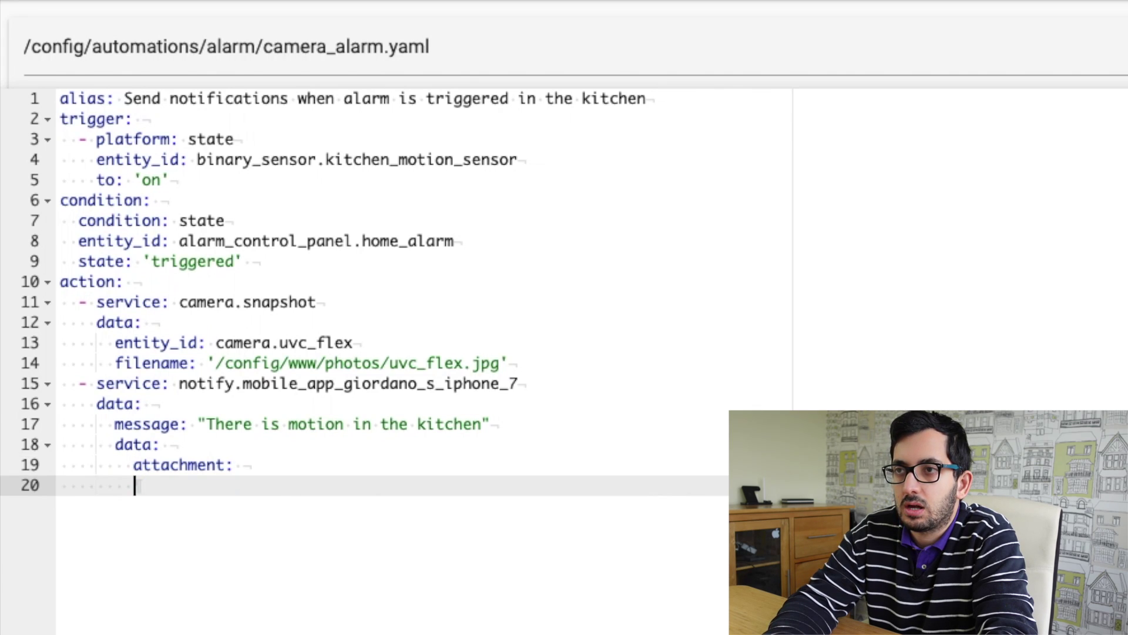
{"action": "type", "text": "url"}
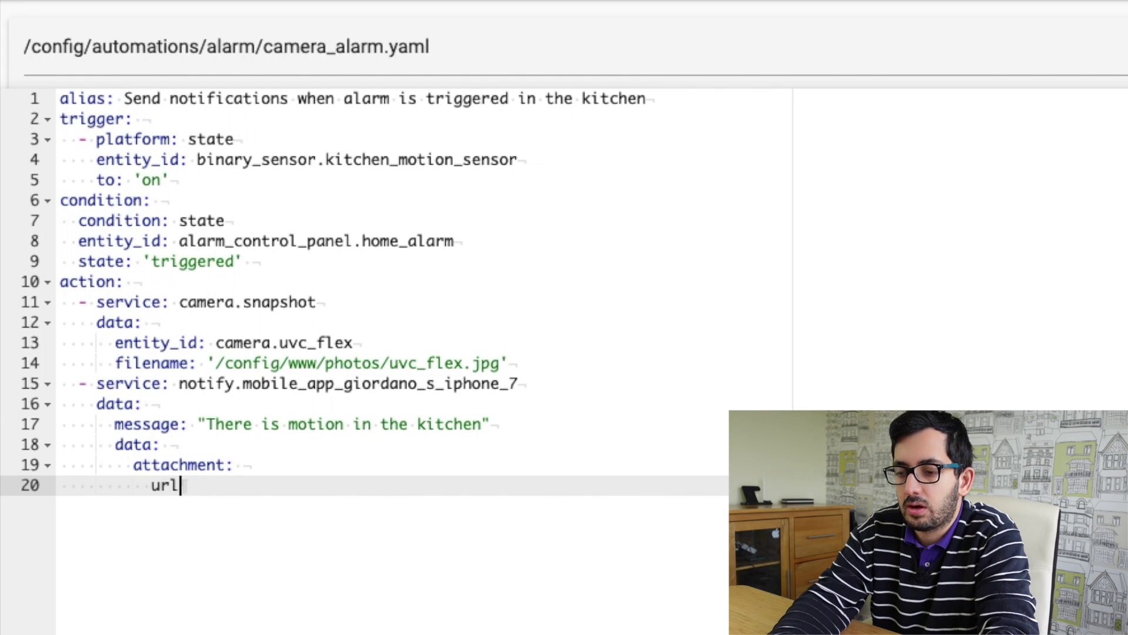
{"action": "type", "text": ": \""}
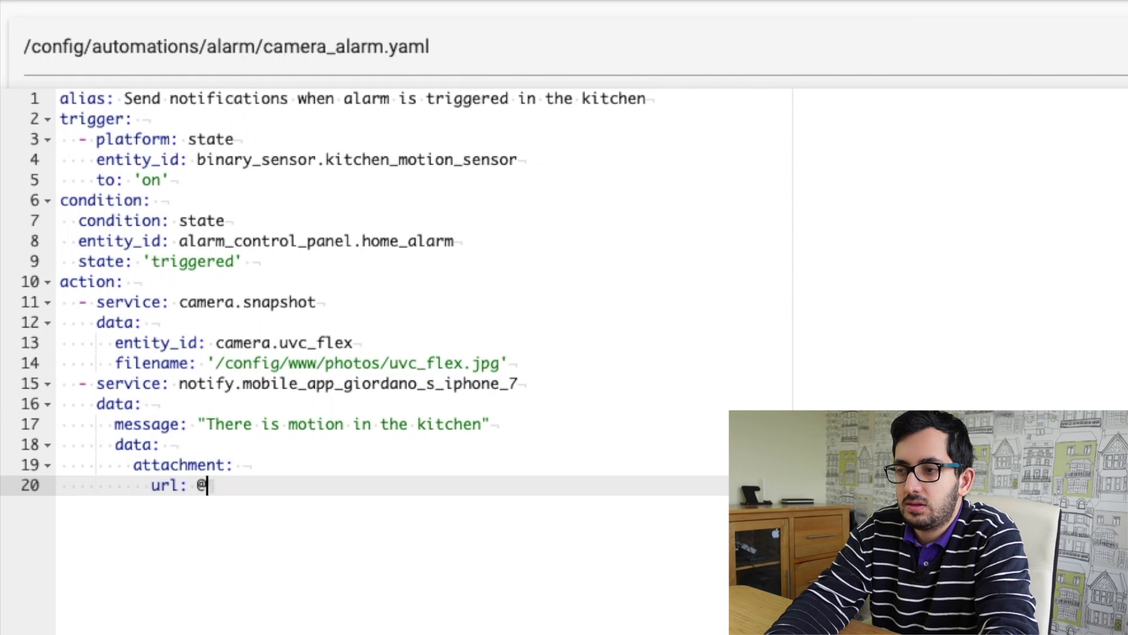
{"action": "key", "text": "BackSpace"}
{"action": "type", "text": "\"\""}
{"action": "left_click", "coordinate": [206, 485]}
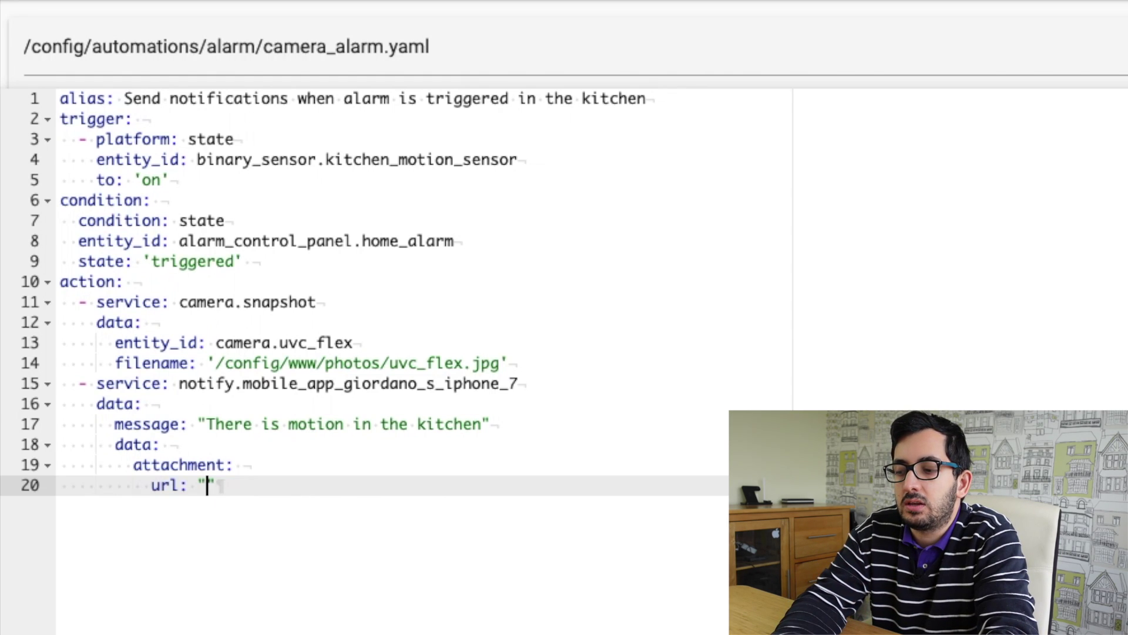
Step: Fill the empty attachment url with /local/photos/uvc_flex.jpg
{"action": "type", "text": "/"}
{"action": "type", "text": "local"}
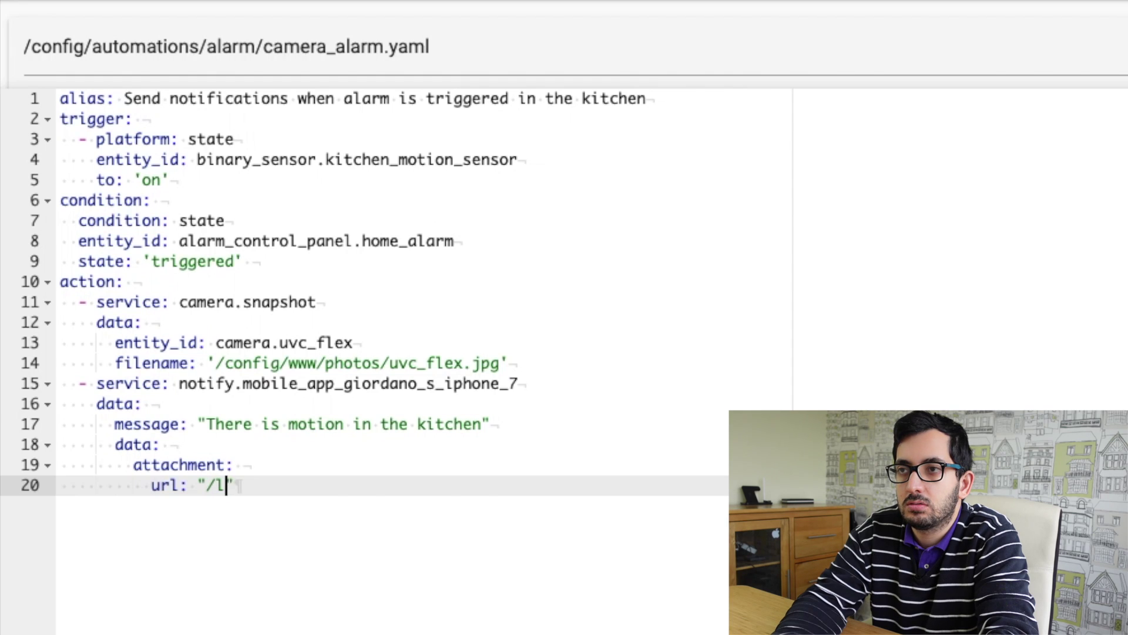
{"action": "type", "text": "/"}
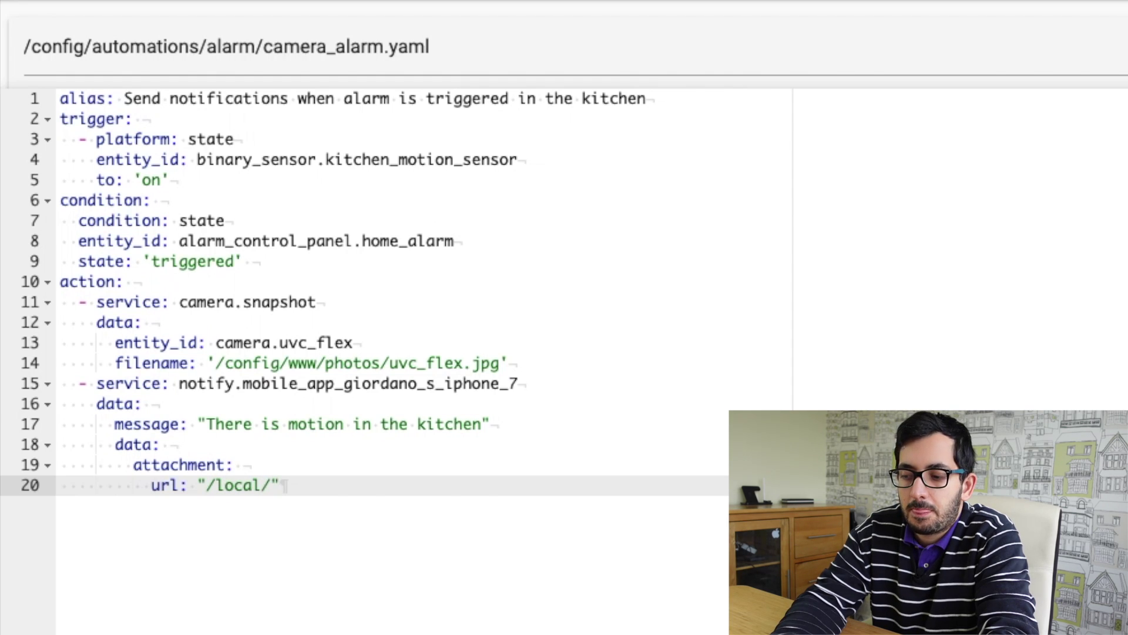
{"action": "type", "text": "photos"}
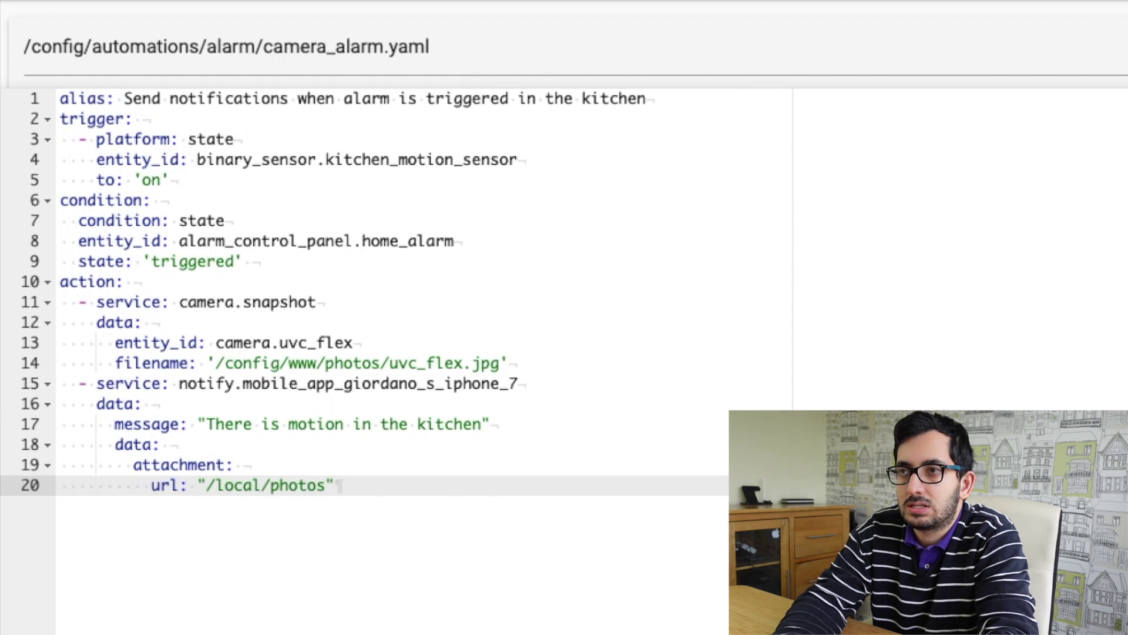
{"action": "type", "text": "/"}
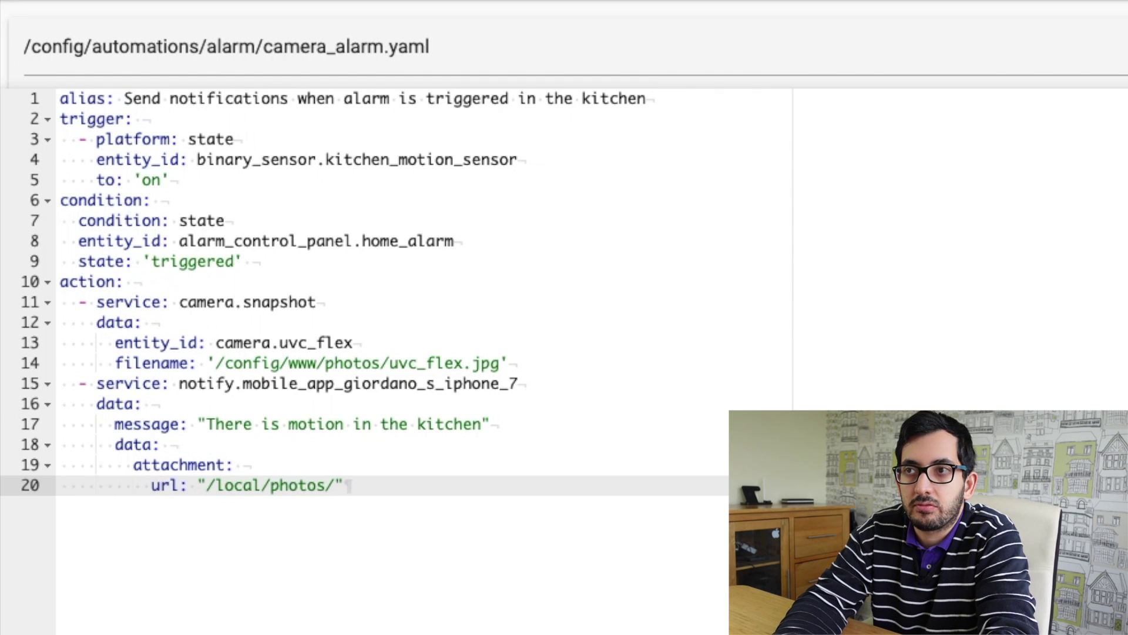
{"action": "type", "text": "uvc_fl"}
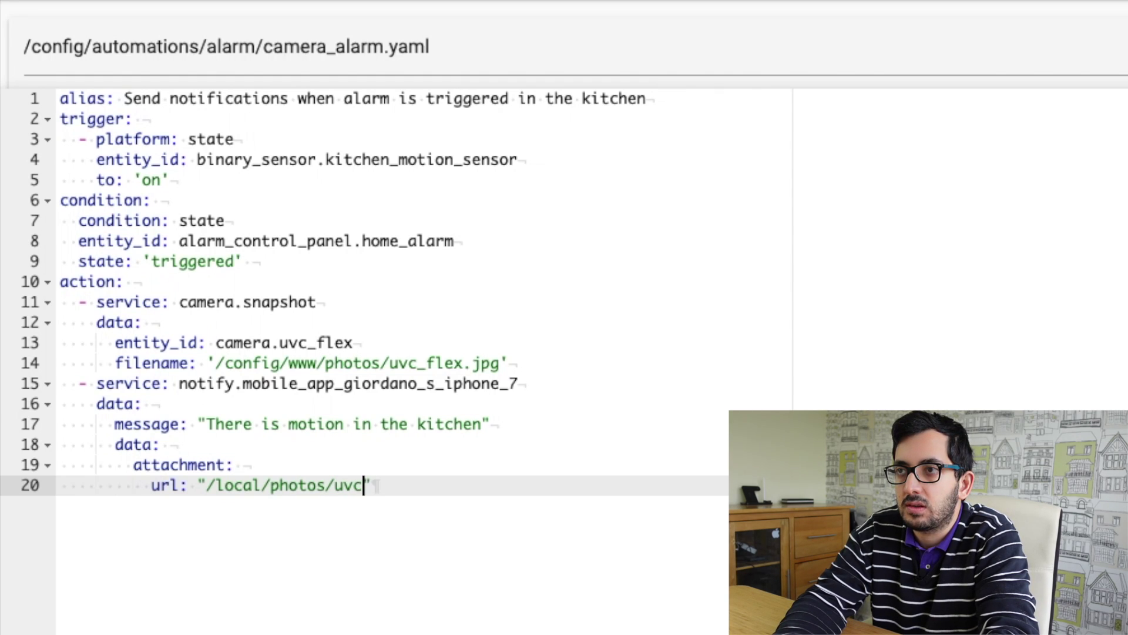
{"action": "type", "text": "ex."}
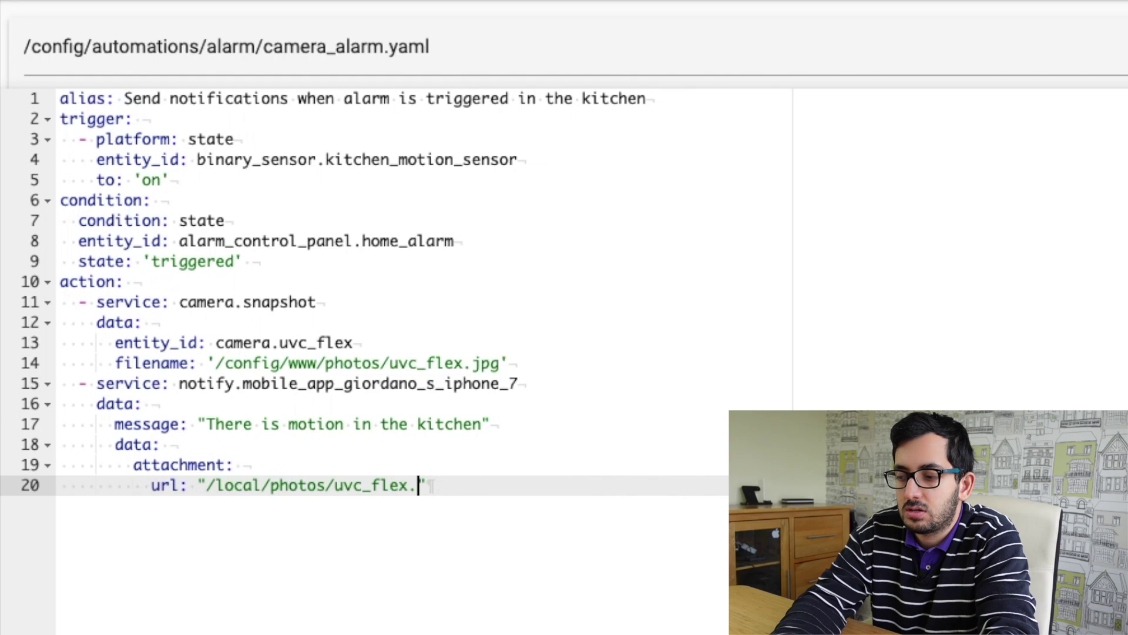
{"action": "type", "text": "jpg"}
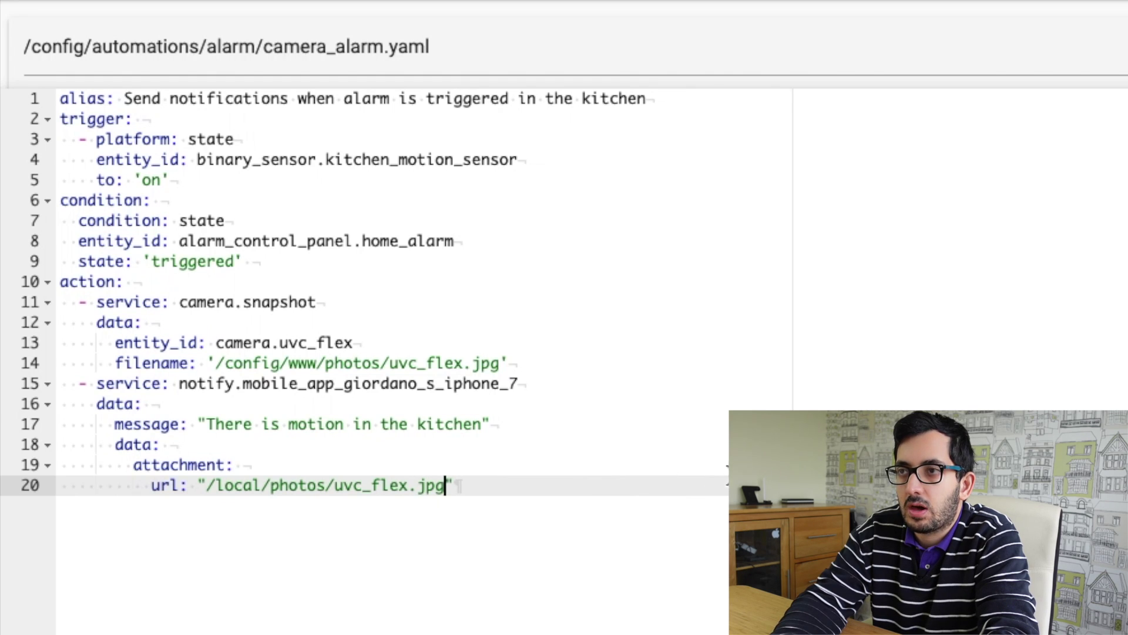
{"action": "key", "text": "Right"}
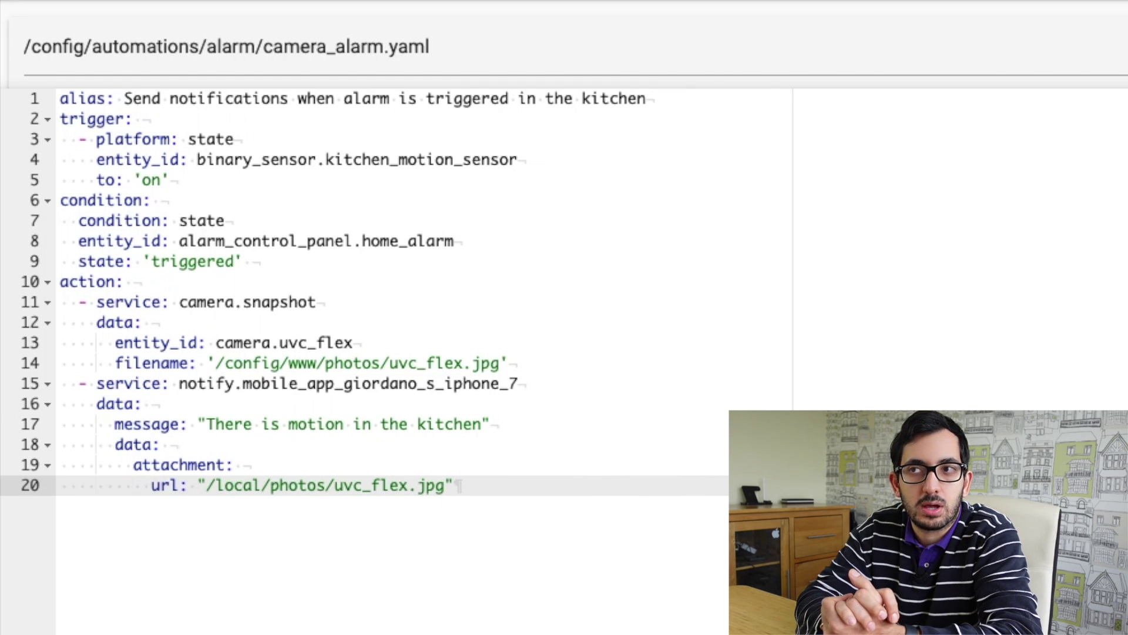
{"action": "left_click", "coordinate": [214, 485]}
{"action": "left_click", "coordinate": [510, 512]}
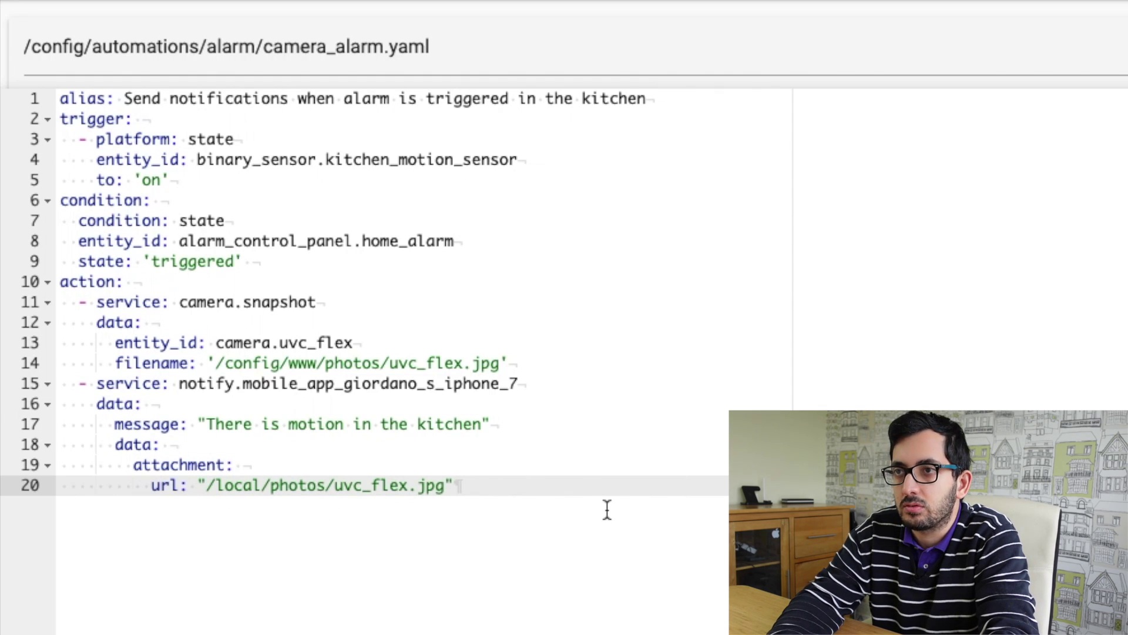
{"action": "left_click", "coordinate": [205, 484]}
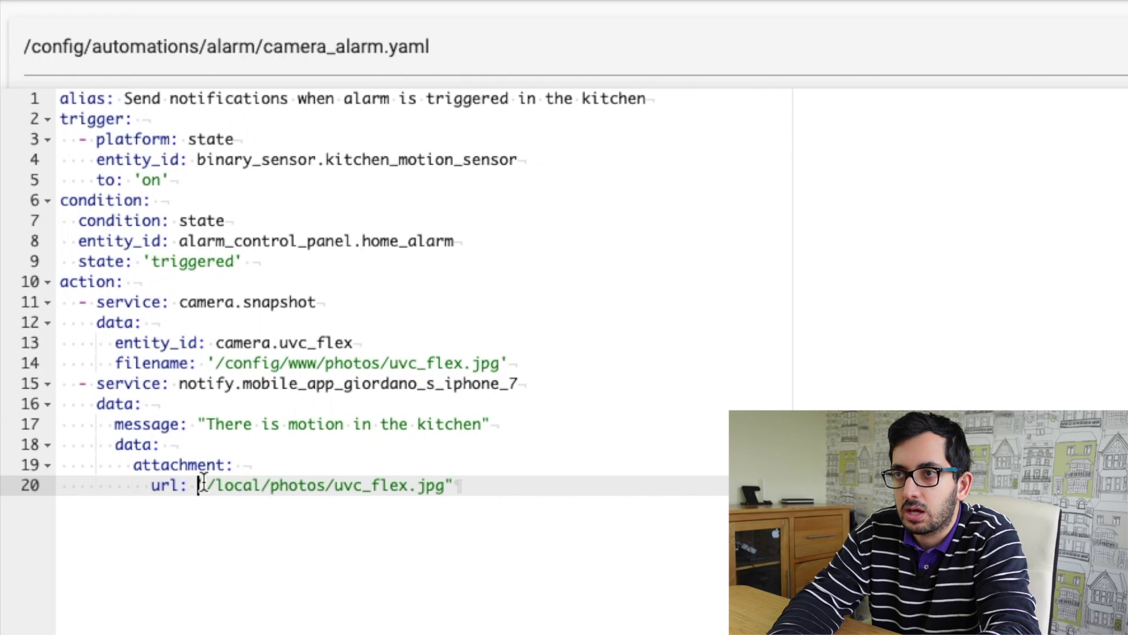
{"action": "type", "text": "YOURSERVE"}
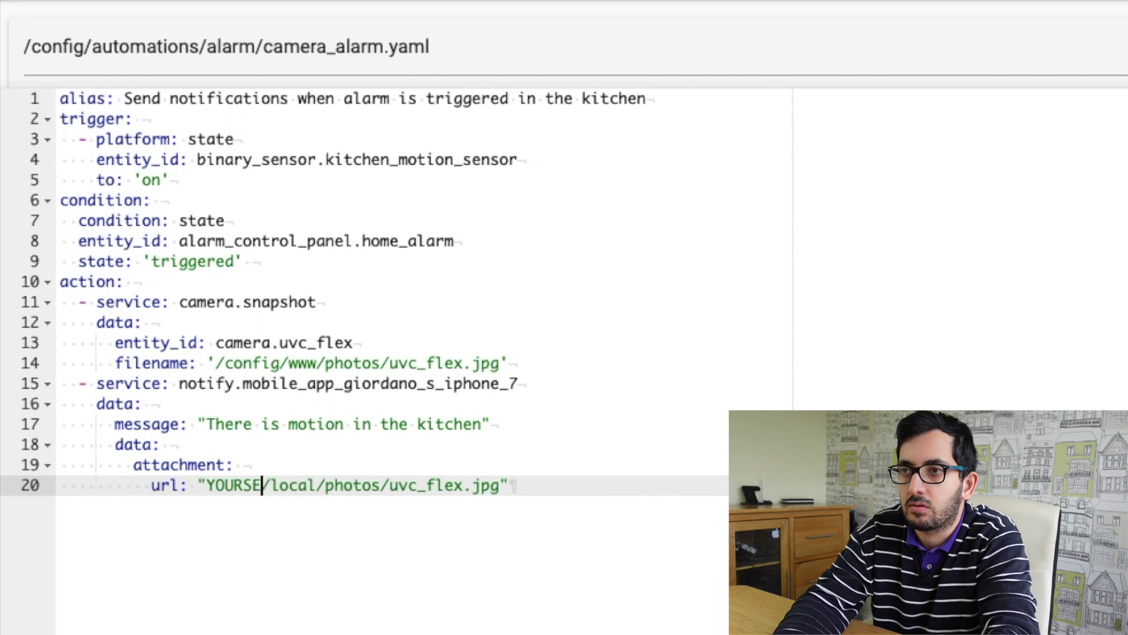
{"action": "type", "text": "RNAME"}
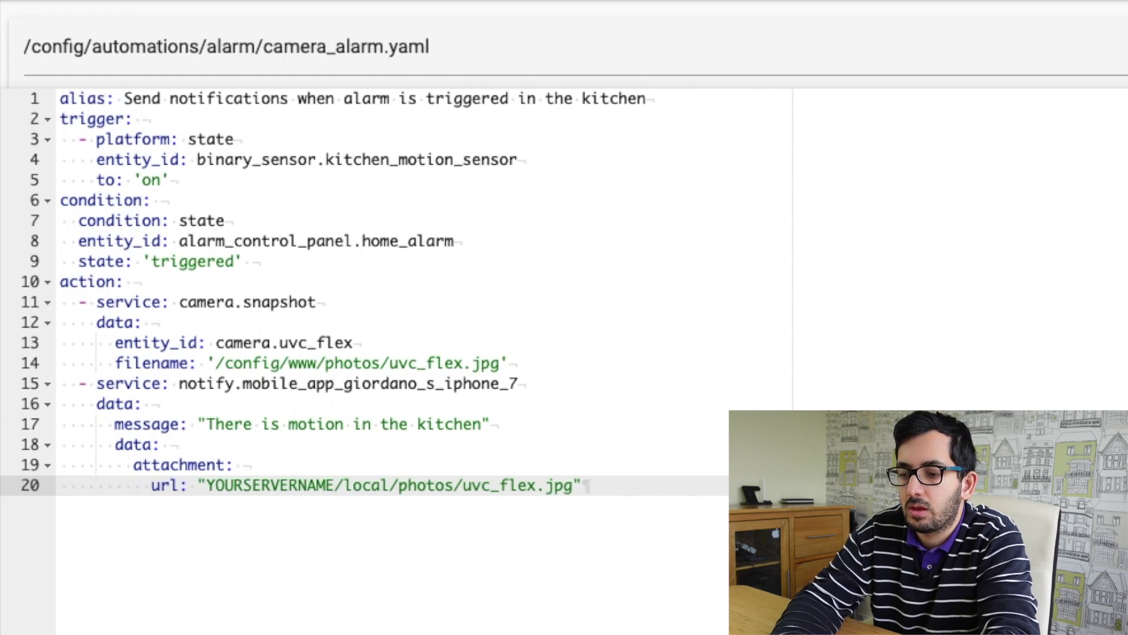
{"action": "double_click", "coordinate": [251, 486]}
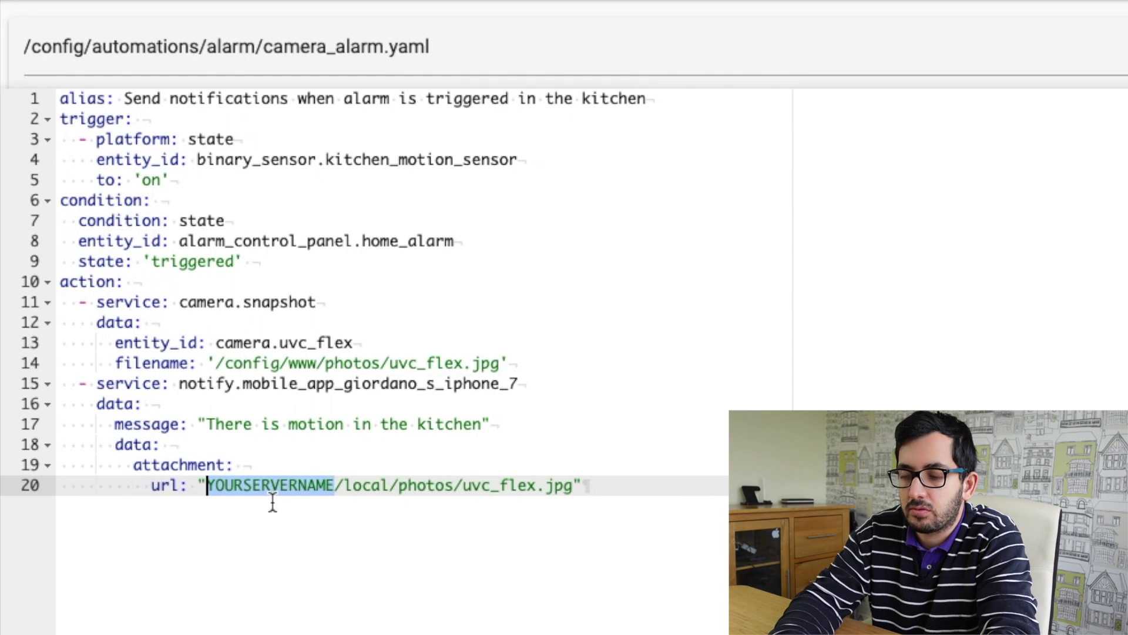
{"action": "type", "text": "HTTPS:"}
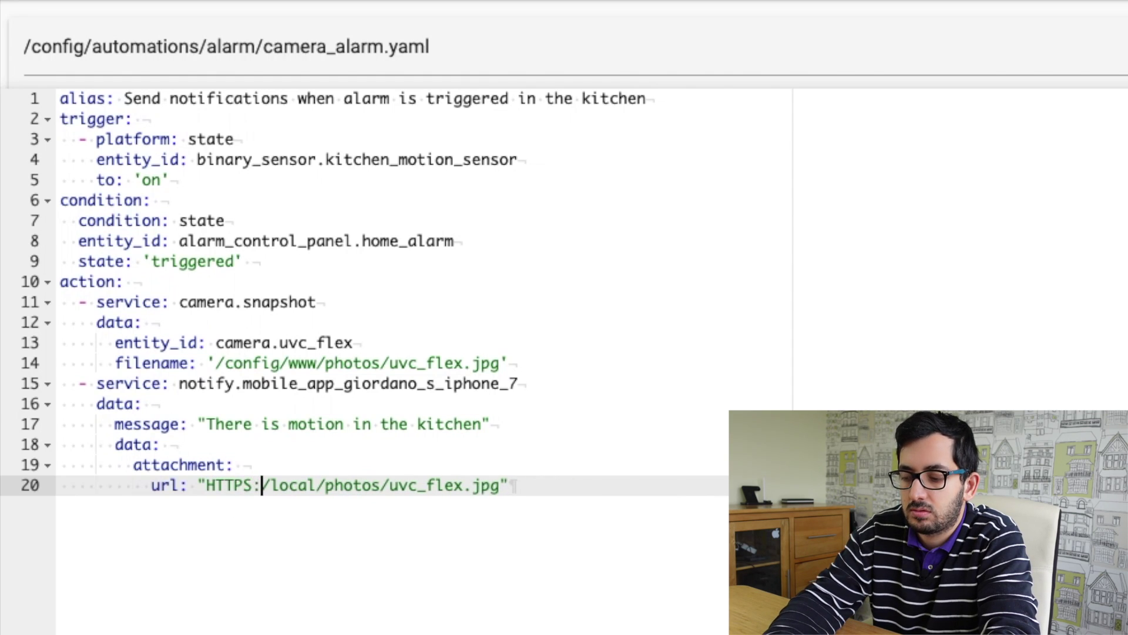
{"action": "type", "text": "//"}
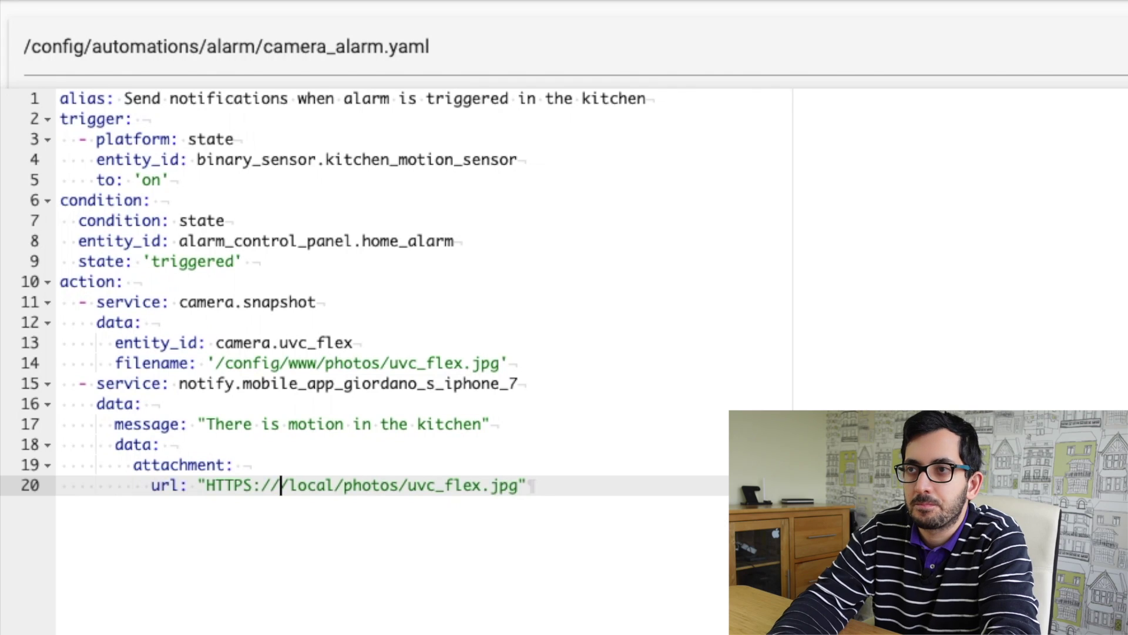
{"action": "key", "text": "BackSpace"}
{"action": "key", "text": "BackSpace"}
{"action": "key", "text": "BackSpace"}
{"action": "key", "text": "BackSpace"}
{"action": "key", "text": "BackSpace"}
{"action": "key", "text": "BackSpace"}
{"action": "key", "text": "BackSpace"}
{"action": "key", "text": "BackSpace"}
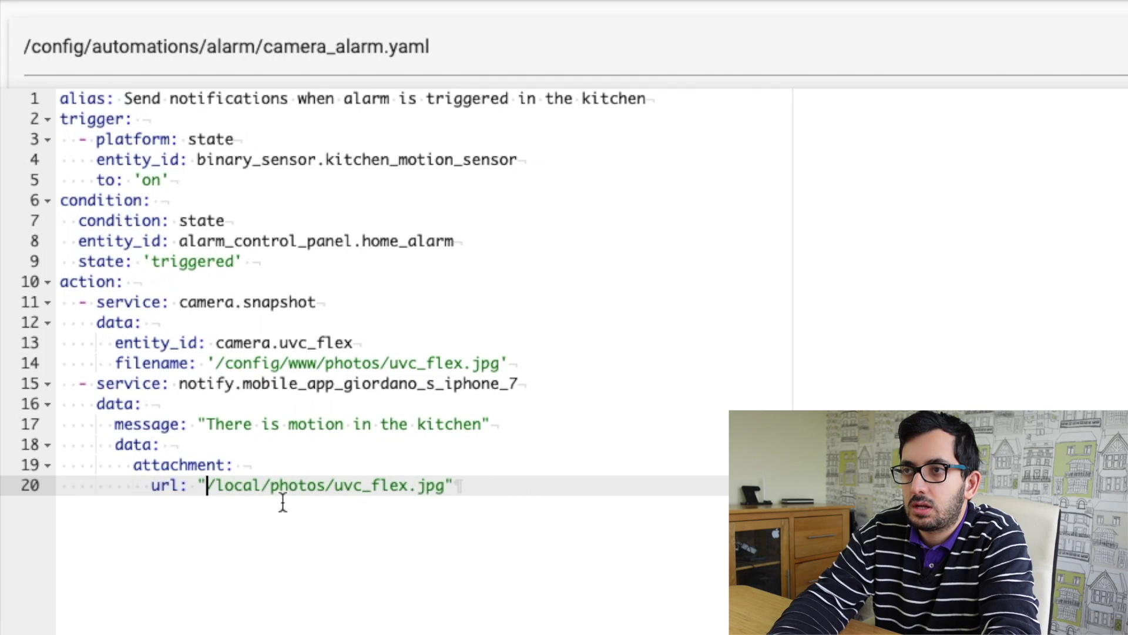
Step: Add content-type: jpeg and hide-thumbnail: false under the url, removing the leftover blank line
{"action": "left_click", "coordinate": [617, 490]}
{"action": "key", "text": "Return"}
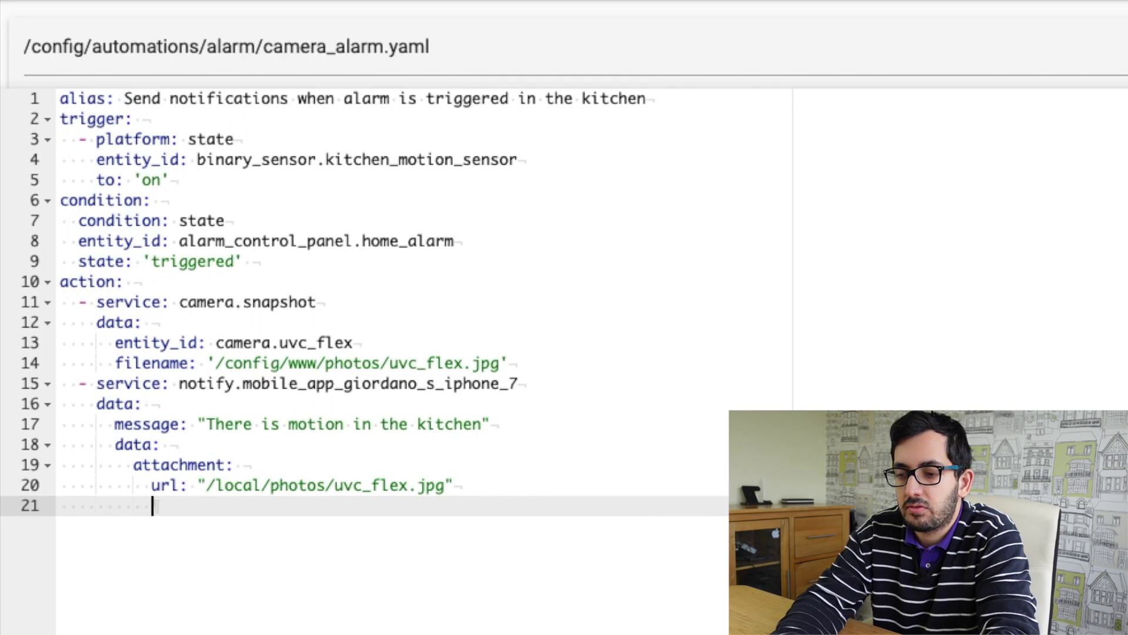
{"action": "type", "text": "cont"}
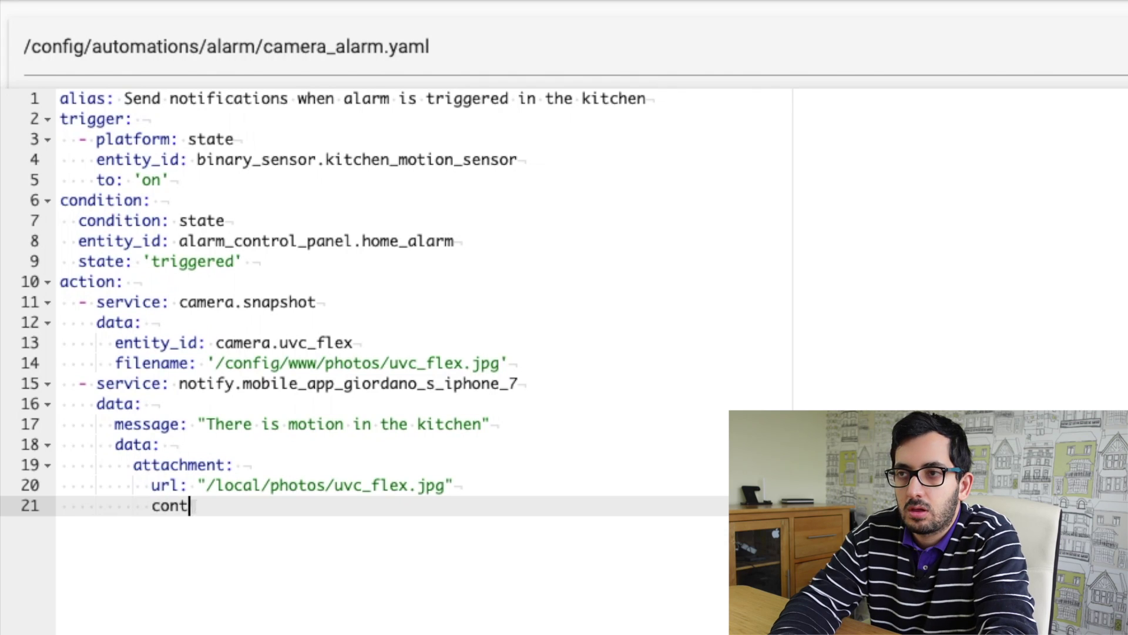
{"action": "type", "text": "ent-type"}
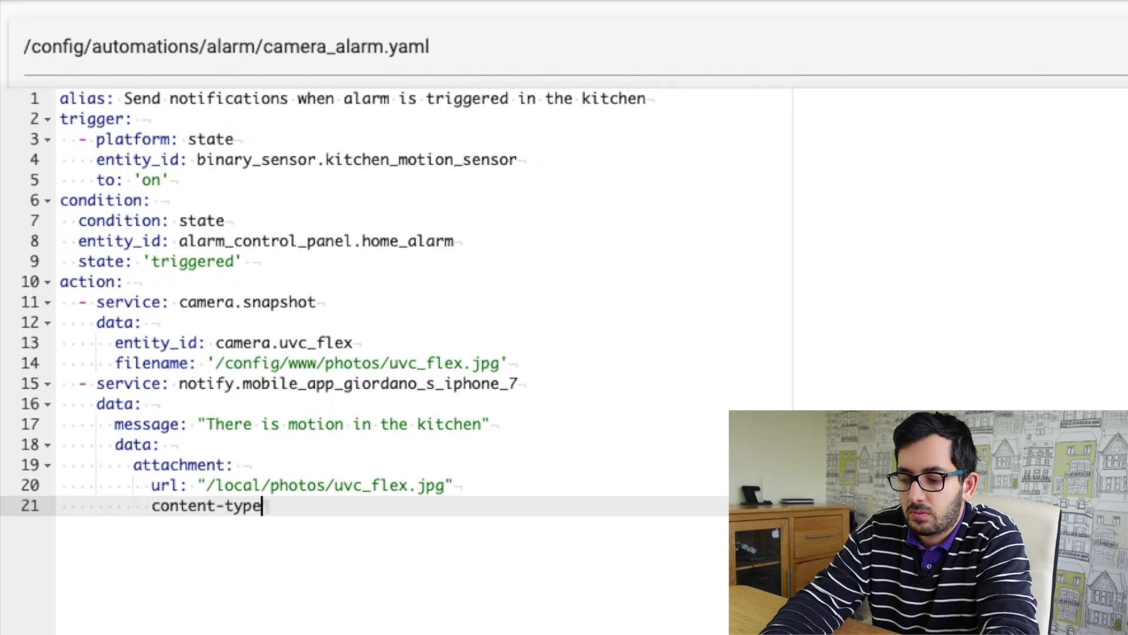
{"action": "type", "text": ": j"}
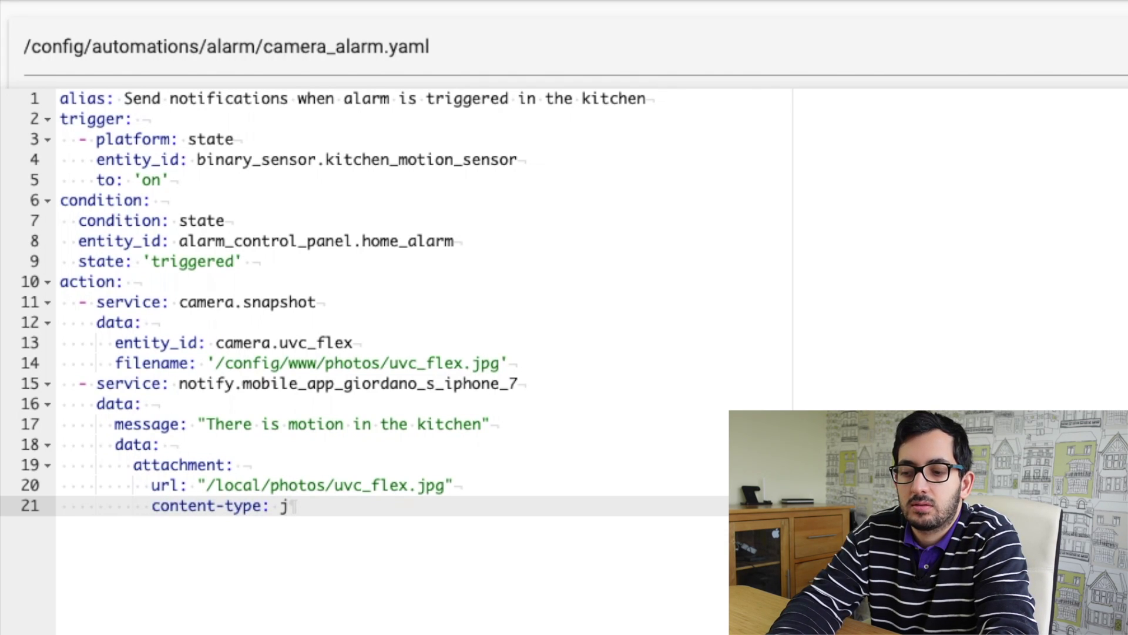
{"action": "type", "text": "peg"}
{"action": "key", "text": "Return"}
{"action": "type", "text": "h"}
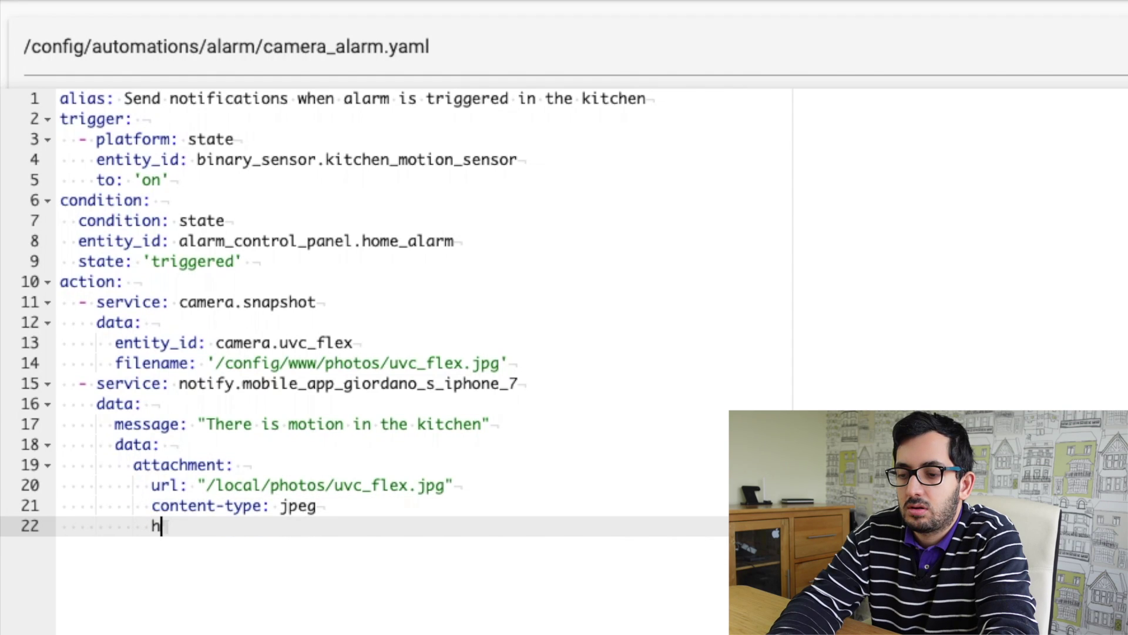
{"action": "type", "text": "ide-thumba"}
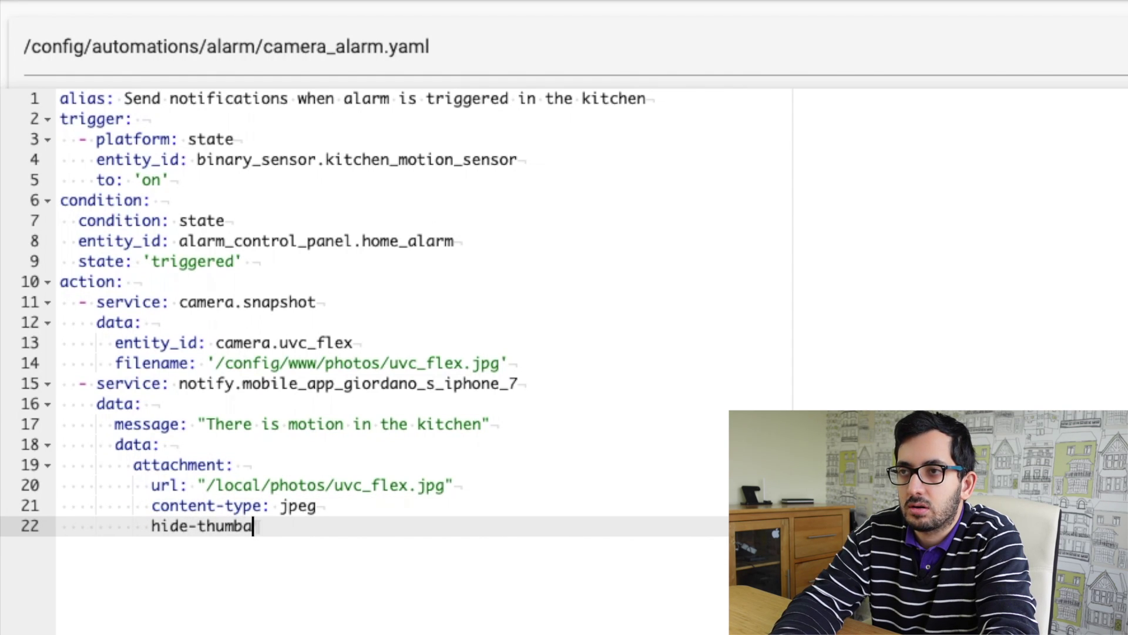
{"action": "key", "text": "BackSpace"}
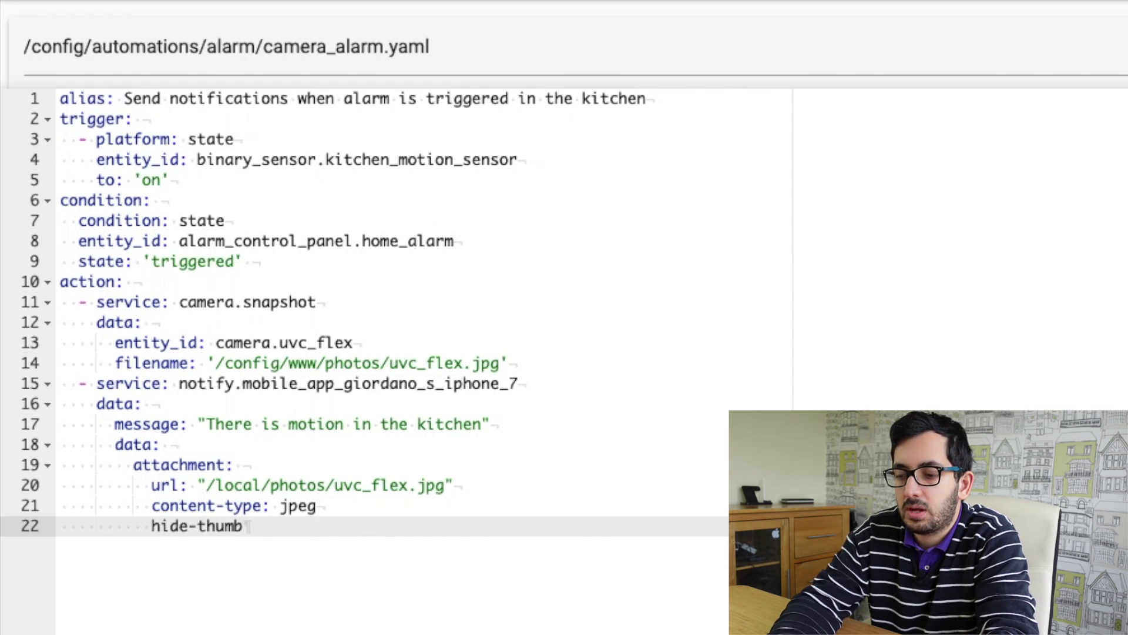
{"action": "type", "text": "nail: false"}
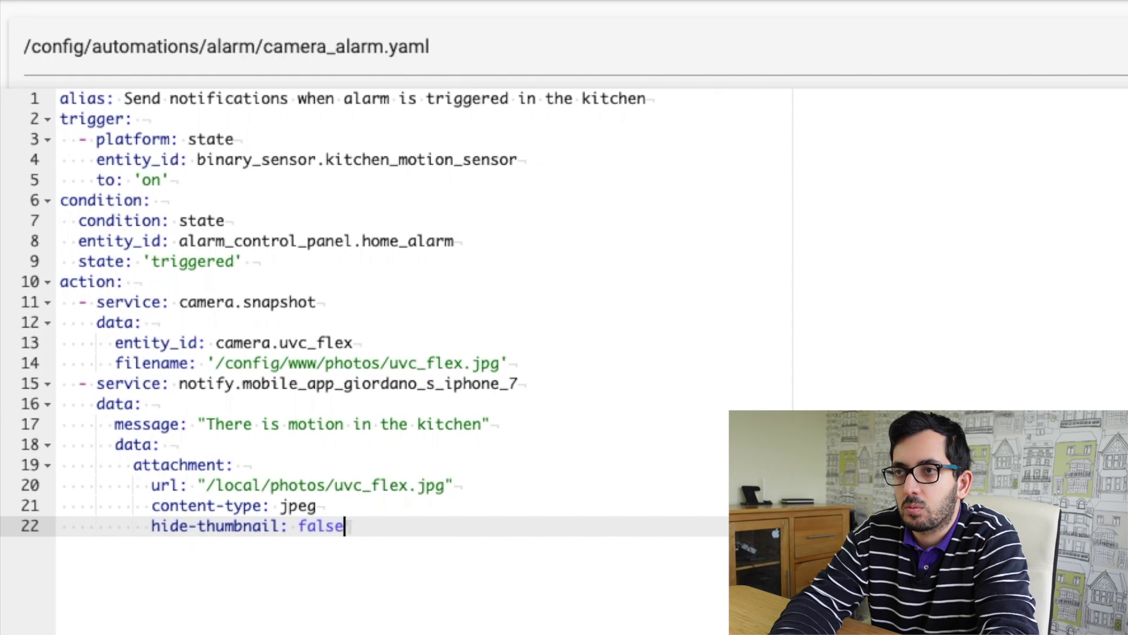
{"action": "key", "text": "Return"}
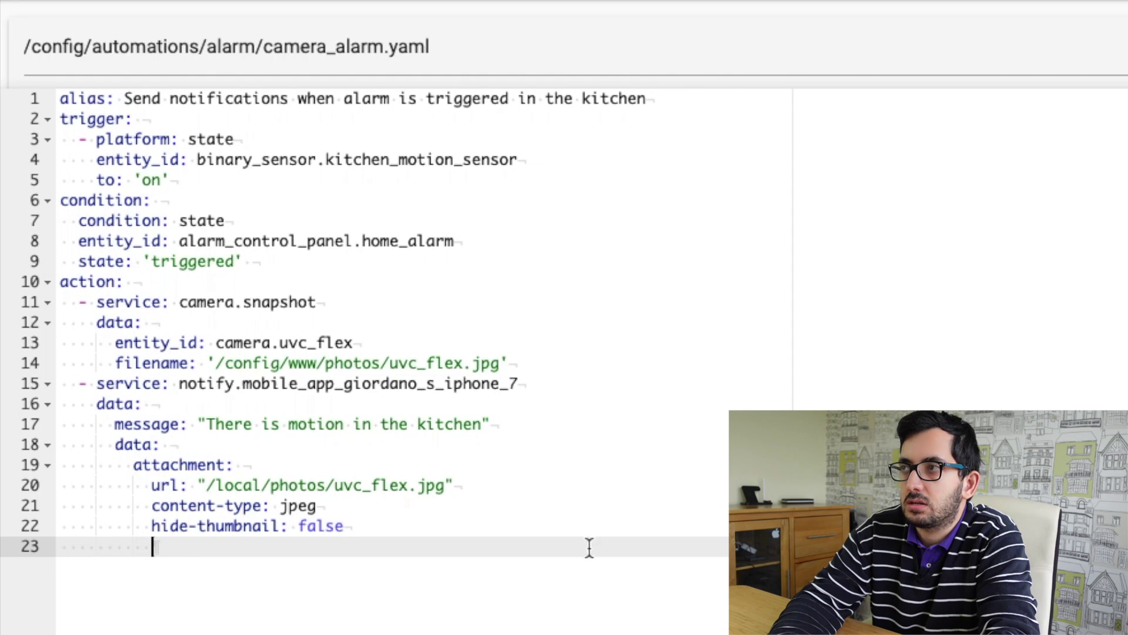
{"action": "left_click", "coordinate": [57, 546], "text": "shift"}
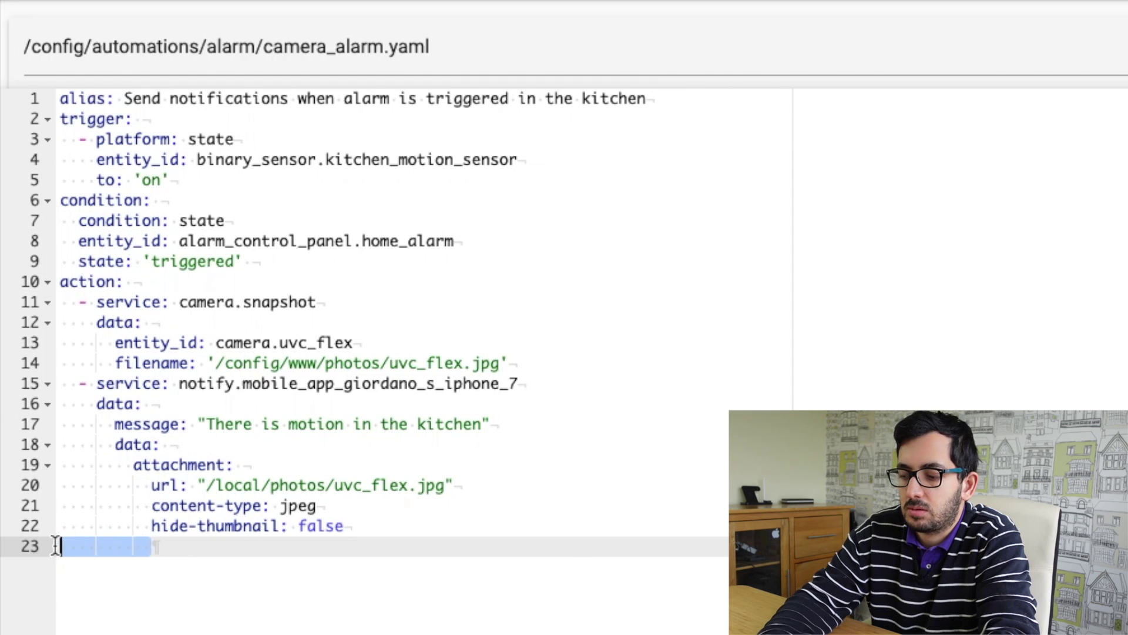
{"action": "key", "text": "BackSpace"}
{"action": "key", "text": "BackSpace"}
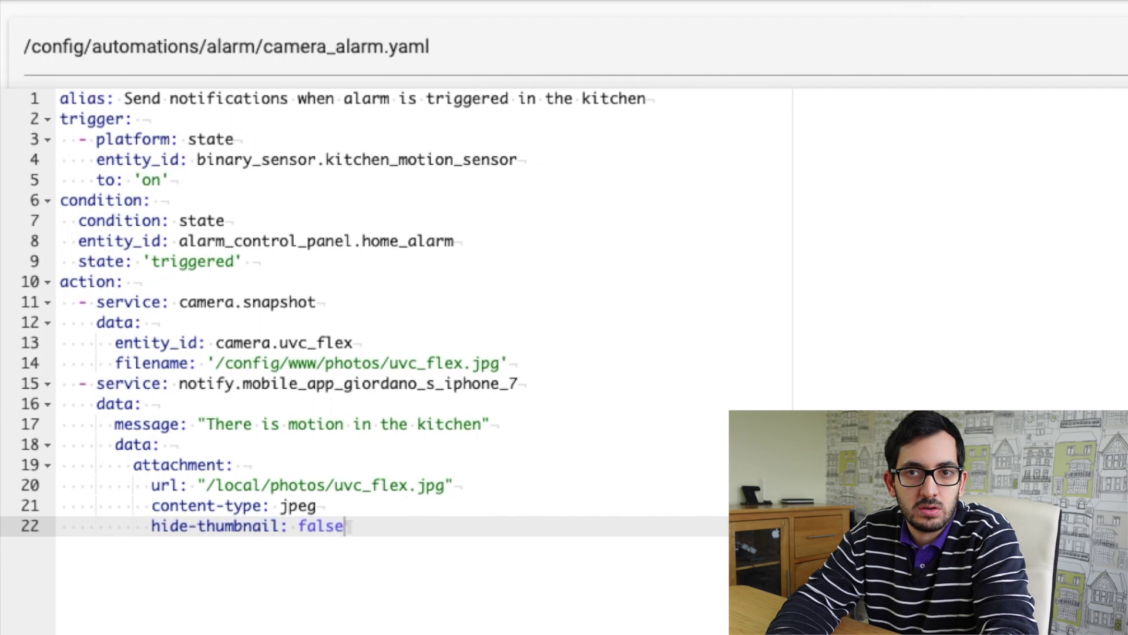
{"action": "left_click", "coordinate": [215, 488]}
Step: Highlight the Camera With Actions category, its camera identifier and the SILENCE_ALARM action settings
{"action": "left_click", "coordinate": [488, 526]}
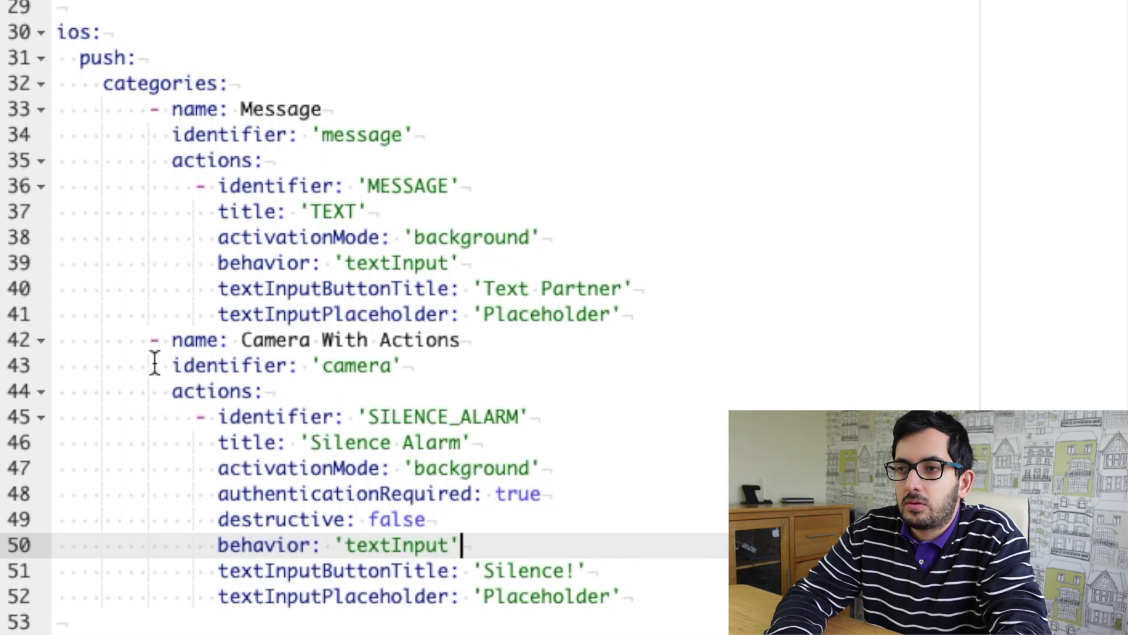
{"action": "left_click", "coordinate": [138, 340]}
{"action": "left_click_drag", "start_coordinate": [138, 340], "coordinate": [705, 600]}
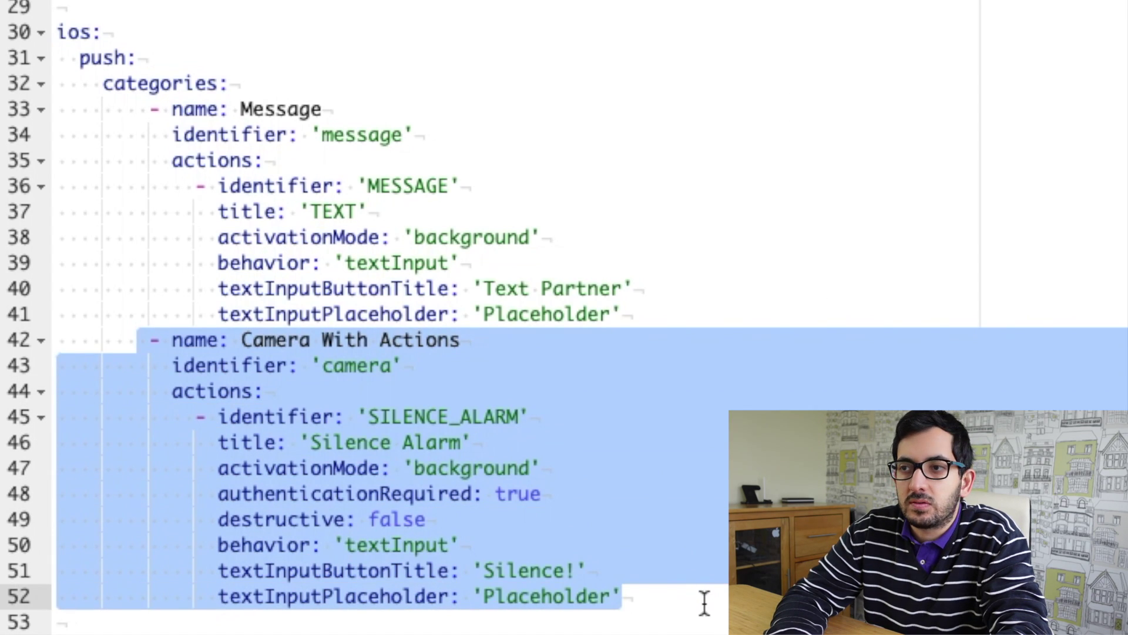
{"action": "left_click", "coordinate": [696, 584]}
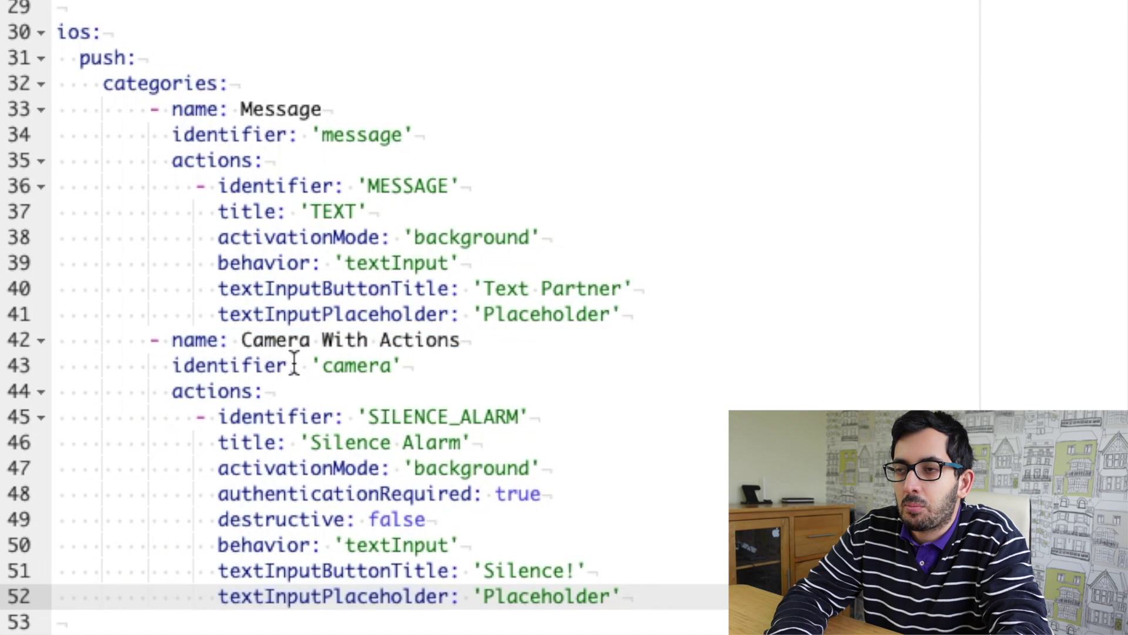
{"action": "left_click", "coordinate": [241, 344]}
{"action": "left_click_drag", "start_coordinate": [241, 343], "coordinate": [521, 350]}
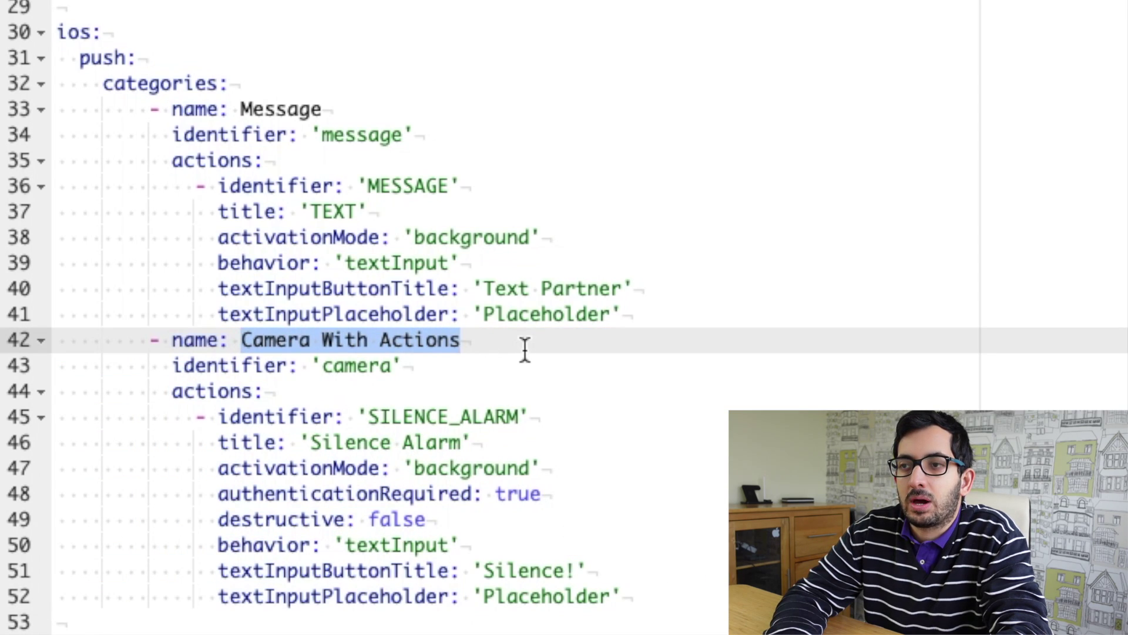
{"action": "left_click", "coordinate": [524, 351]}
{"action": "left_click_drag", "start_coordinate": [164, 371], "coordinate": [456, 376]}
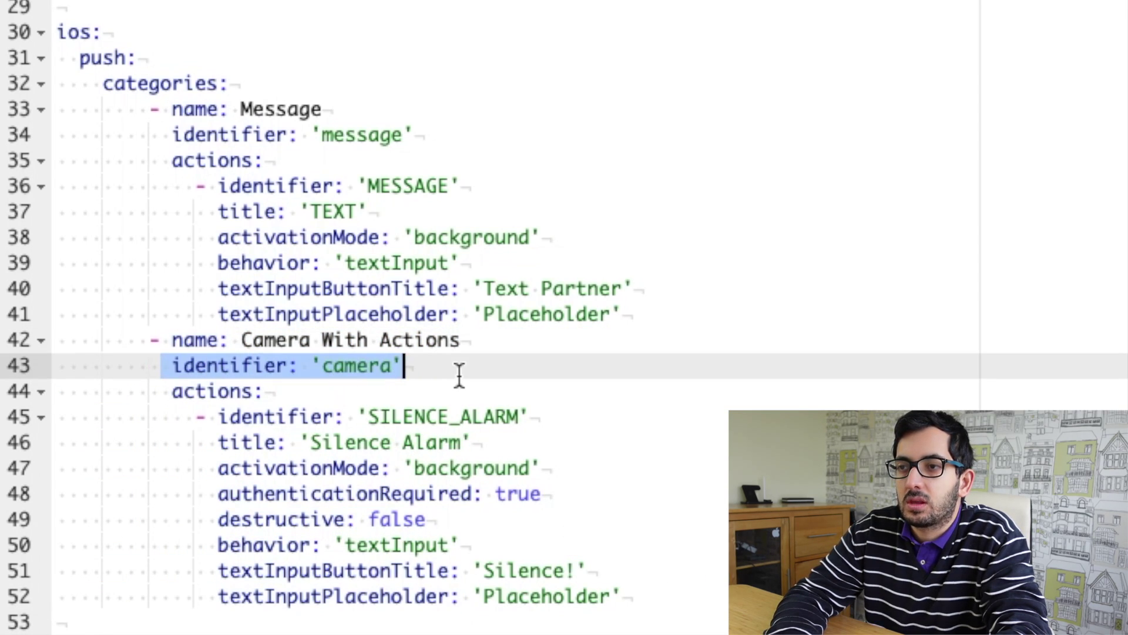
{"action": "left_click", "coordinate": [456, 376]}
{"action": "left_click_drag", "start_coordinate": [207, 417], "coordinate": [682, 600]}
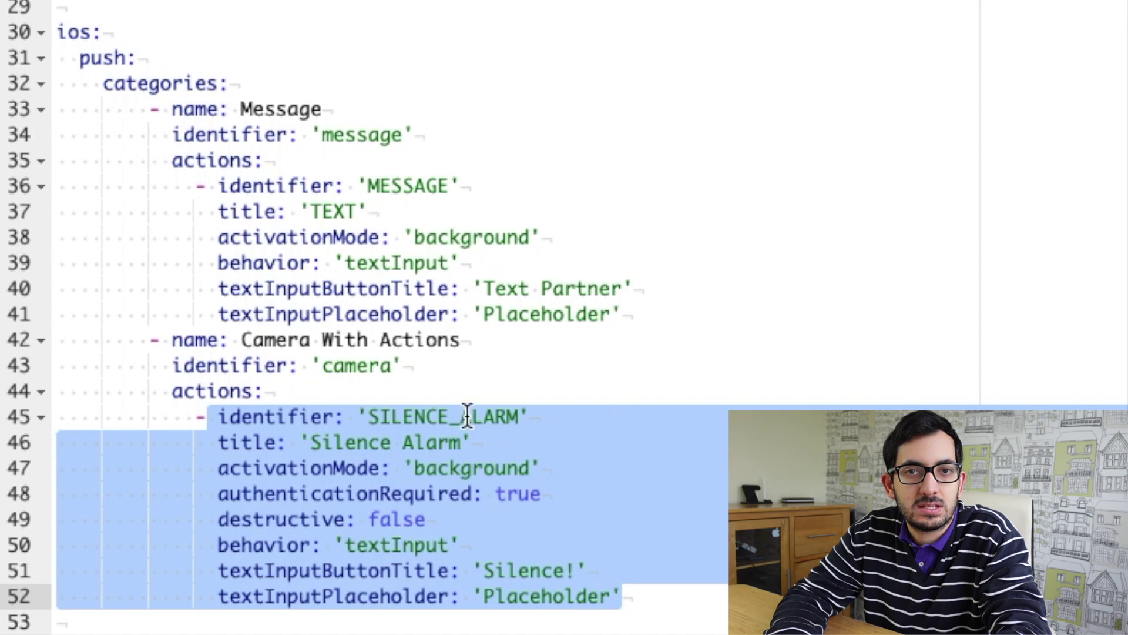
{"action": "left_click", "coordinate": [734, 545]}
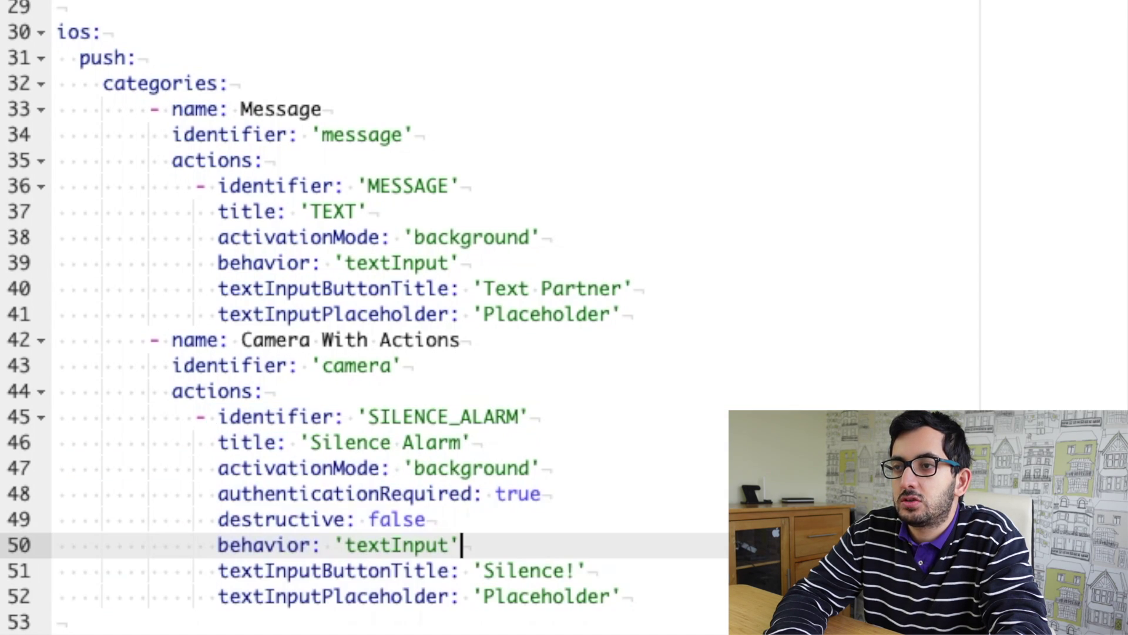
{"action": "left_click_drag", "start_coordinate": [718, 605], "coordinate": [12, 341]}
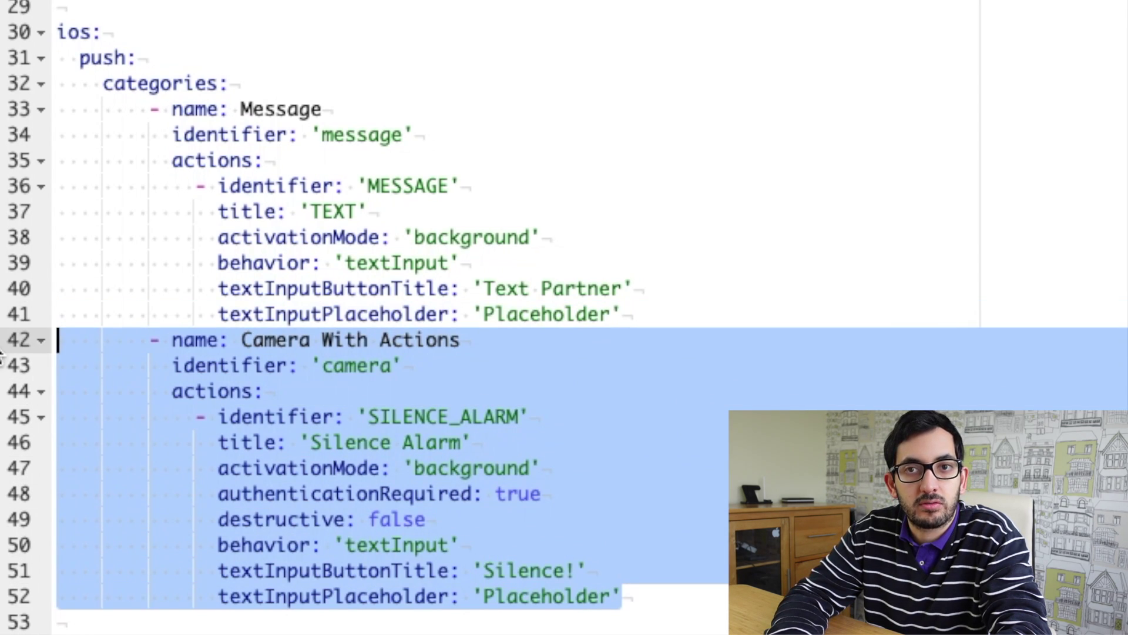
{"action": "left_click", "coordinate": [357, 365]}
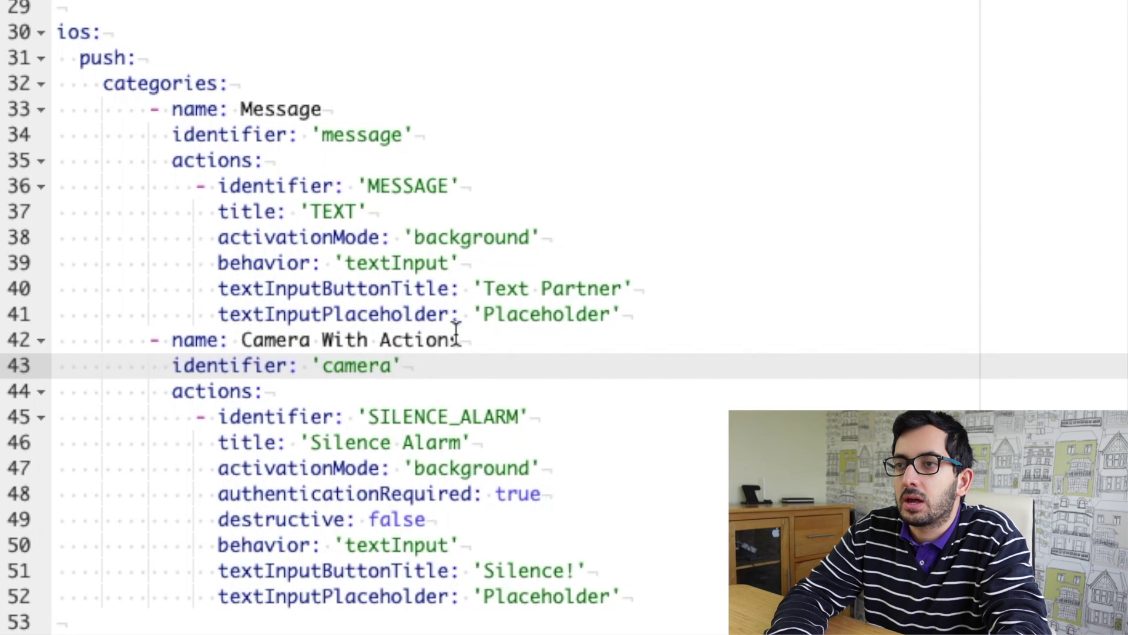
Step: Highlight the Message category block and the ios push categories header lines
{"action": "left_click_drag", "start_coordinate": [659, 305], "coordinate": [55, 106]}
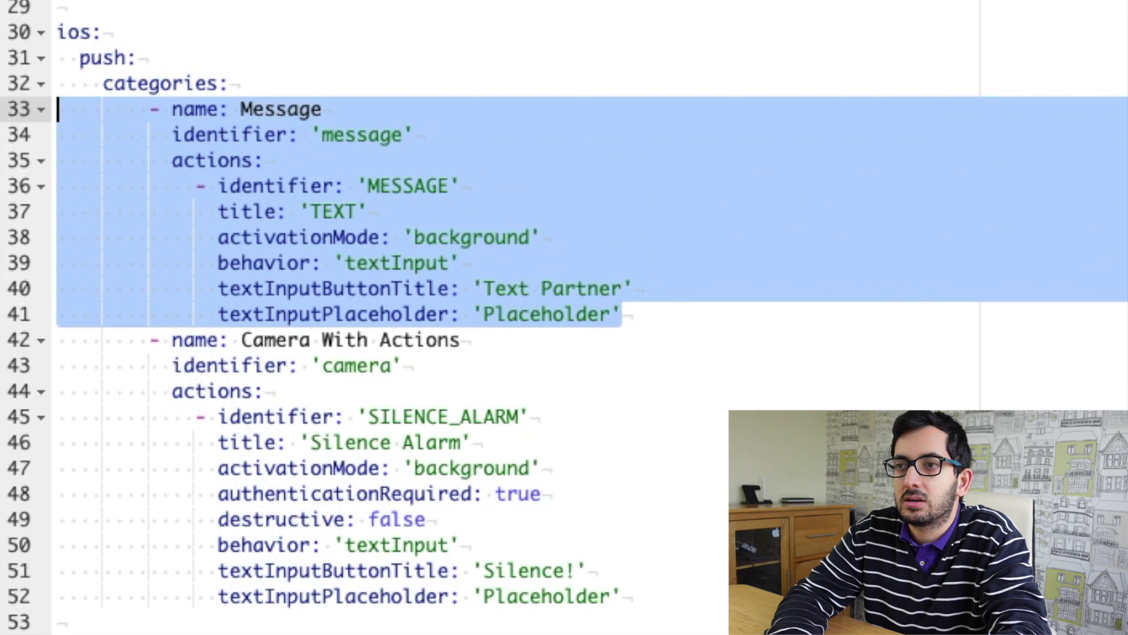
{"action": "left_click", "coordinate": [241, 109]}
{"action": "left_click_drag", "start_coordinate": [280, 75], "coordinate": [57, 30]}
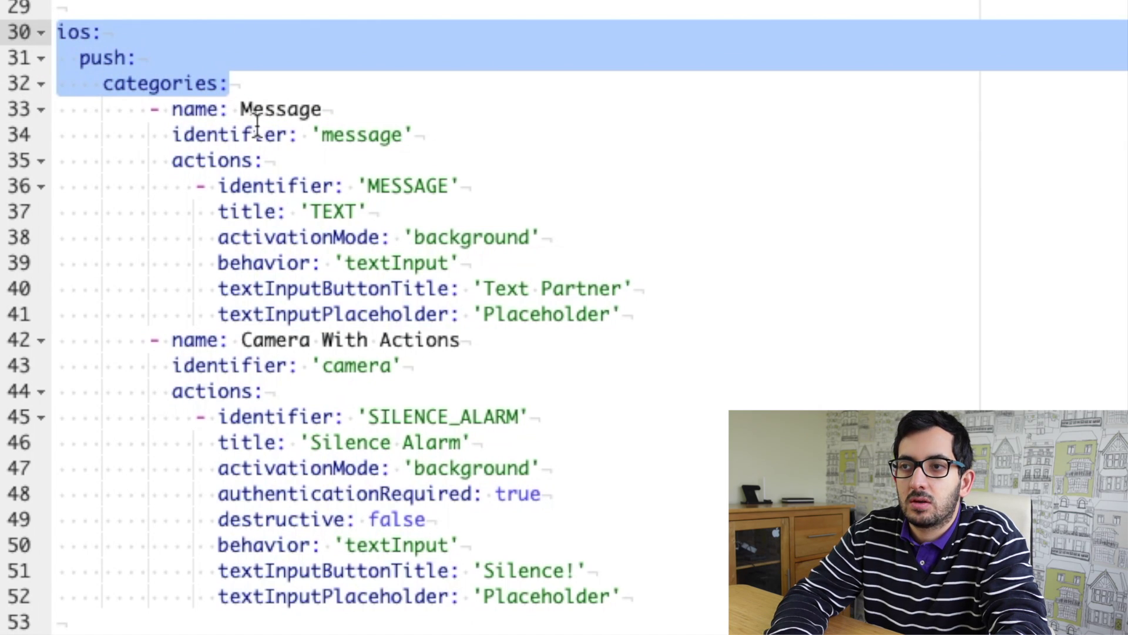
{"action": "left_click_drag", "start_coordinate": [141, 109], "coordinate": [637, 317]}
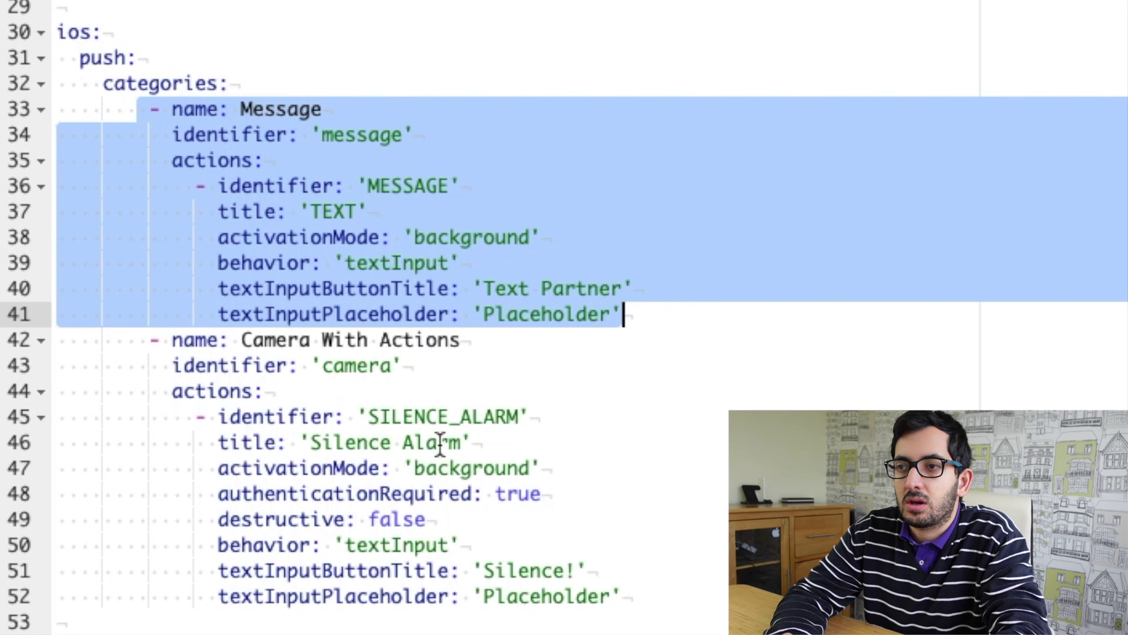
{"action": "left_click", "coordinate": [670, 548]}
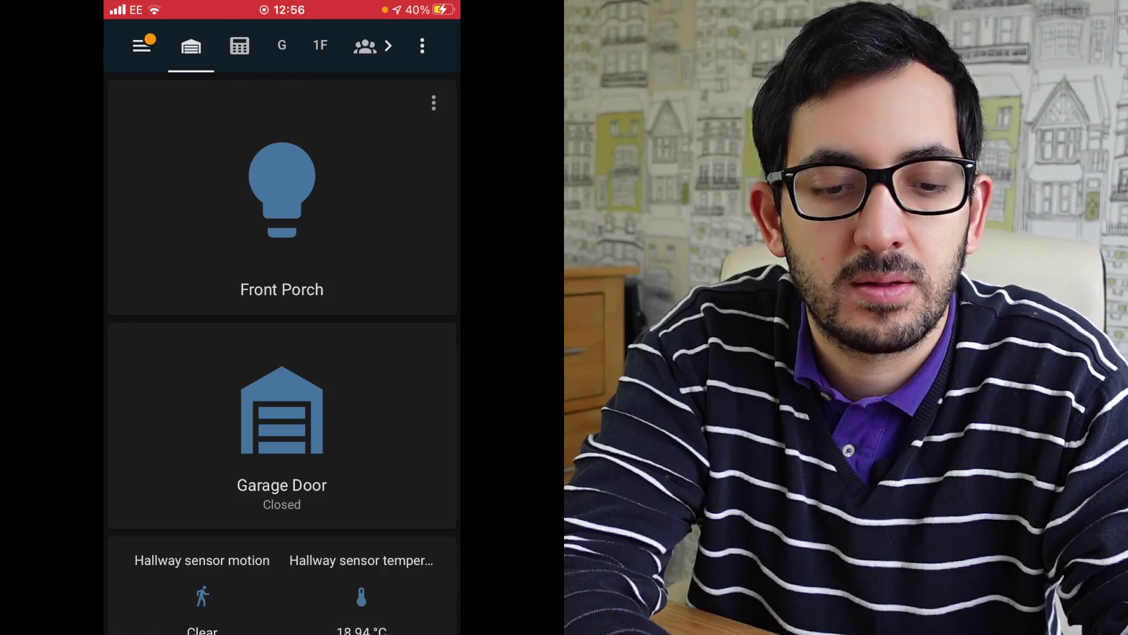
Step: In the companion app, go to Settings > Notifications and scroll to the Camera With Actions and Message synced categories
{"action": "left_click", "coordinate": [141, 45]}
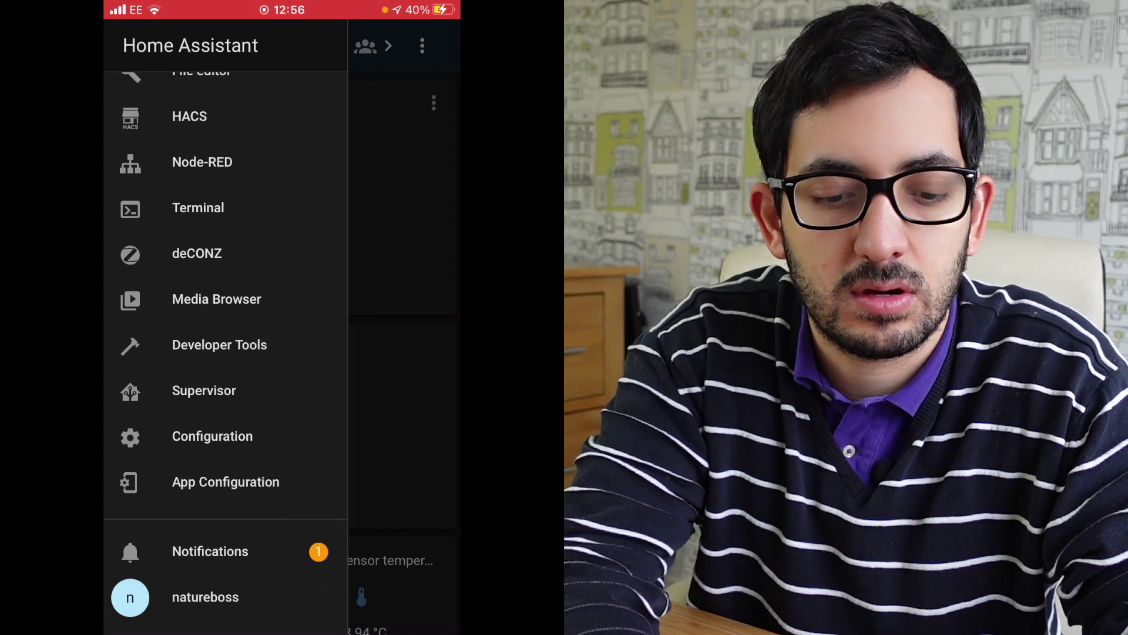
{"action": "left_click", "coordinate": [226, 482]}
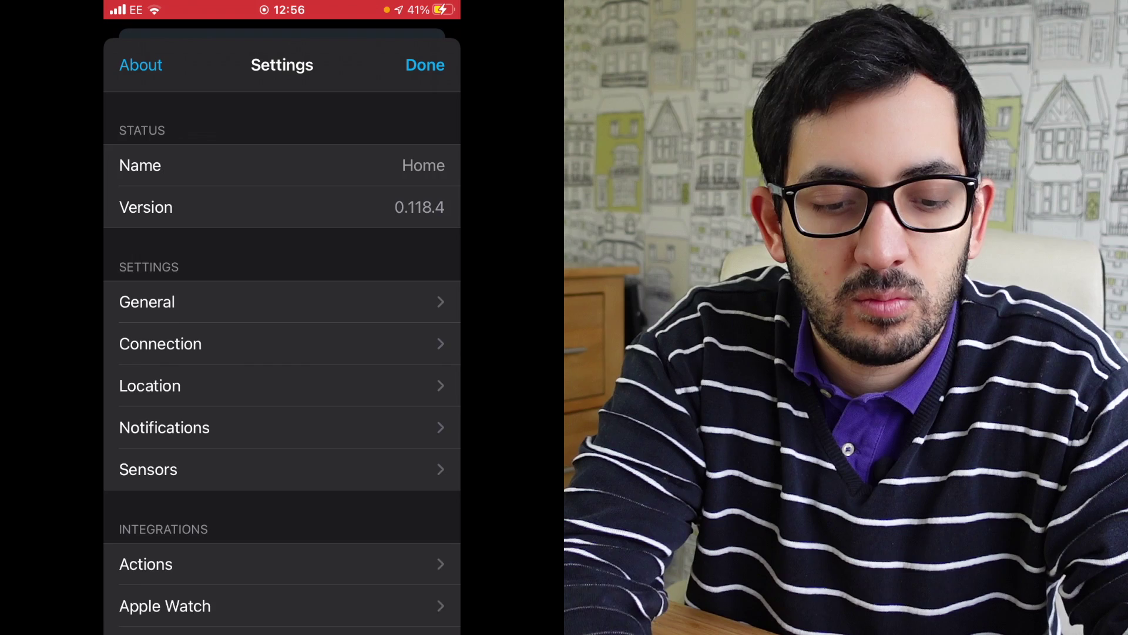
{"action": "scroll", "coordinate": [282, 353], "scroll_direction": "down", "scroll_amount": 3}
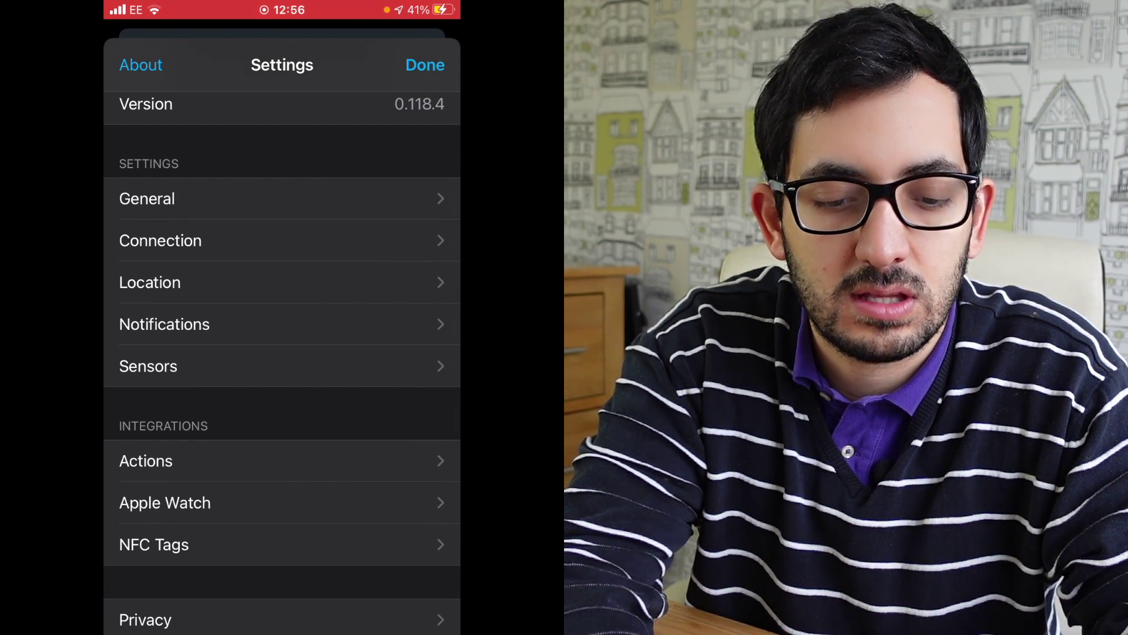
{"action": "left_click", "coordinate": [165, 324]}
{"action": "scroll", "coordinate": [282, 352], "scroll_direction": "down", "scroll_amount": 2}
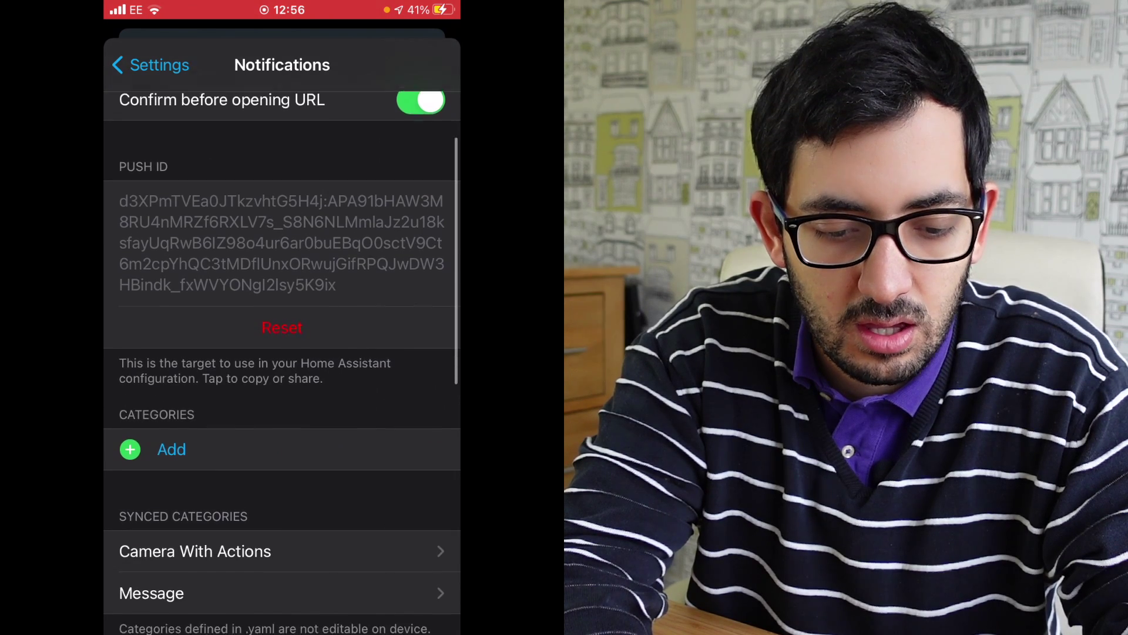
{"action": "scroll", "coordinate": [282, 353], "scroll_direction": "down", "scroll_amount": 8}
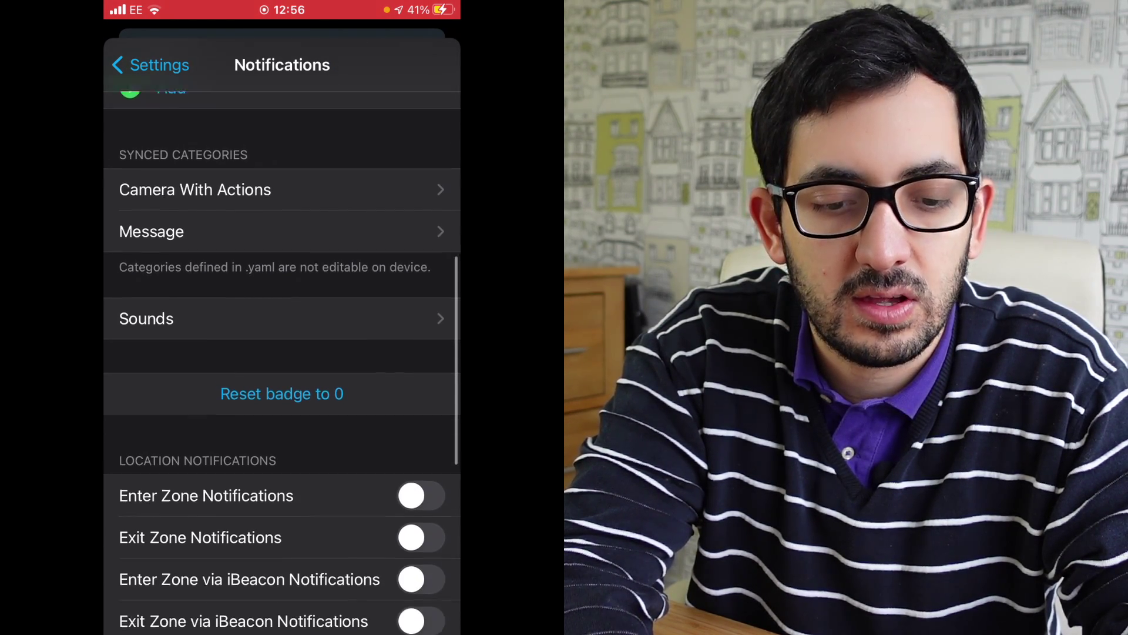
{"action": "scroll", "coordinate": [282, 353], "scroll_direction": "down", "scroll_amount": 1}
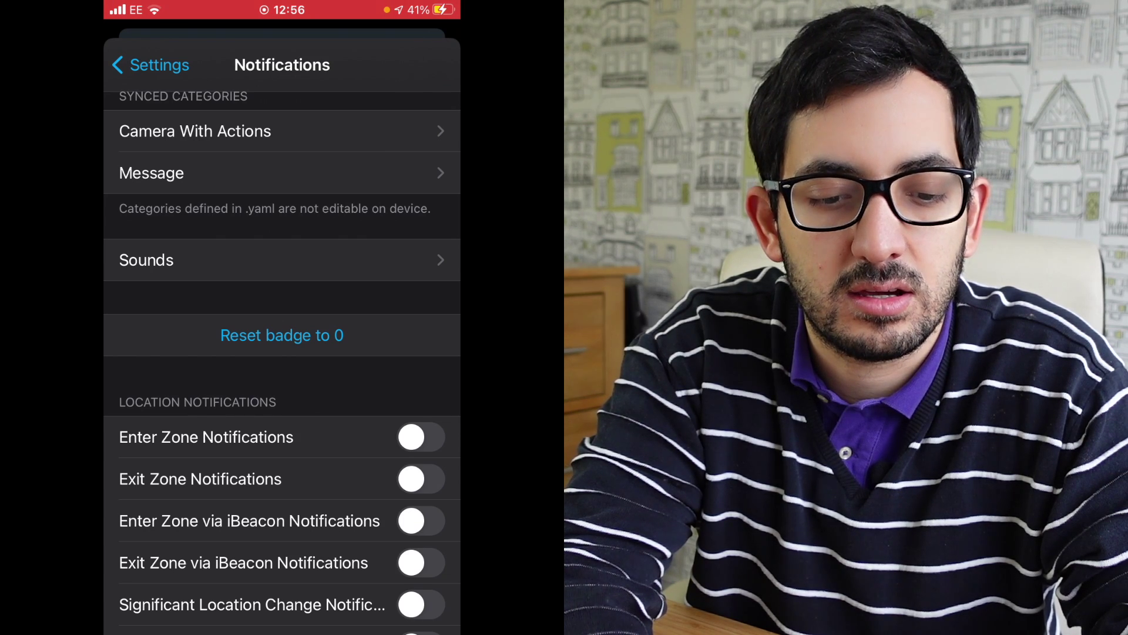
{"action": "scroll", "coordinate": [282, 352], "scroll_direction": "up", "scroll_amount": 1}
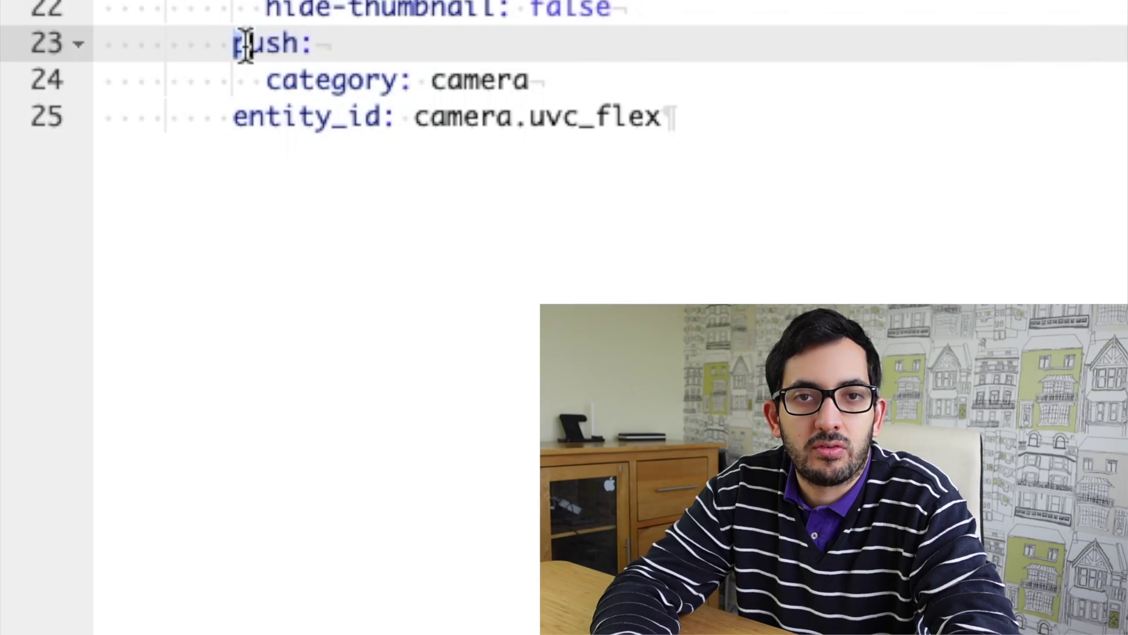
Step: Highlight push:, category: camera and the entity_id line in camera_alarm.yaml
{"action": "left_click", "coordinate": [317, 41]}
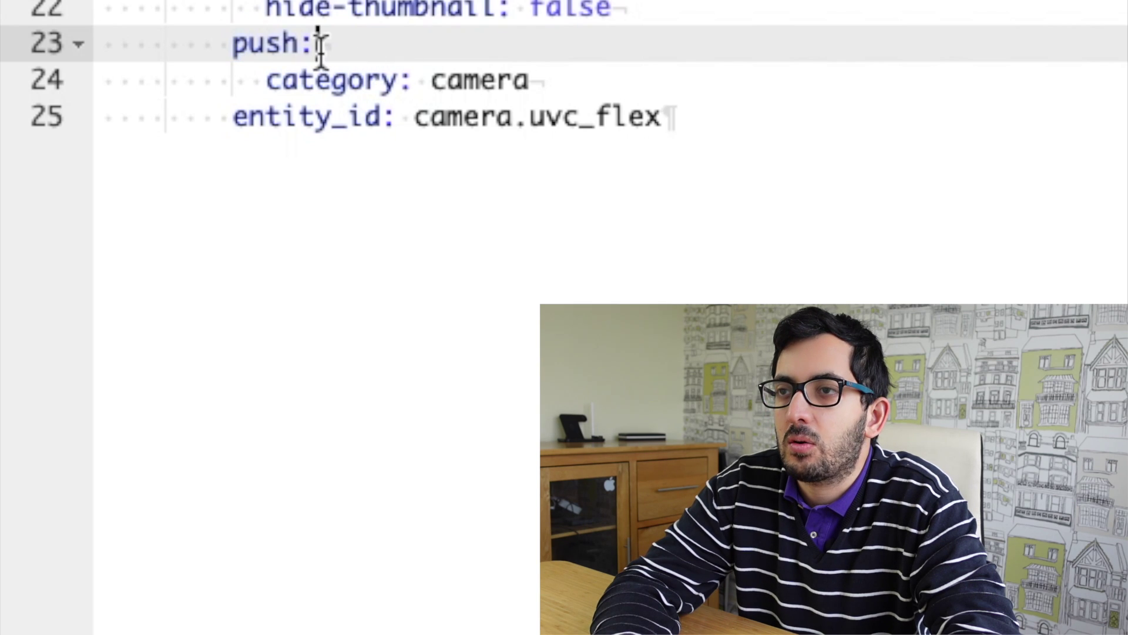
{"action": "left_click_drag", "start_coordinate": [233, 44], "coordinate": [824, 106]}
{"action": "left_click", "coordinate": [824, 105]}
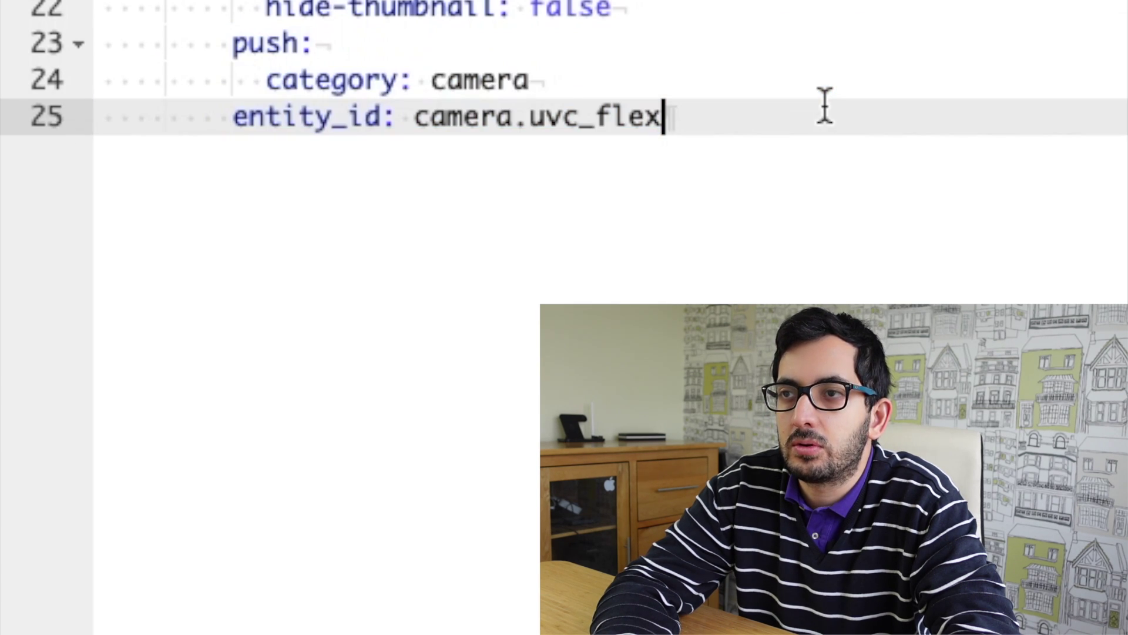
{"action": "left_click_drag", "start_coordinate": [233, 47], "coordinate": [373, 46]}
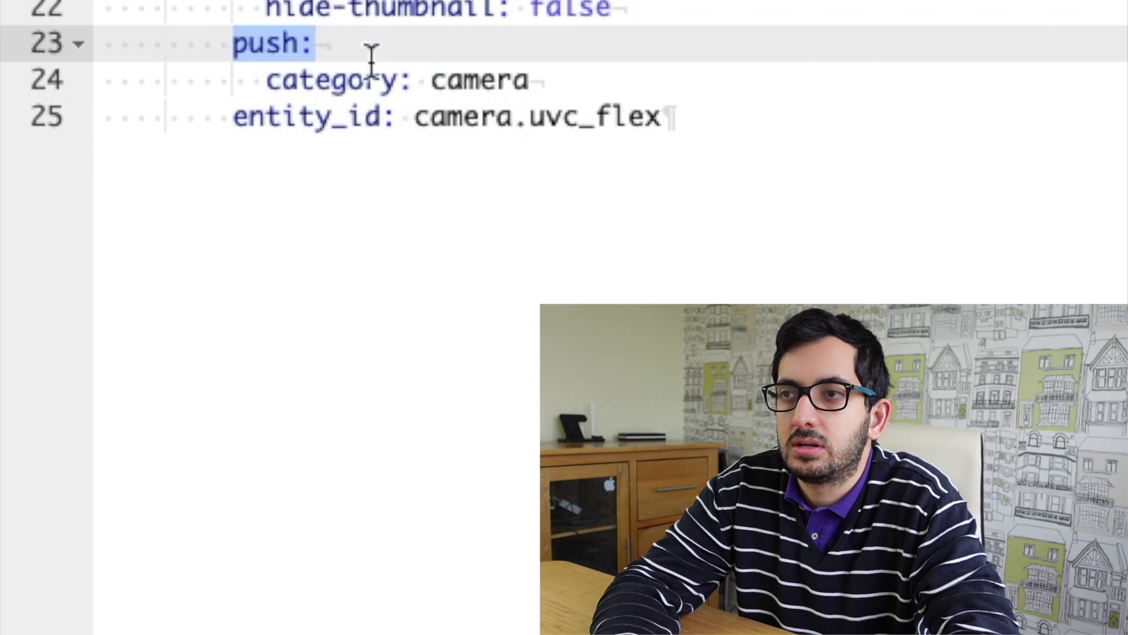
{"action": "left_click", "coordinate": [302, 84]}
{"action": "left_click_drag", "start_coordinate": [269, 91], "coordinate": [599, 80]}
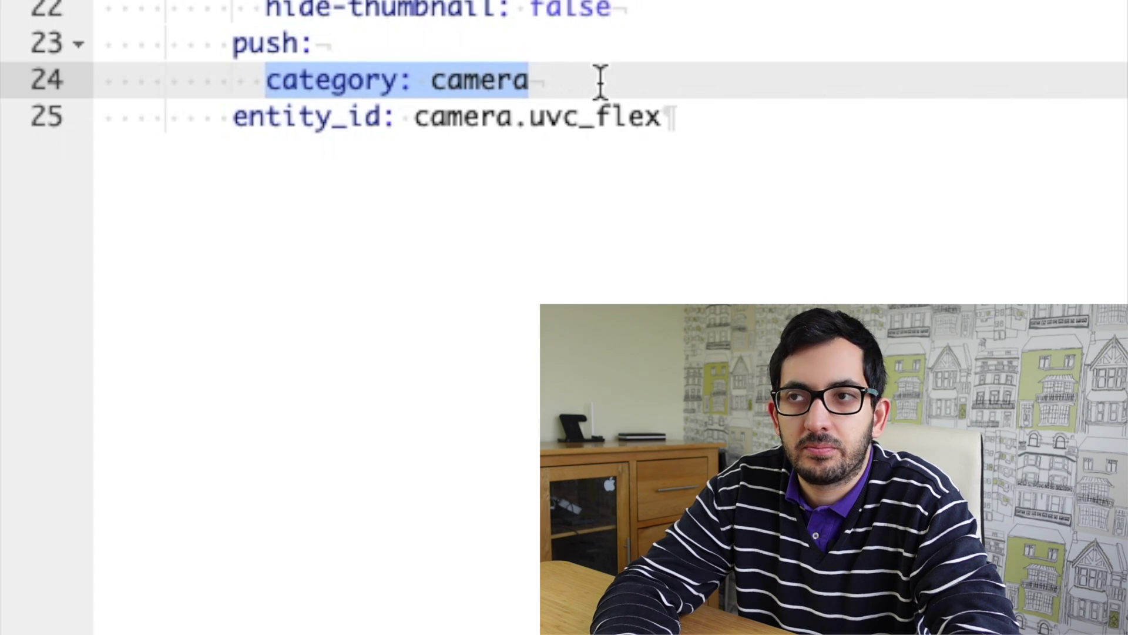
{"action": "left_click", "coordinate": [561, 80]}
{"action": "left_click_drag", "start_coordinate": [234, 117], "coordinate": [765, 107]}
{"action": "left_click", "coordinate": [764, 108]}
Step: Reselect the category line, then reload automations from the File editor gear menu
{"action": "left_click_drag", "start_coordinate": [268, 89], "coordinate": [598, 81]}
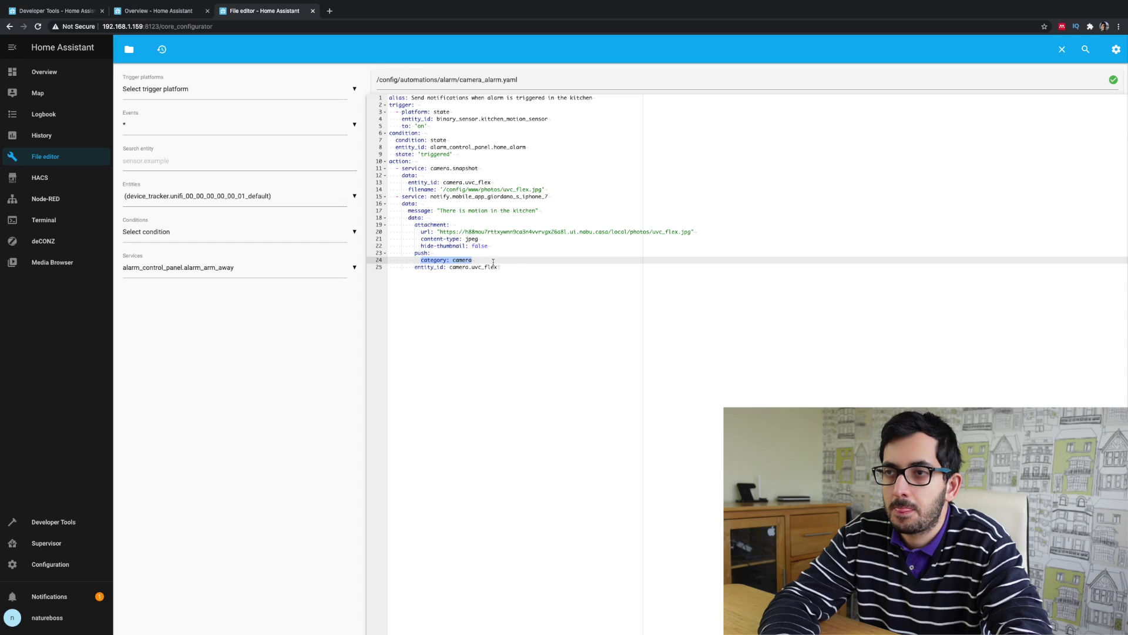
{"action": "left_click", "coordinate": [805, 180]}
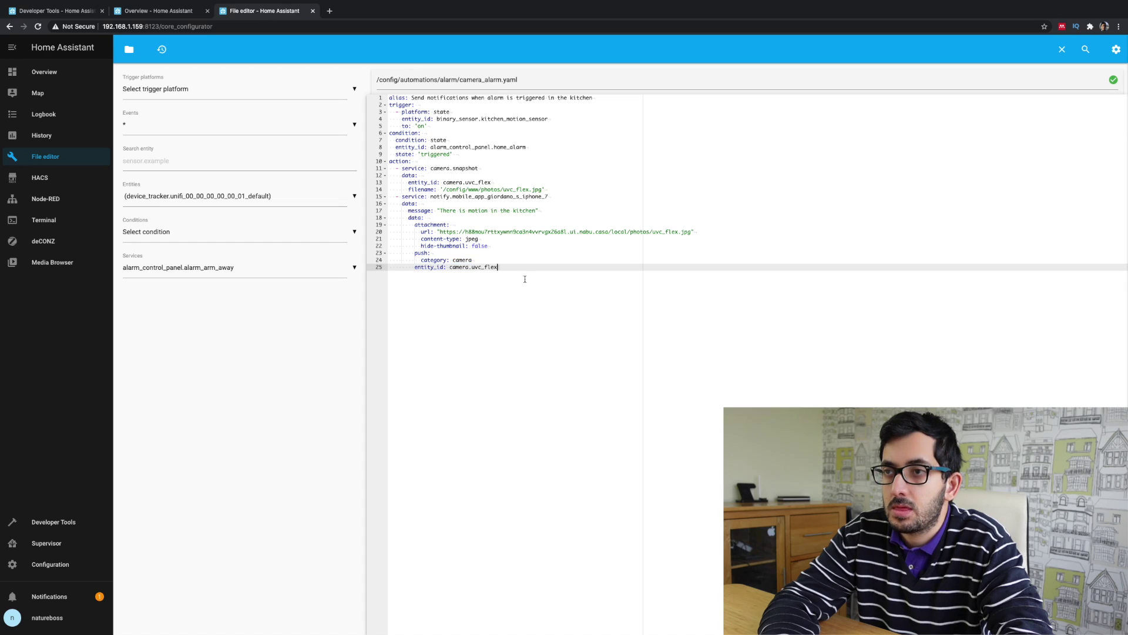
{"action": "left_click", "coordinate": [1116, 49]}
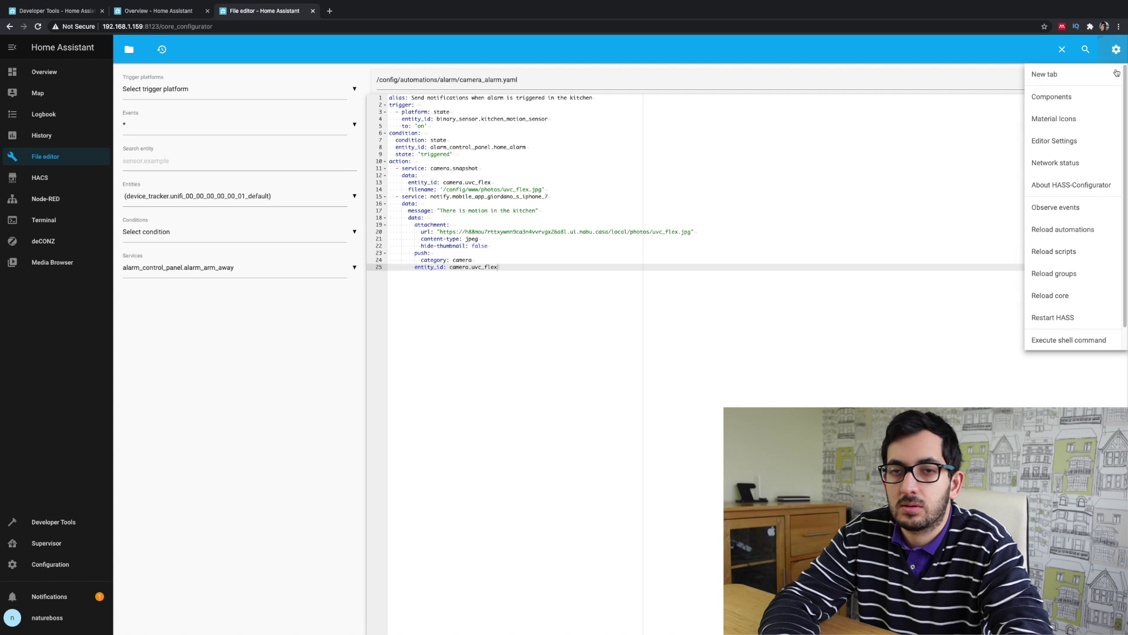
{"action": "left_click", "coordinate": [1081, 229]}
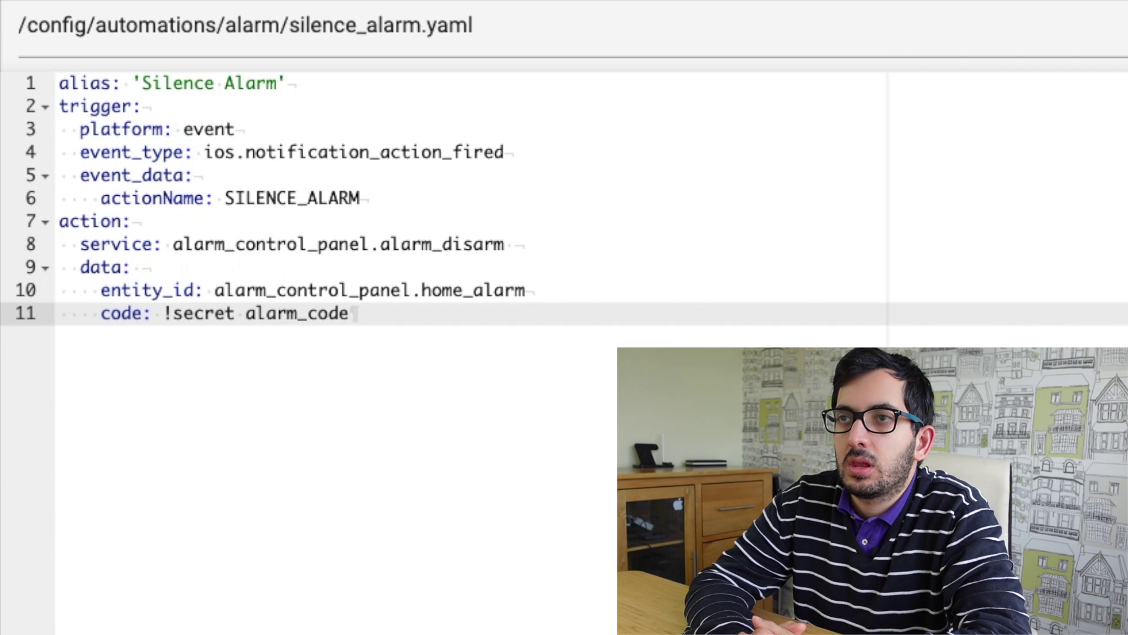
{"action": "left_click", "coordinate": [304, 111]}
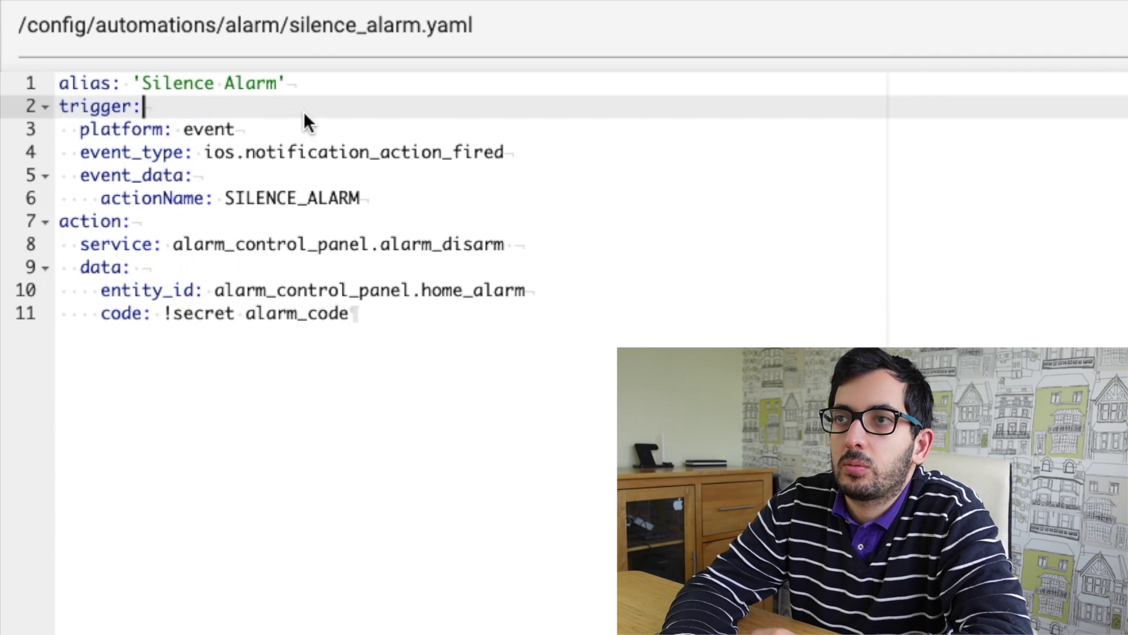
{"action": "left_click_drag", "start_coordinate": [286, 83], "coordinate": [32, 83]}
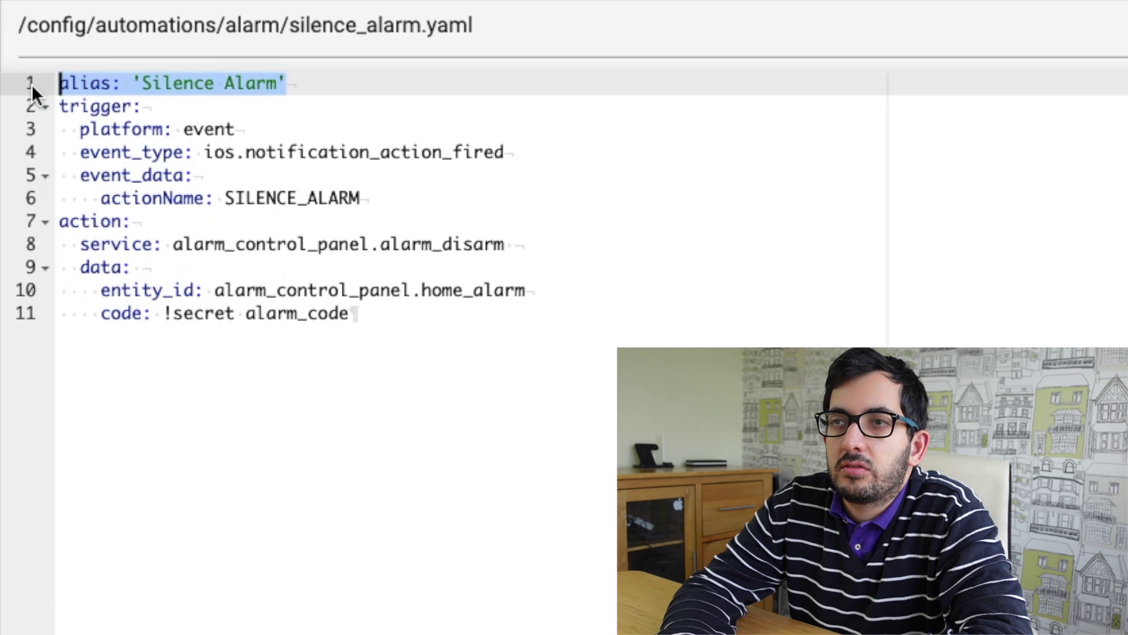
{"action": "left_click", "coordinate": [390, 182]}
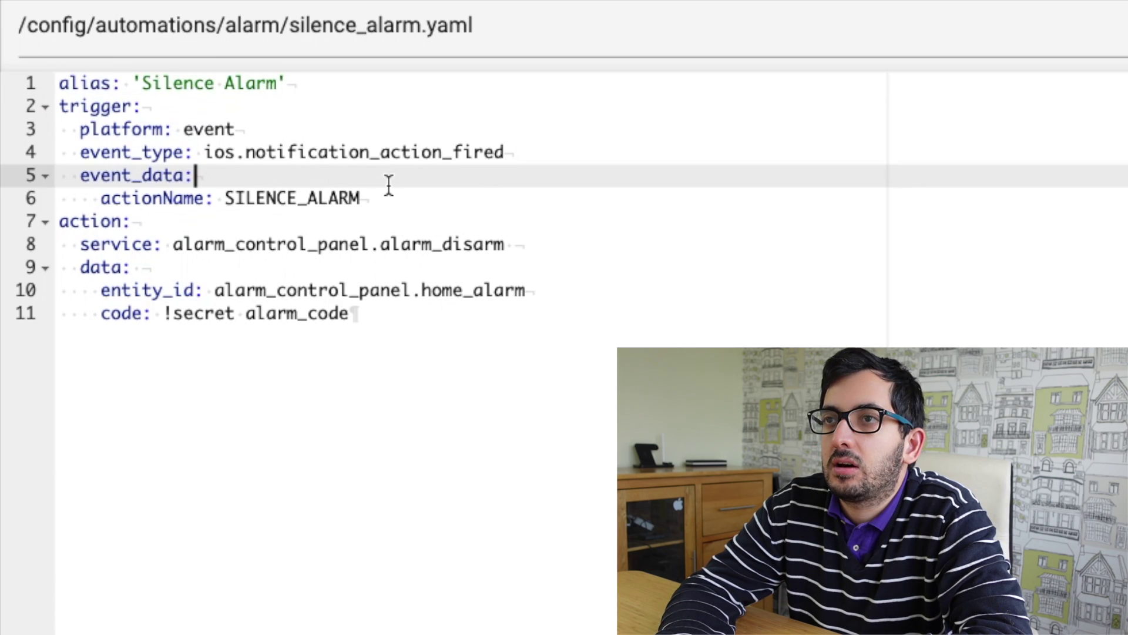
{"action": "left_click_drag", "start_coordinate": [449, 195], "coordinate": [31, 106]}
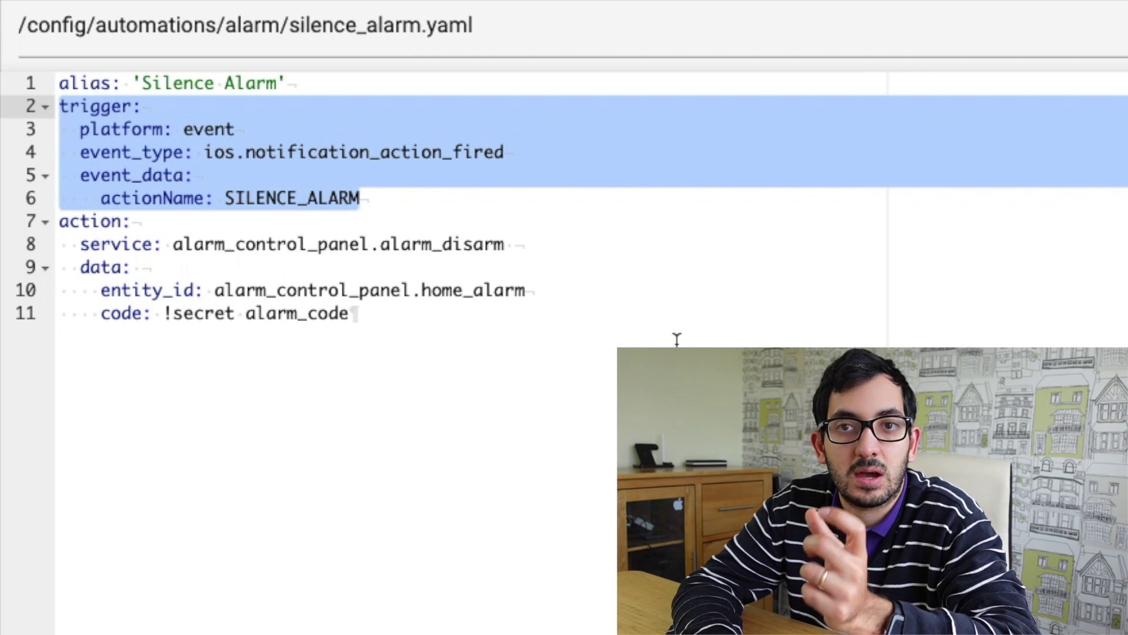
{"action": "left_click", "coordinate": [678, 339]}
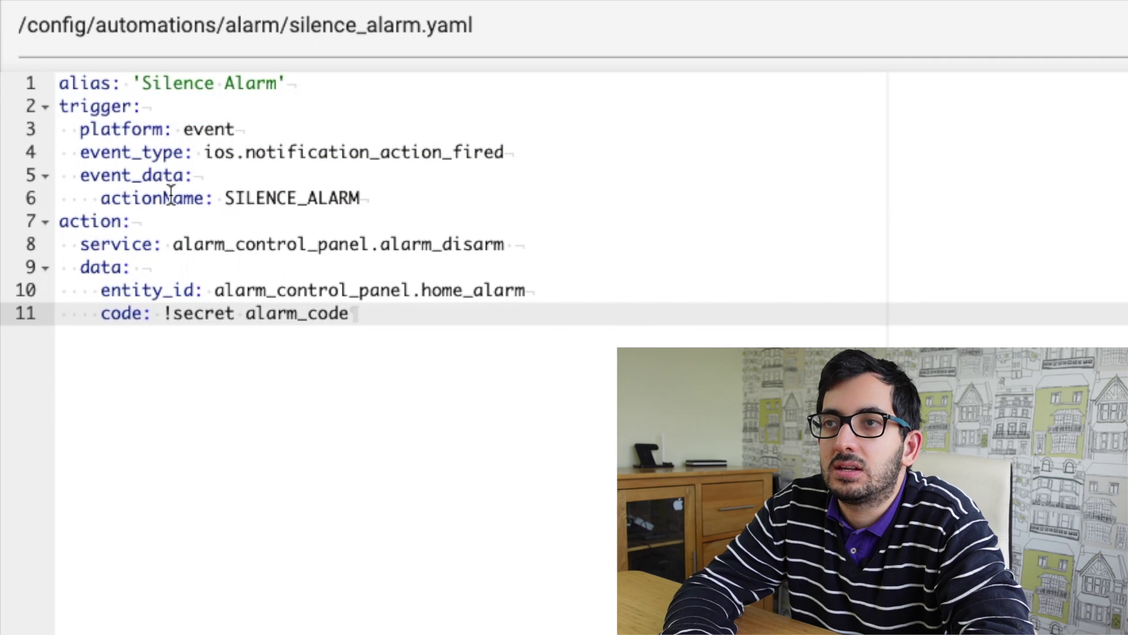
{"action": "left_click_drag", "start_coordinate": [94, 198], "coordinate": [199, 200]}
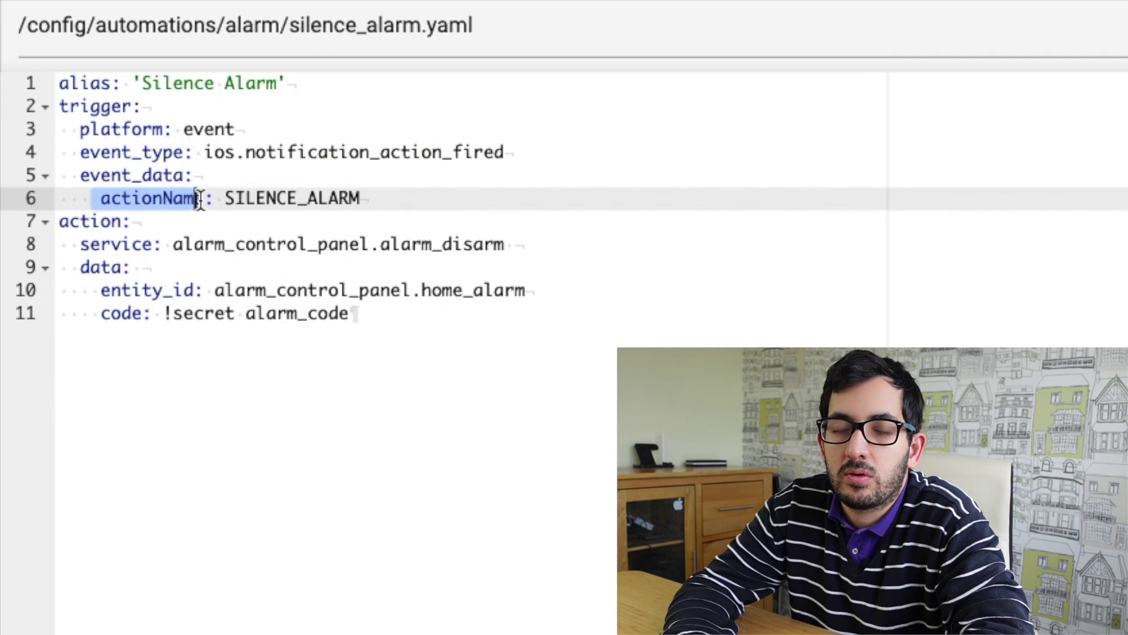
{"action": "left_click", "coordinate": [199, 200]}
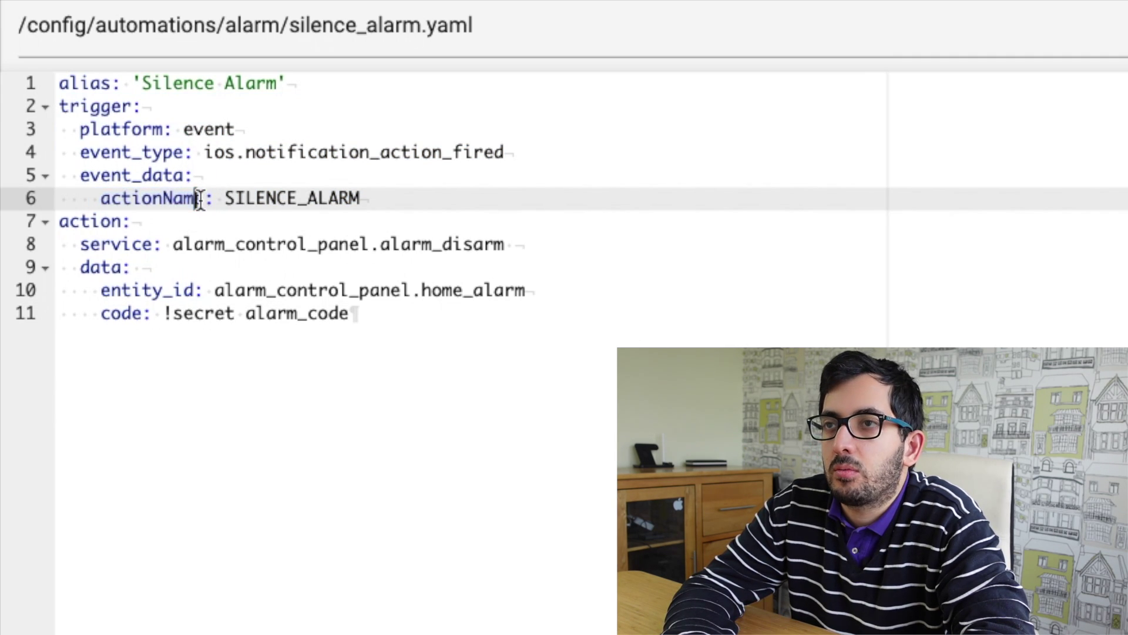
{"action": "left_click_drag", "start_coordinate": [165, 199], "coordinate": [392, 198]}
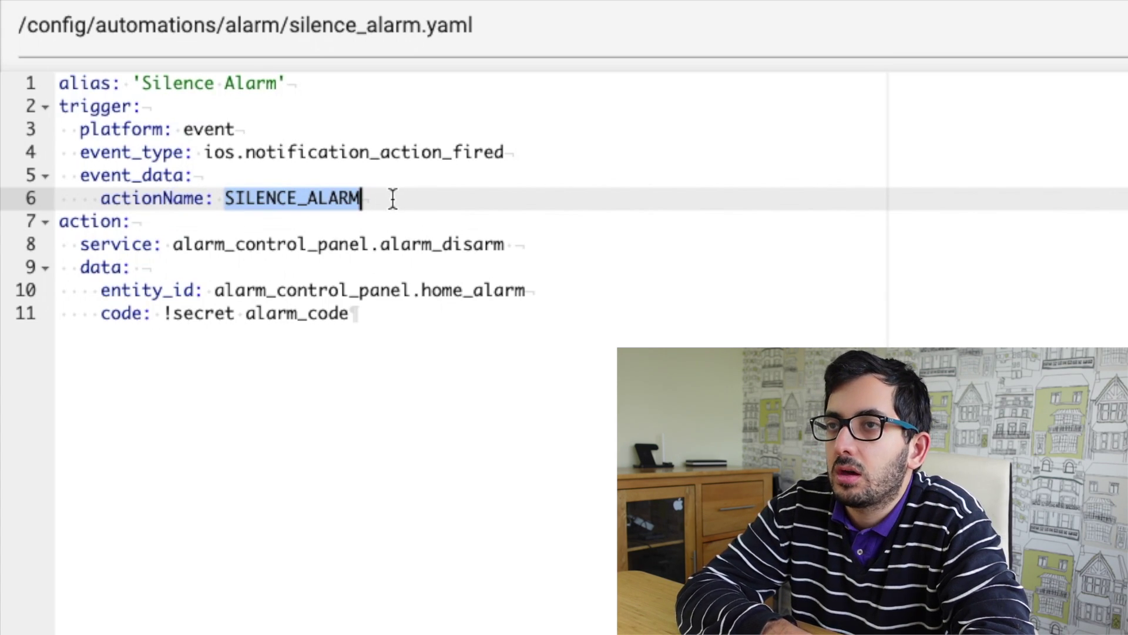
{"action": "left_click", "coordinate": [392, 199]}
{"action": "left_click", "coordinate": [59, 221]}
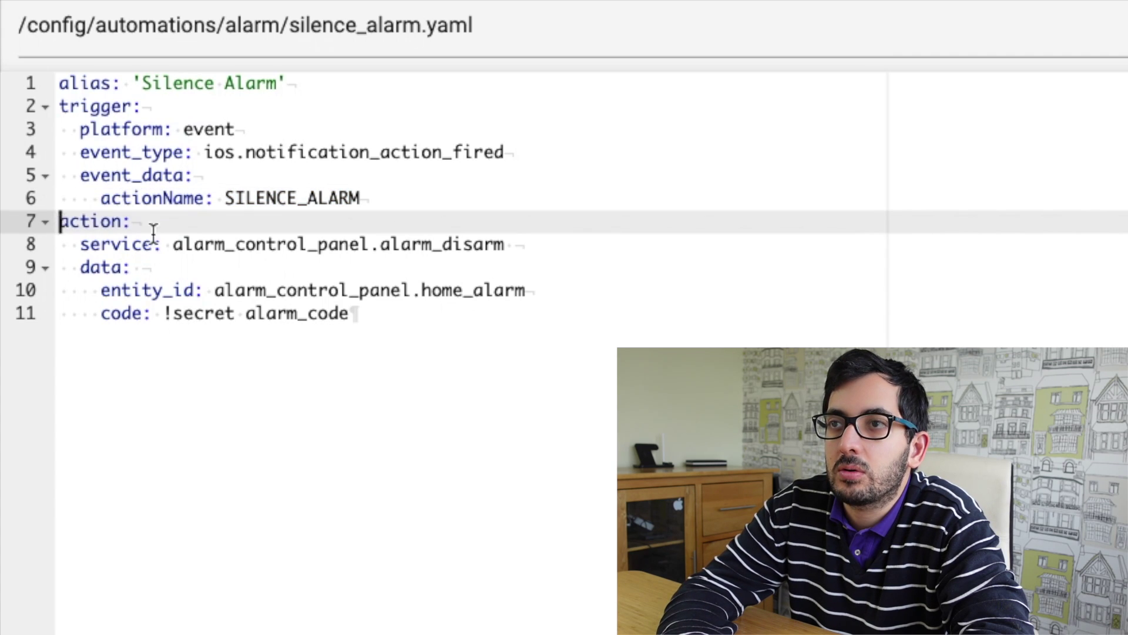
{"action": "left_click", "coordinate": [471, 349], "text": "shift"}
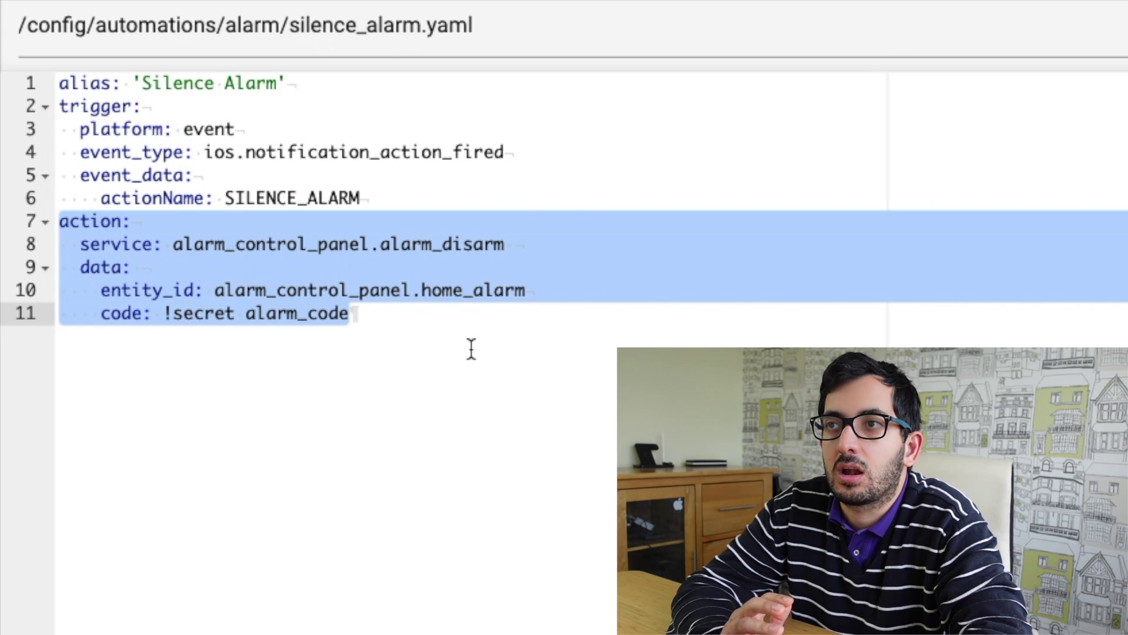
{"action": "left_click", "coordinate": [517, 244]}
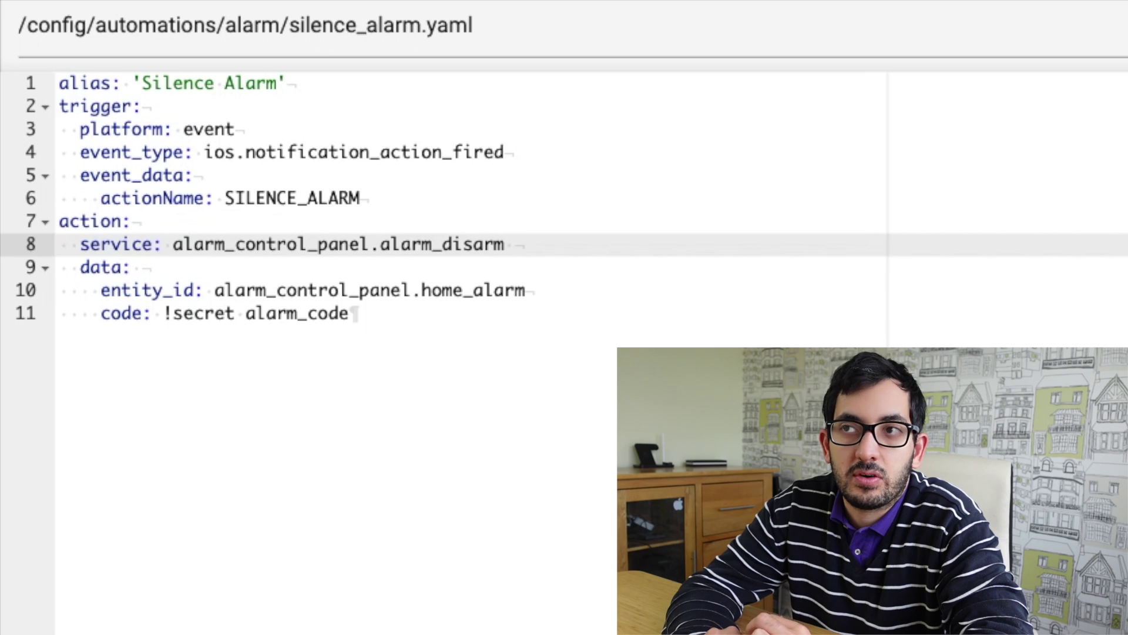
{"action": "left_click_drag", "start_coordinate": [172, 244], "coordinate": [567, 259]}
{"action": "left_click", "coordinate": [567, 259]}
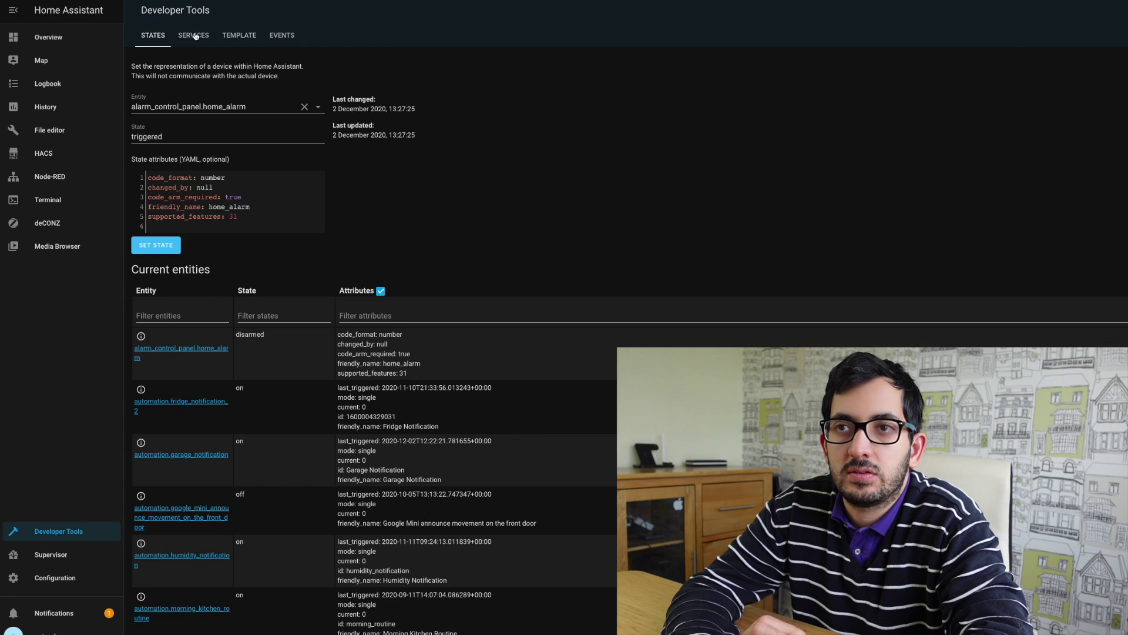
Step: Show the Developer Tools services list, then select the code: !secret alarm_code line
{"action": "left_click", "coordinate": [196, 37]}
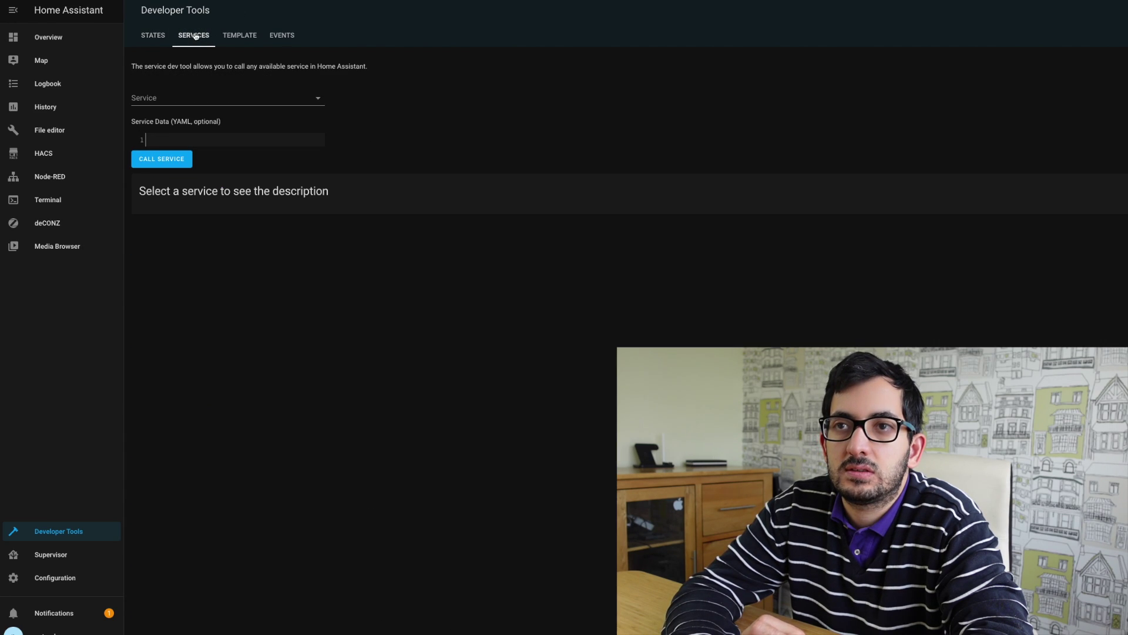
{"action": "left_click", "coordinate": [317, 98]}
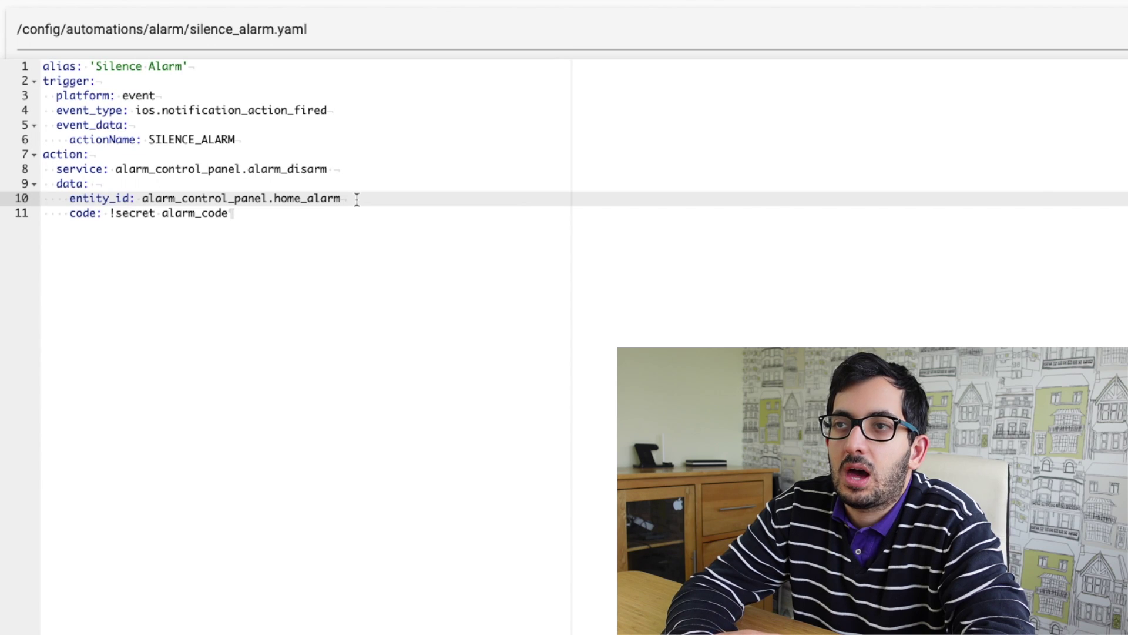
{"action": "left_click", "coordinate": [66, 213]}
{"action": "left_click", "coordinate": [310, 214], "text": "shift"}
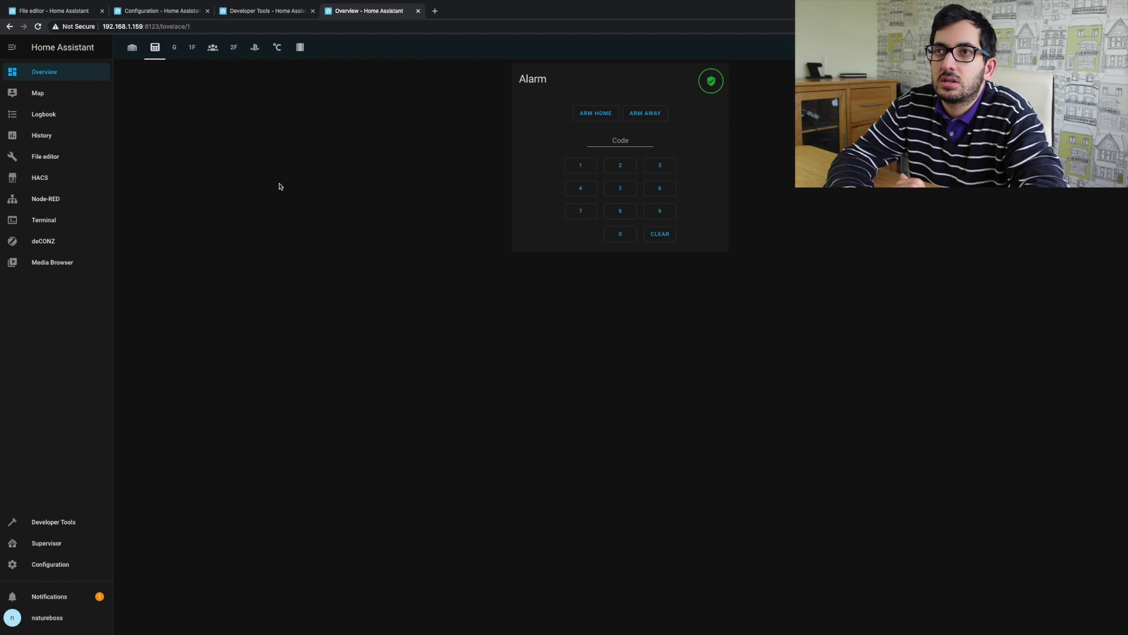
Step: Set home_alarm's state to triggered in Developer Tools States and check the Overview alarm card
{"action": "left_click", "coordinate": [269, 12]}
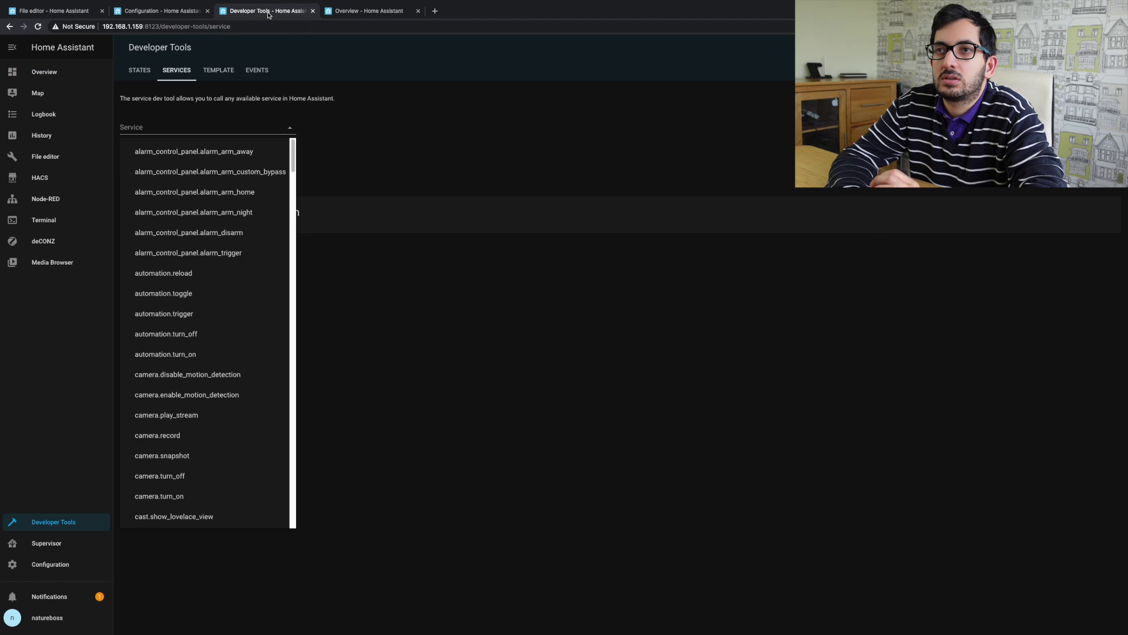
{"action": "left_click", "coordinate": [137, 73]}
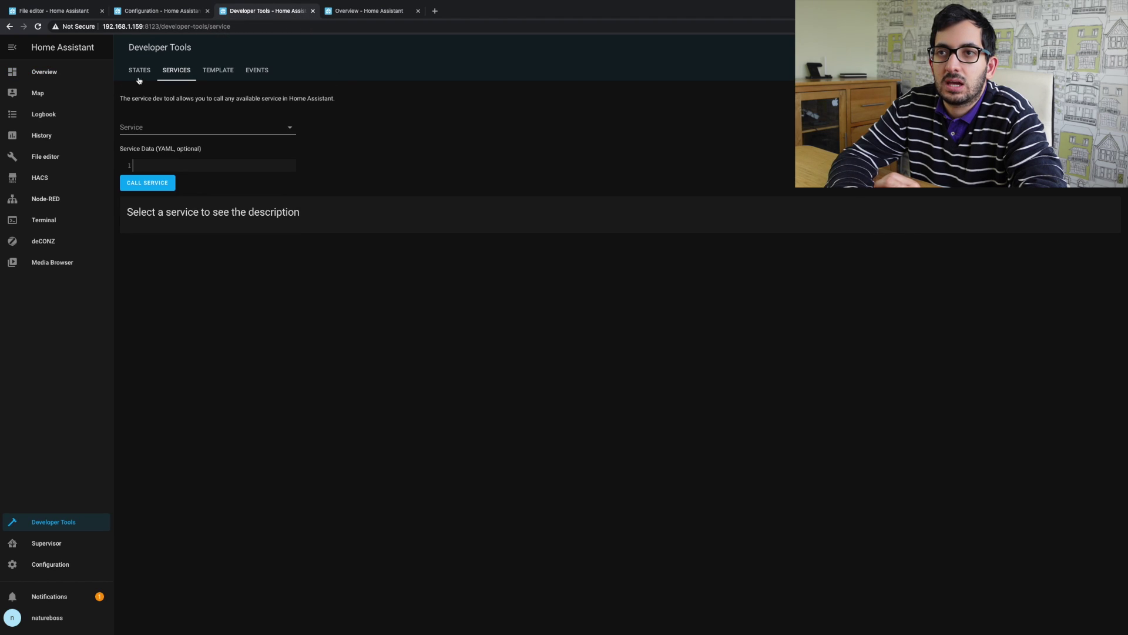
{"action": "left_click", "coordinate": [136, 72]}
{"action": "left_click", "coordinate": [180, 163]}
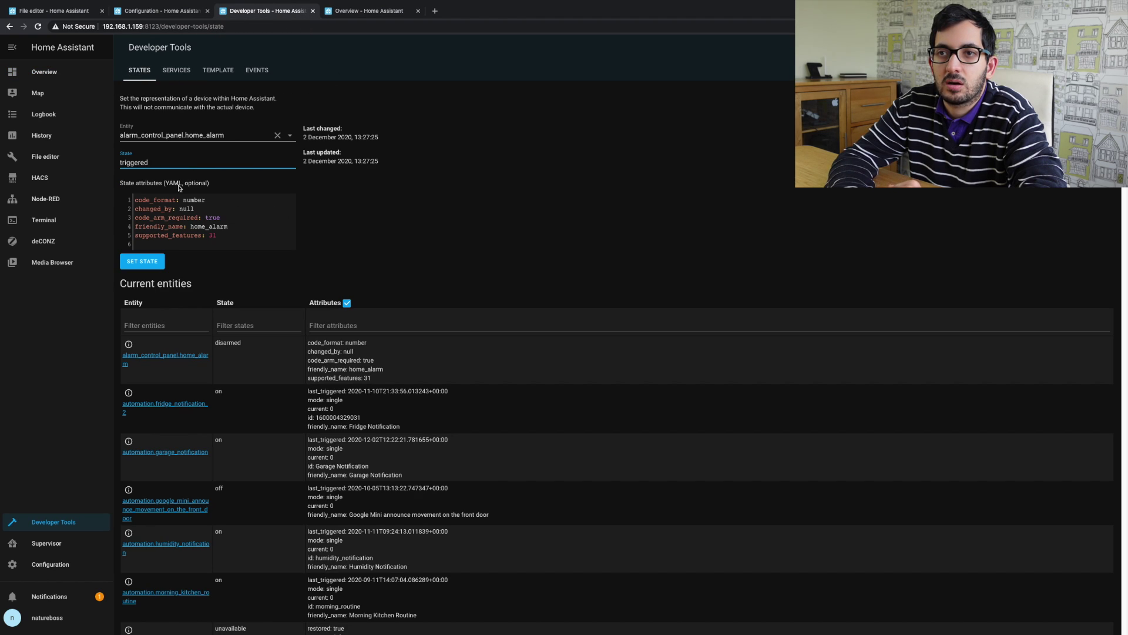
{"action": "left_click_drag", "start_coordinate": [215, 345], "coordinate": [247, 346]}
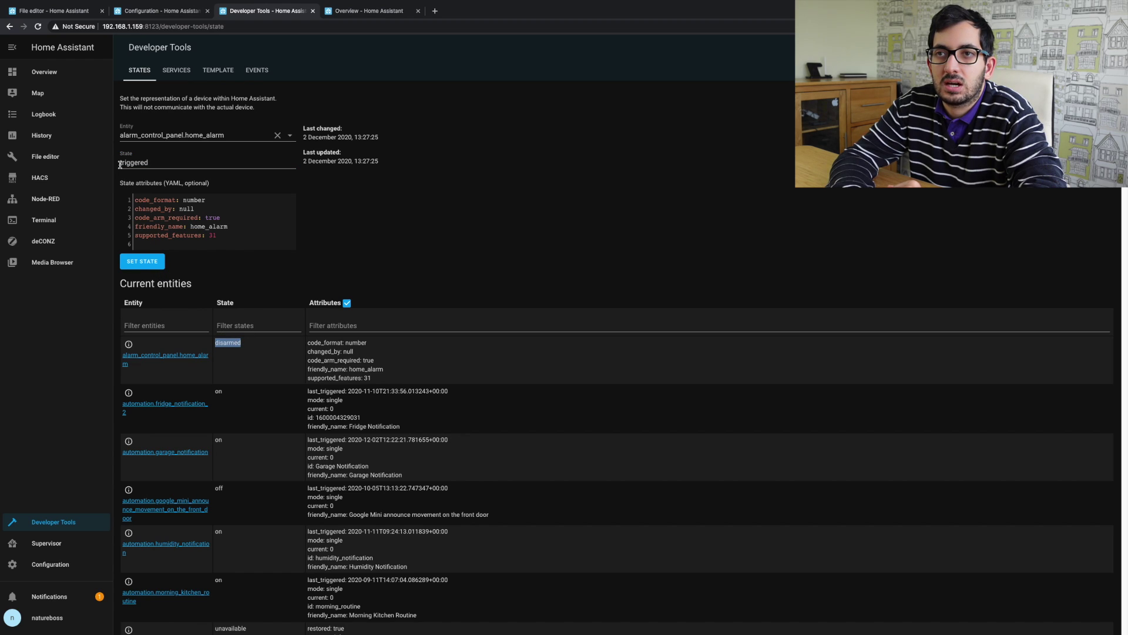
{"action": "mouse_move", "coordinate": [119, 164]}
{"action": "left_mouse_down"}
{"action": "mouse_move", "coordinate": [144, 164]}
{"action": "mouse_move", "coordinate": [114, 165]}
{"action": "left_mouse_up"}
{"action": "left_click", "coordinate": [152, 164]}
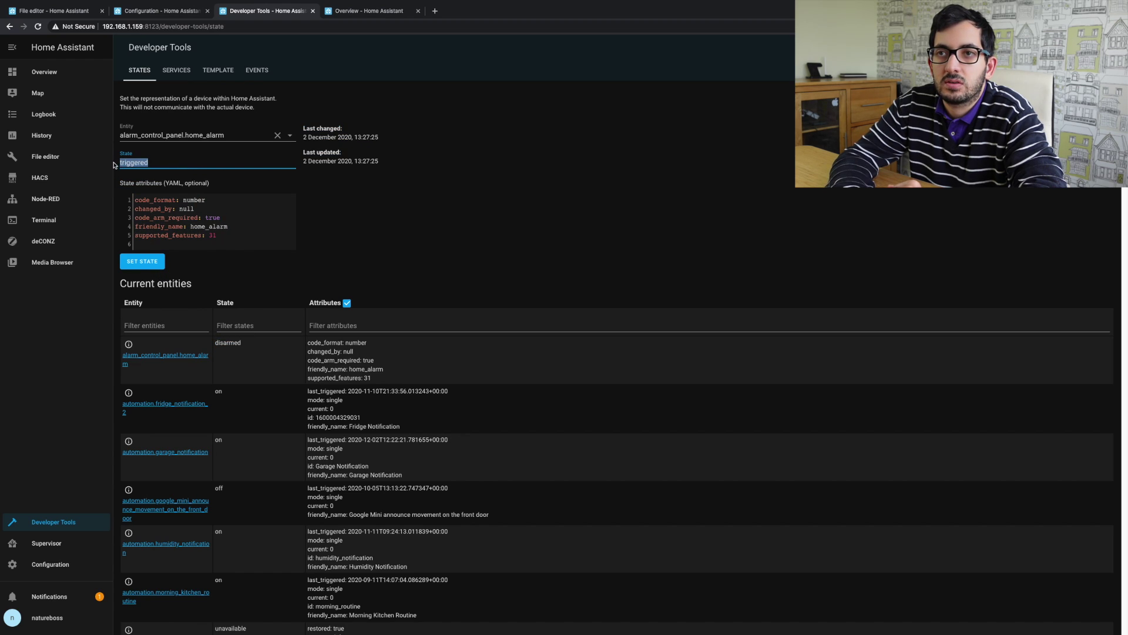
{"action": "left_click", "coordinate": [143, 261]}
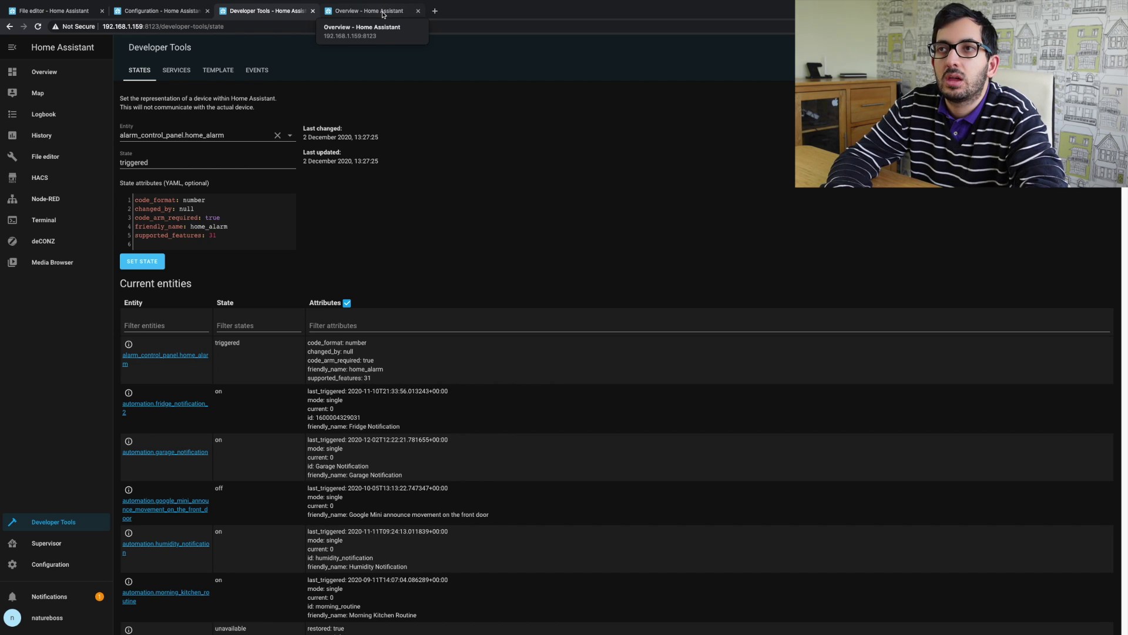
{"action": "left_click", "coordinate": [383, 14]}
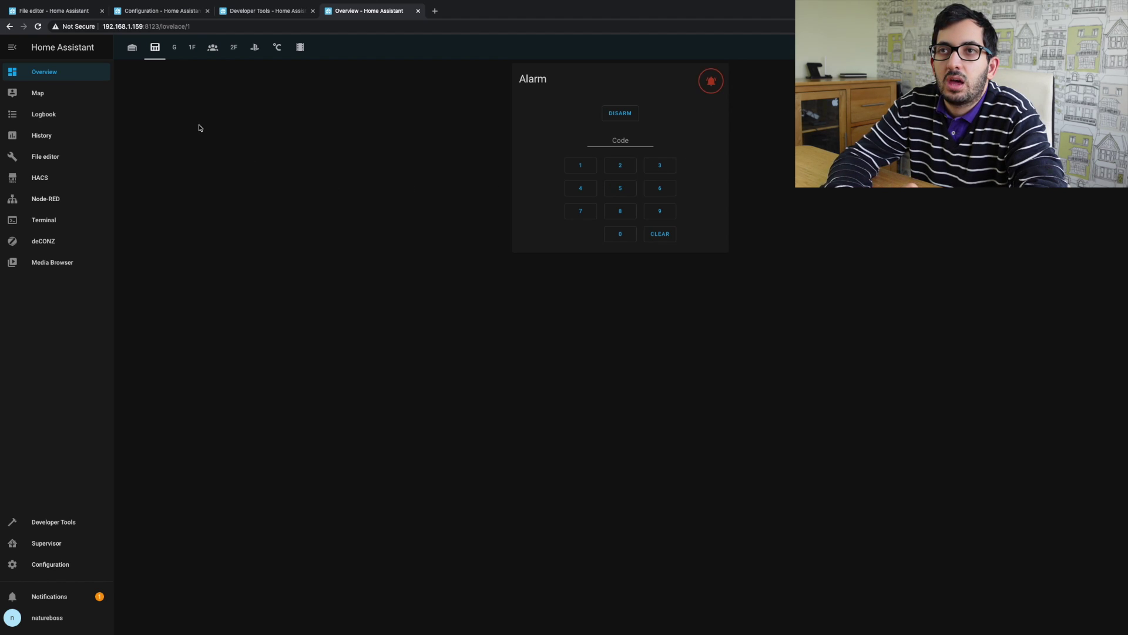
Step: Execute the kitchen alarm-triggered notification automation from the Automations list
{"action": "left_click", "coordinate": [160, 11]}
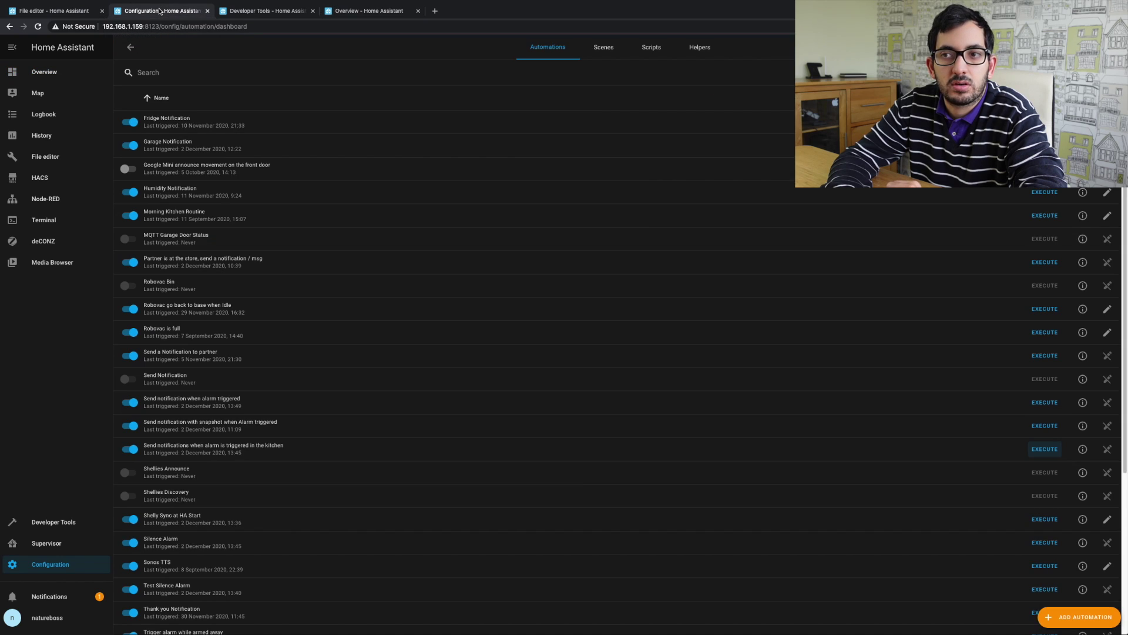
{"action": "left_click", "coordinate": [1044, 450]}
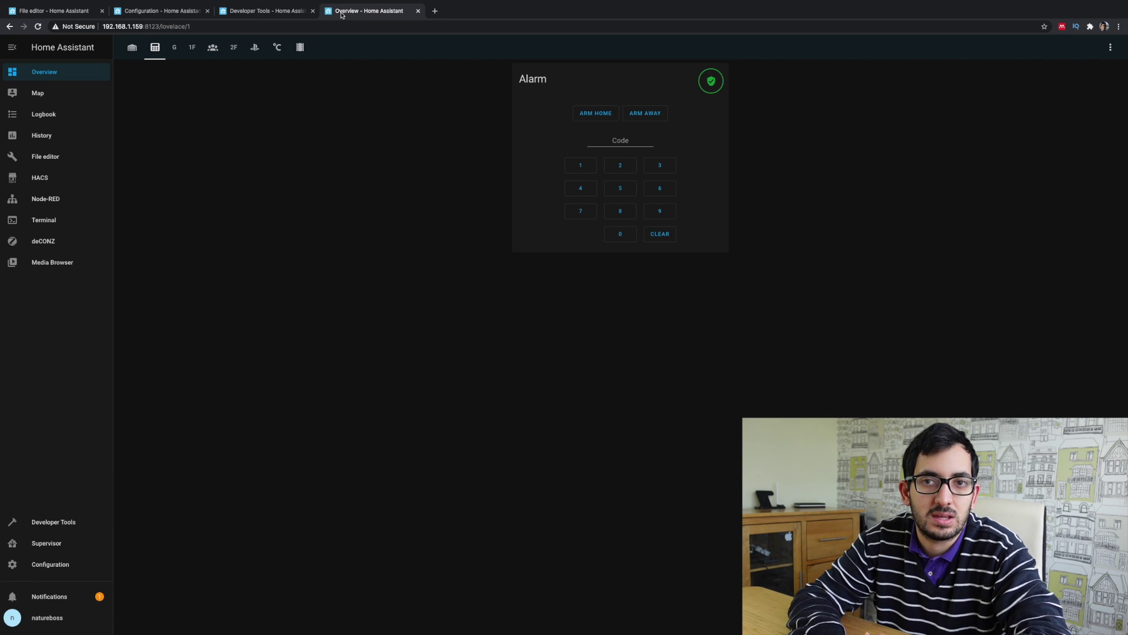
Step: Back in Developer Tools, overwrite the motion sensor's state value from off to 'on'
{"action": "key", "text": "ctrl+shift+Tab"}
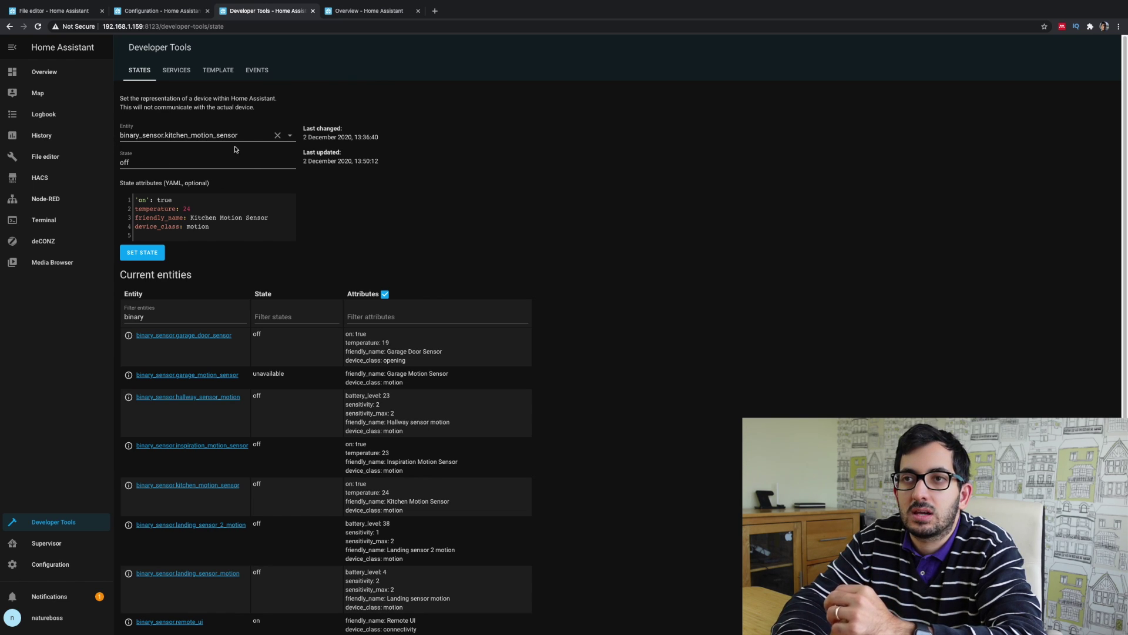
{"action": "double_click", "coordinate": [242, 161]}
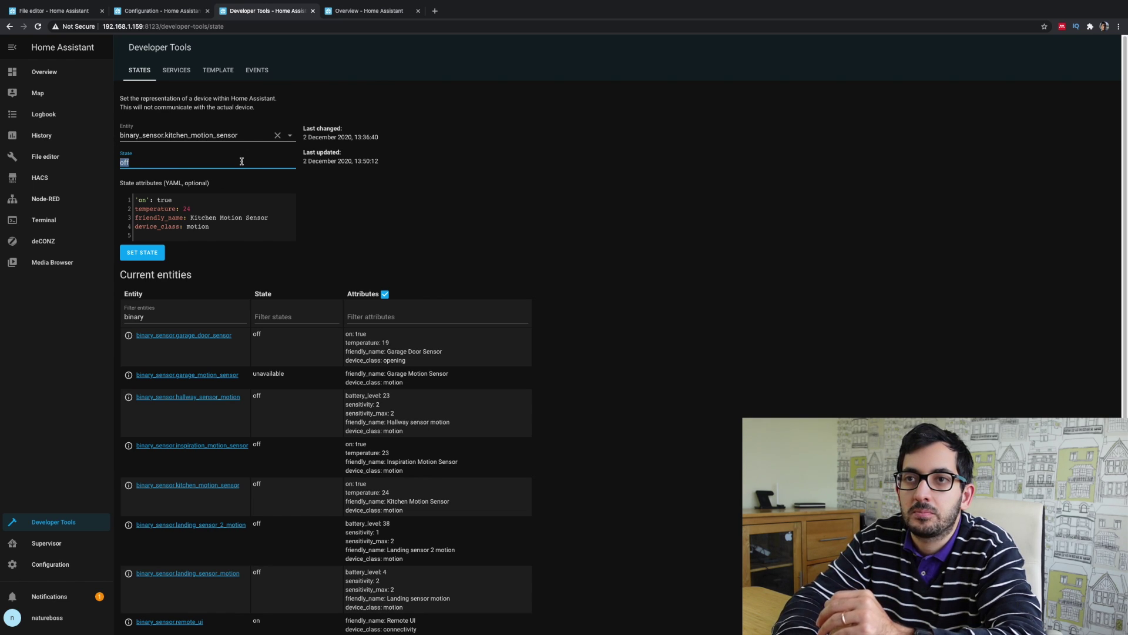
{"action": "type", "text": "on"}
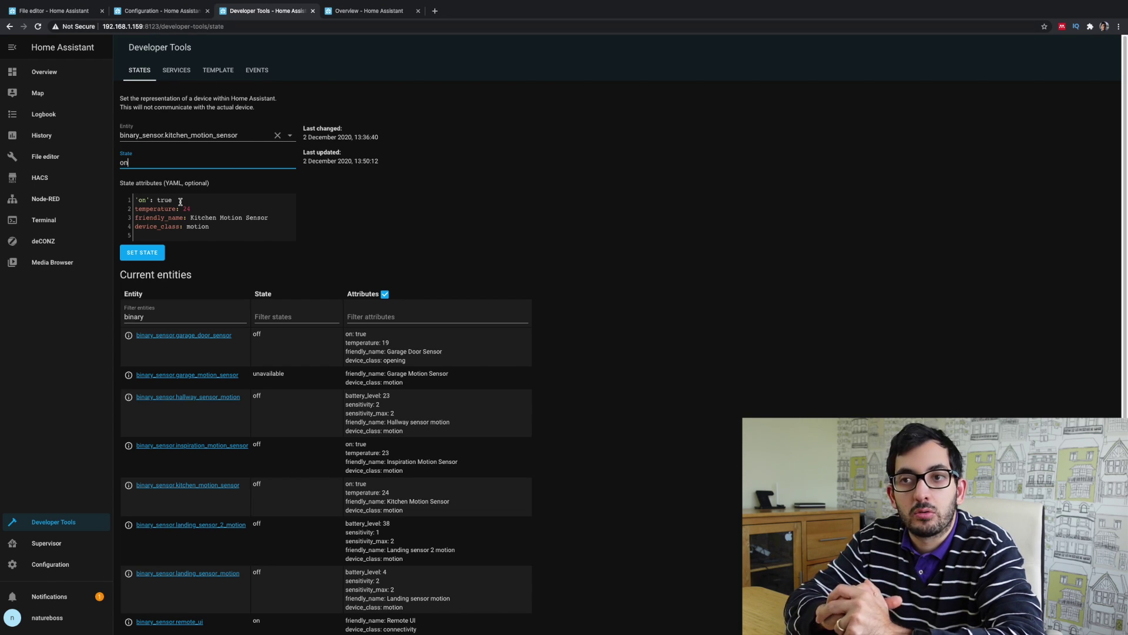
Step: Check the Overview alarm card and automations list, then clear the loaded entity from the state form
{"action": "left_click", "coordinate": [387, 13]}
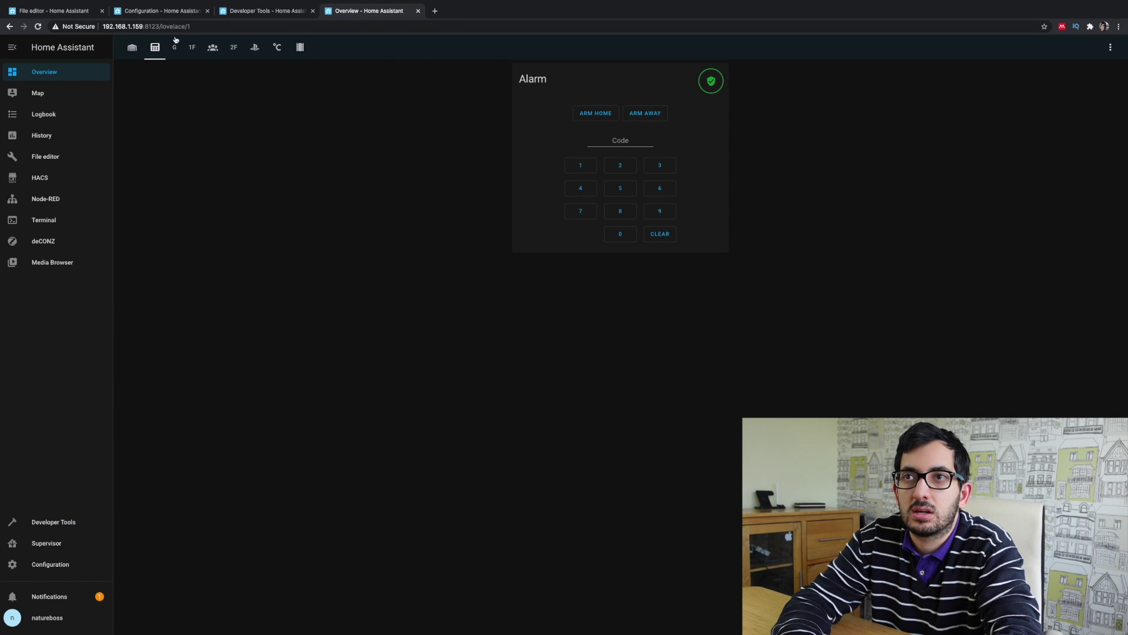
{"action": "left_click", "coordinate": [153, 9]}
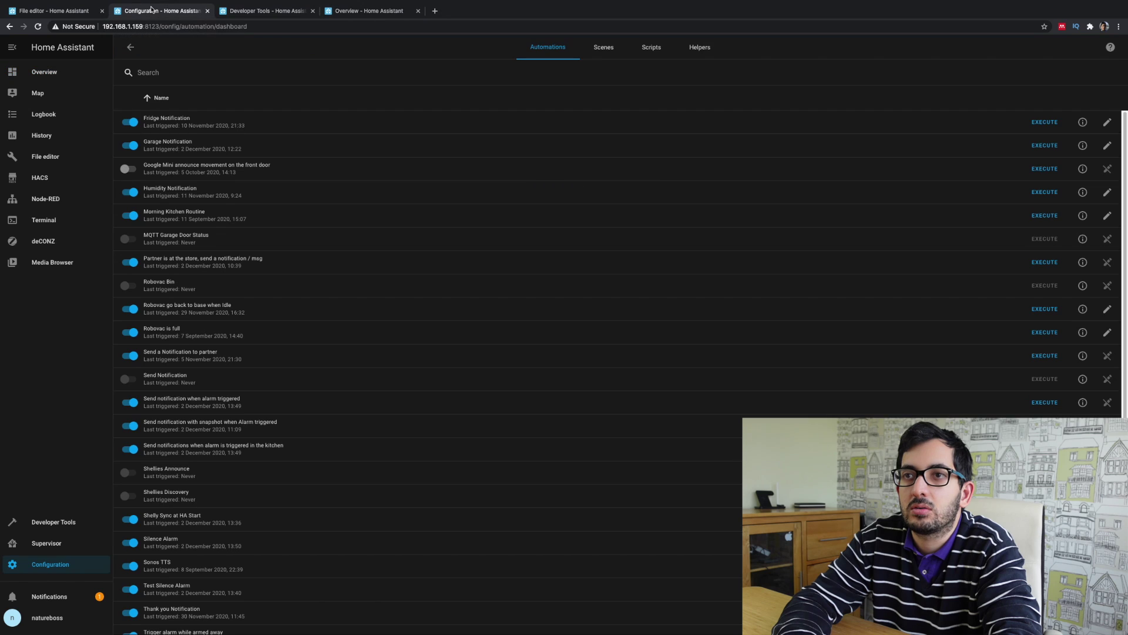
{"action": "left_click", "coordinate": [260, 15]}
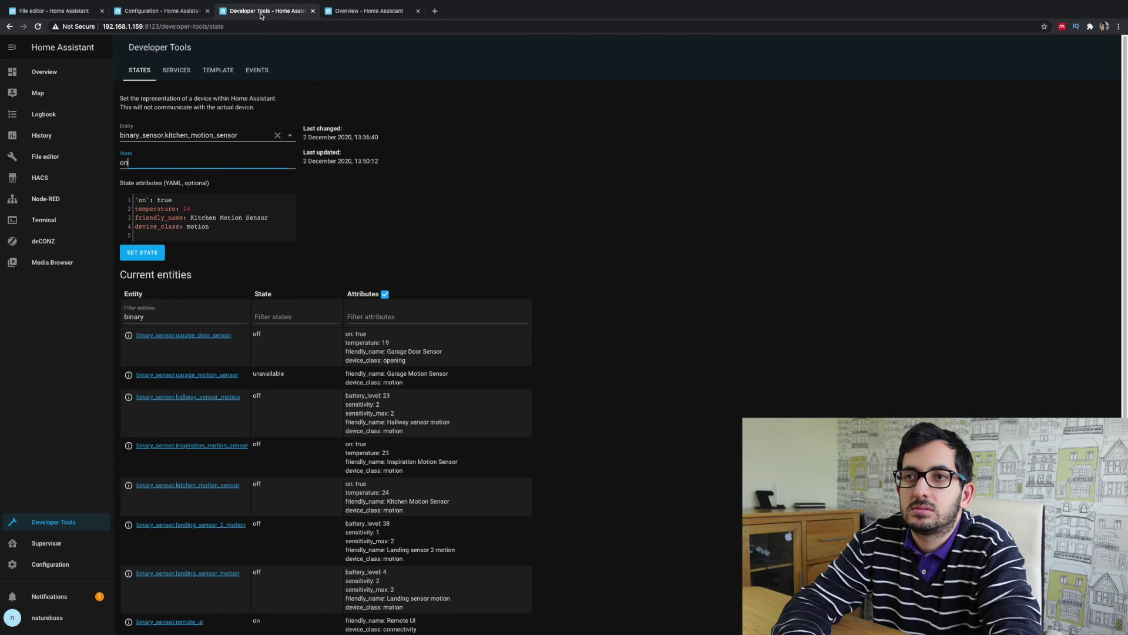
{"action": "left_click", "coordinate": [278, 136]}
{"action": "double_click", "coordinate": [187, 283]}
Step: Set alarm_control_panel.home_alarm to 'triggered' and confirm it on the Overview
{"action": "type", "text": "al"}
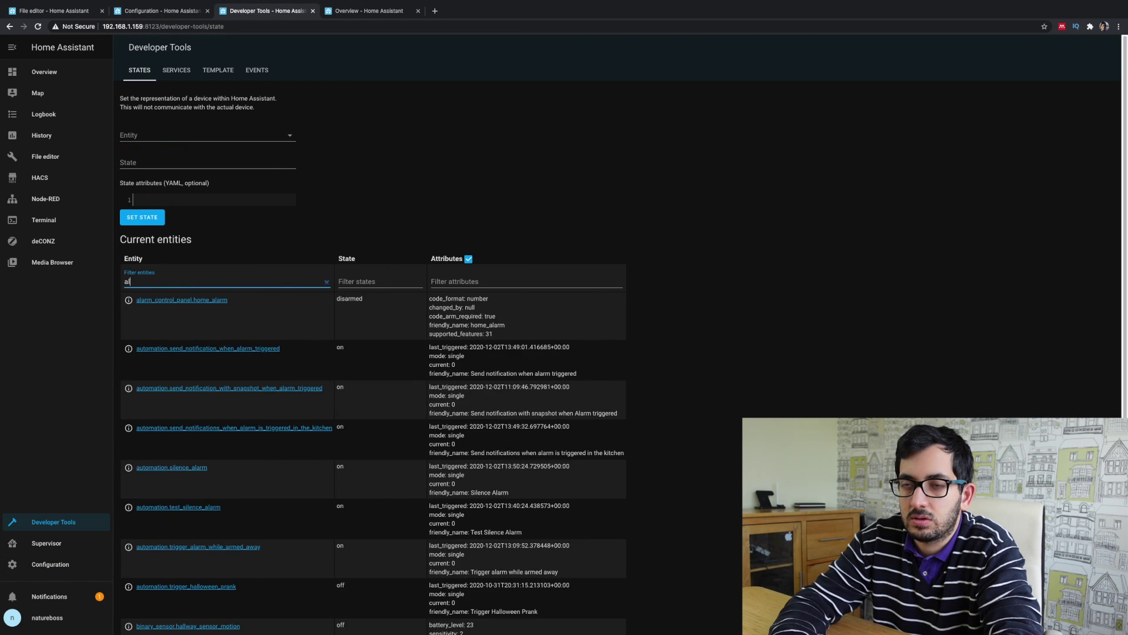
{"action": "type", "text": "arm"}
{"action": "left_click", "coordinate": [183, 301]}
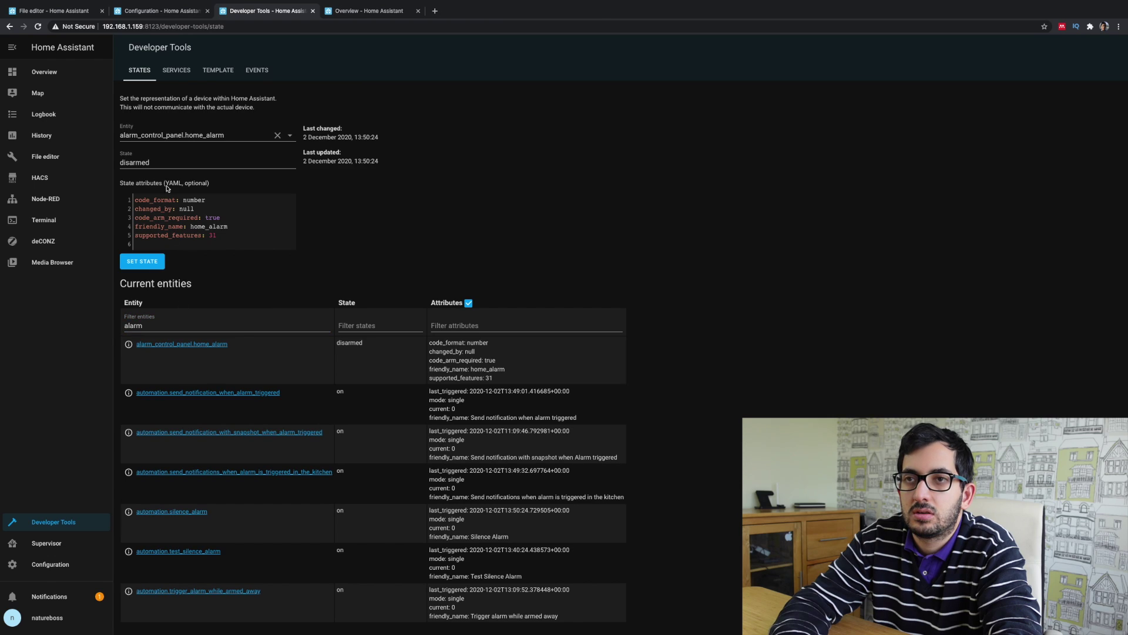
{"action": "double_click", "coordinate": [165, 167]}
{"action": "type", "text": "triggered"}
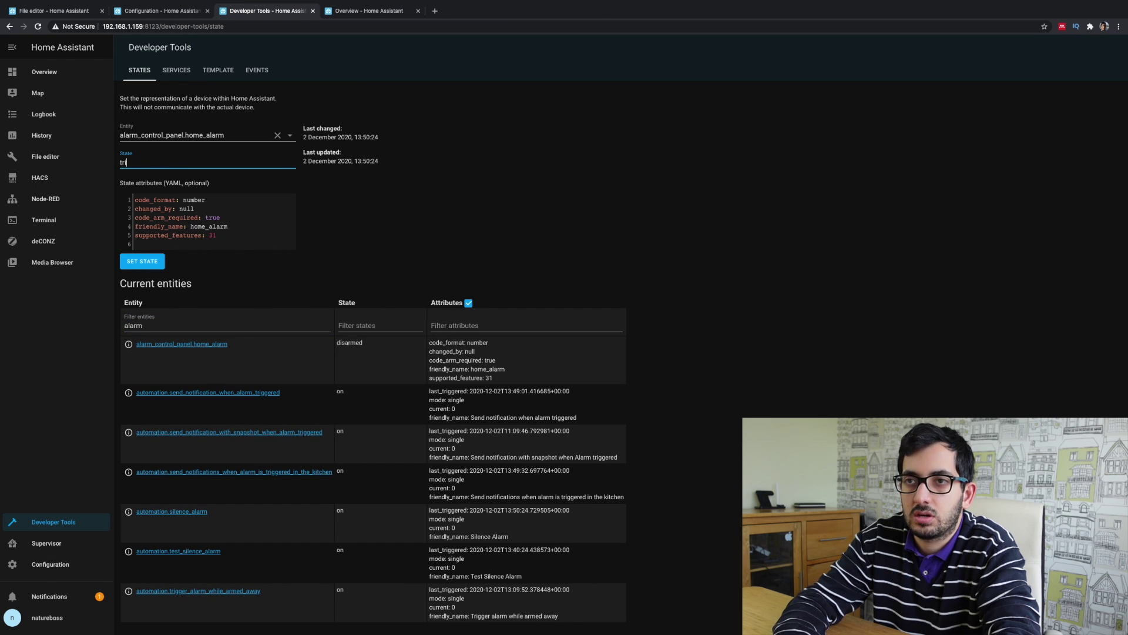
{"action": "left_click", "coordinate": [142, 261]}
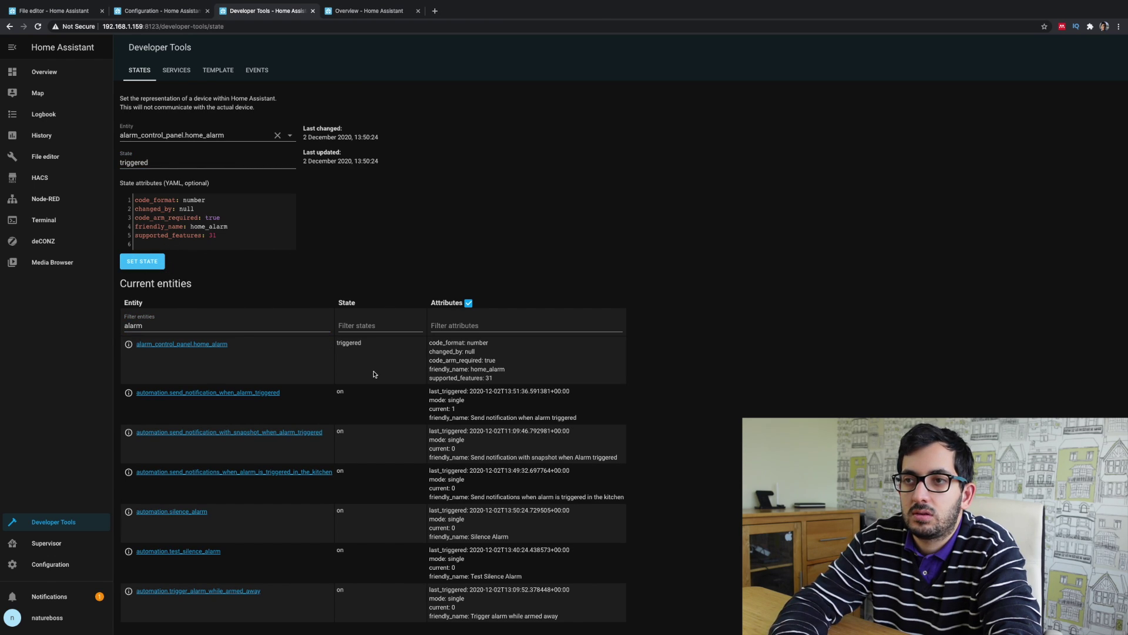
{"action": "left_click", "coordinate": [361, 12]}
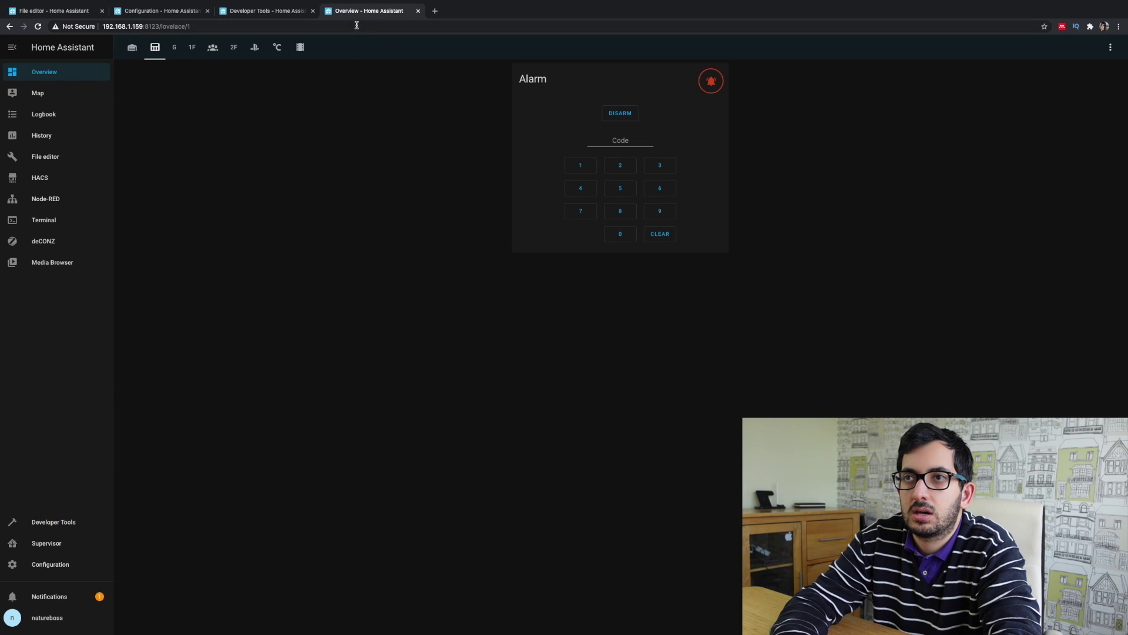
{"action": "left_click", "coordinate": [267, 10]}
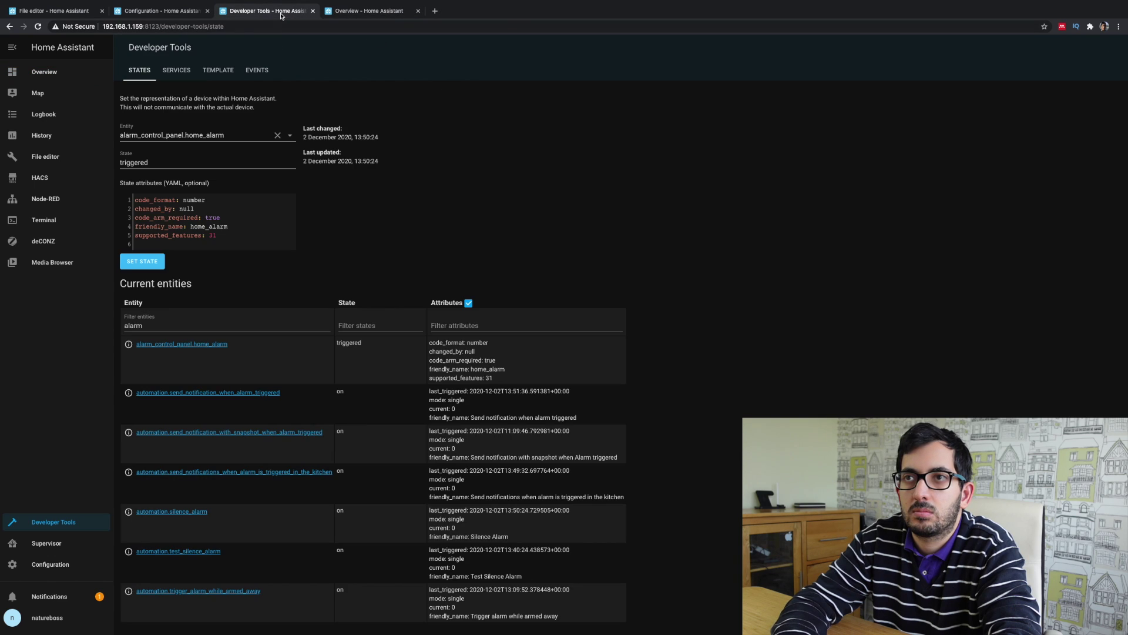
Step: Set binary_sensor.kitchen_motion_sensor to 'on', then view the triggered Alarm card with its Disarm option
{"action": "double_click", "coordinate": [190, 326]}
{"action": "type", "text": "kitchen"}
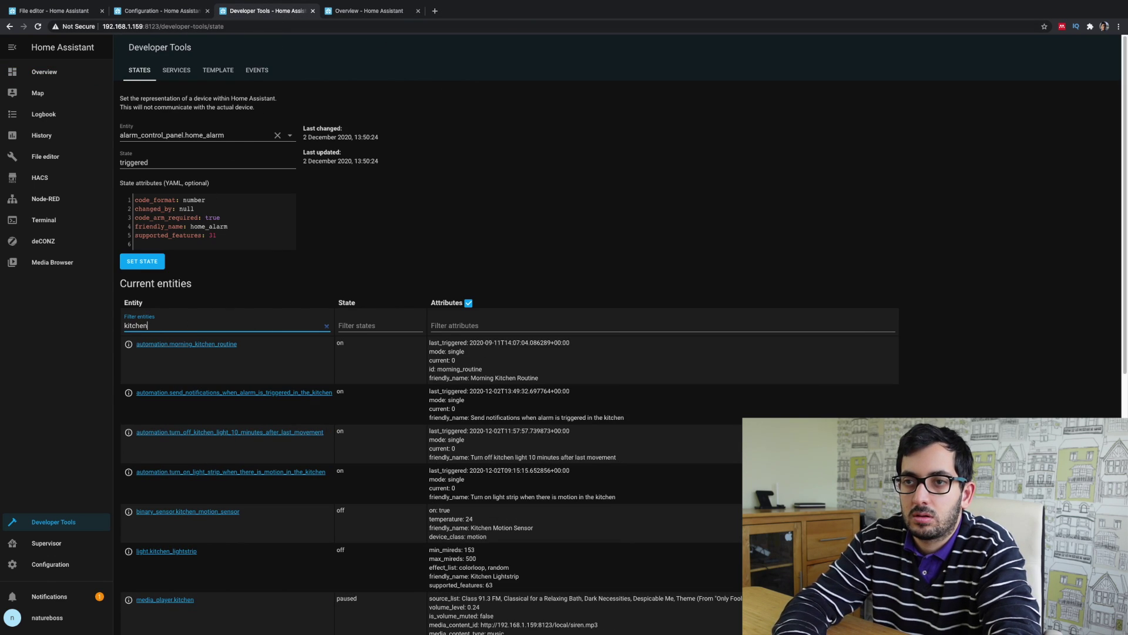
{"action": "left_click", "coordinate": [171, 512]}
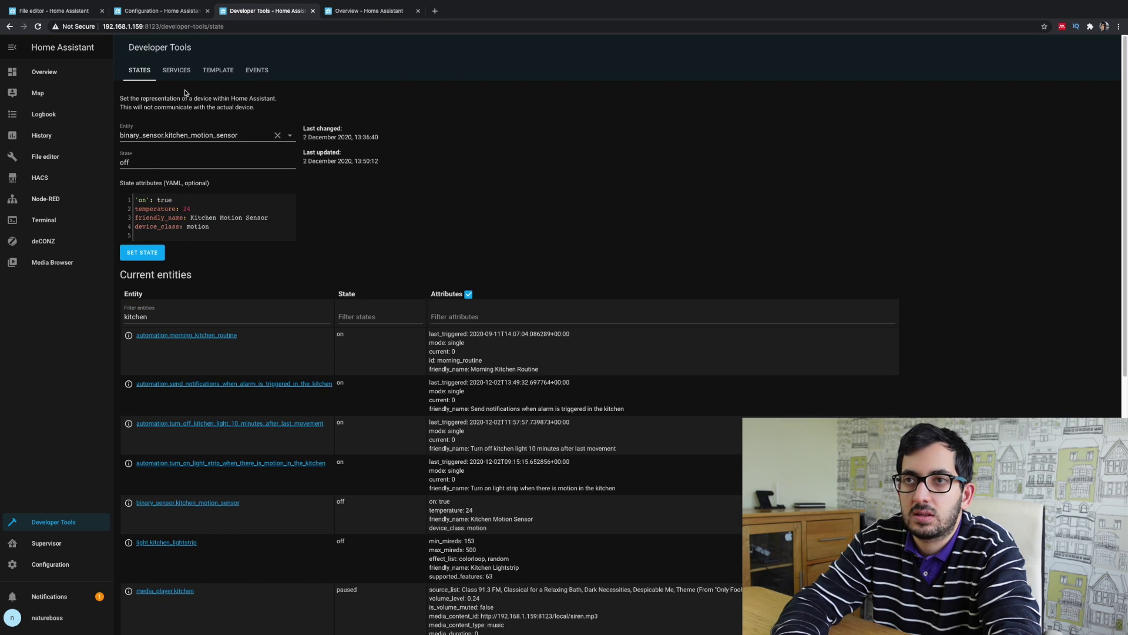
{"action": "double_click", "coordinate": [176, 161]}
{"action": "type", "text": "on"}
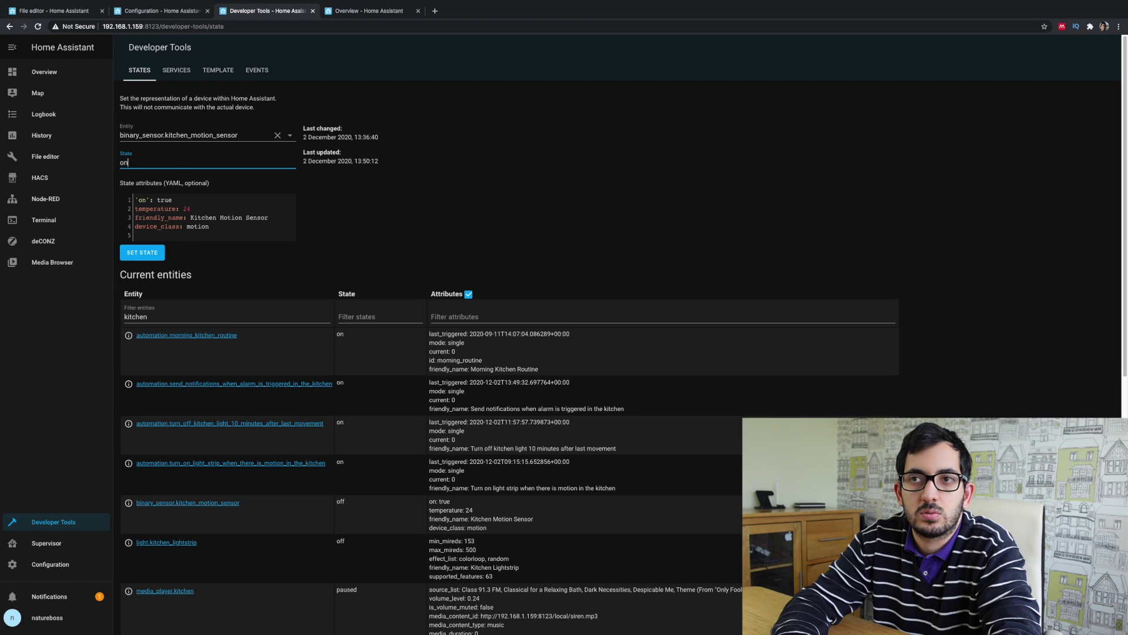
{"action": "left_click", "coordinate": [142, 252]}
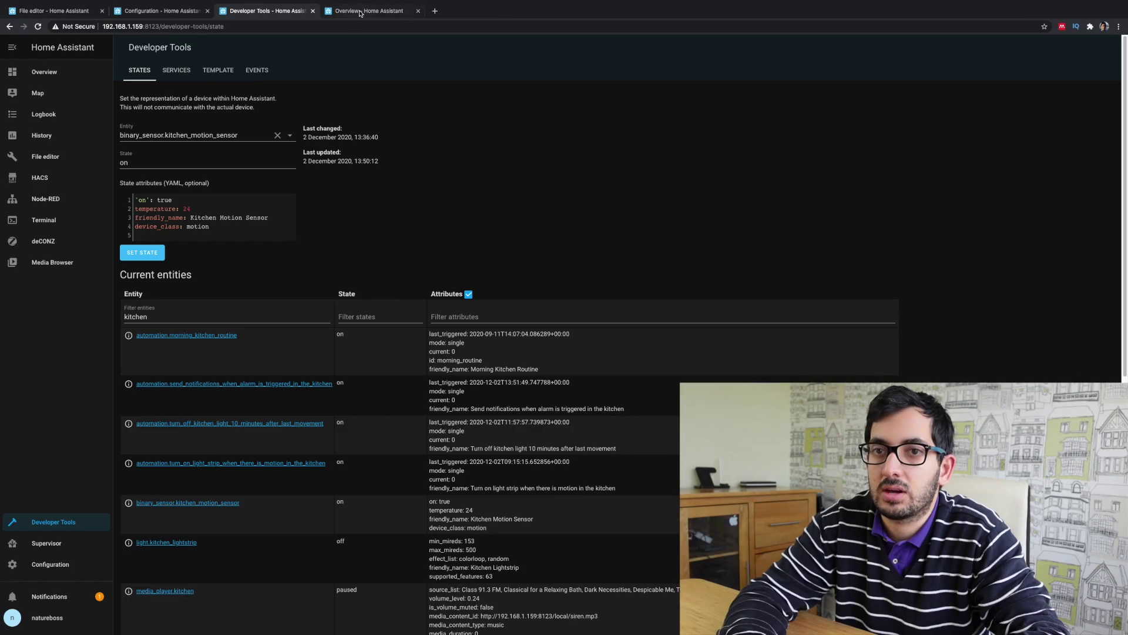
{"action": "left_click", "coordinate": [360, 12]}
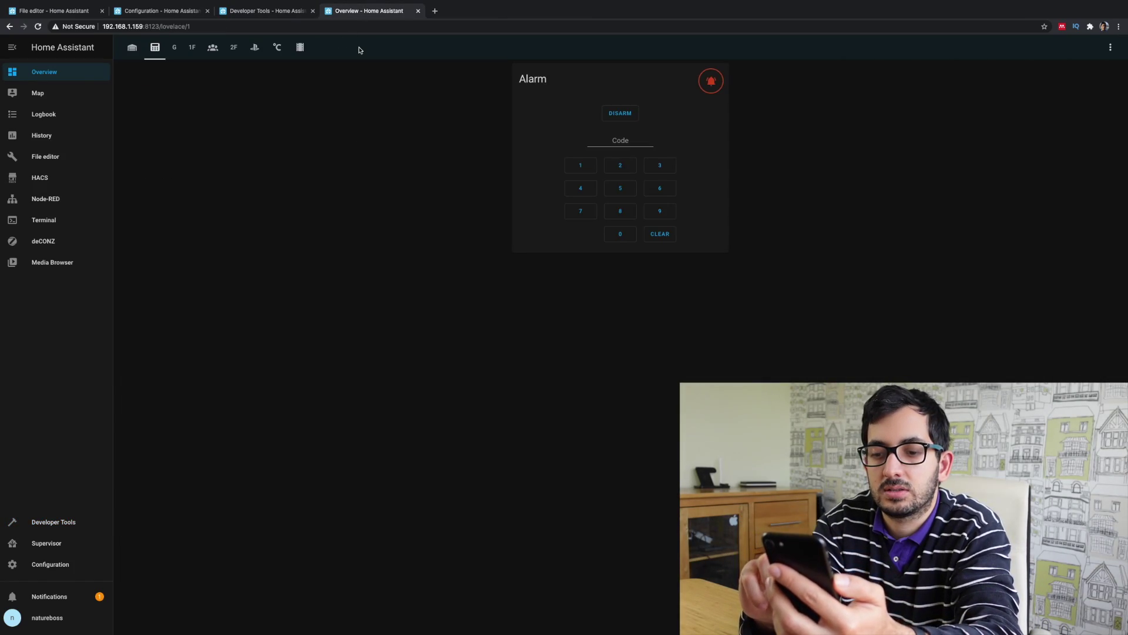